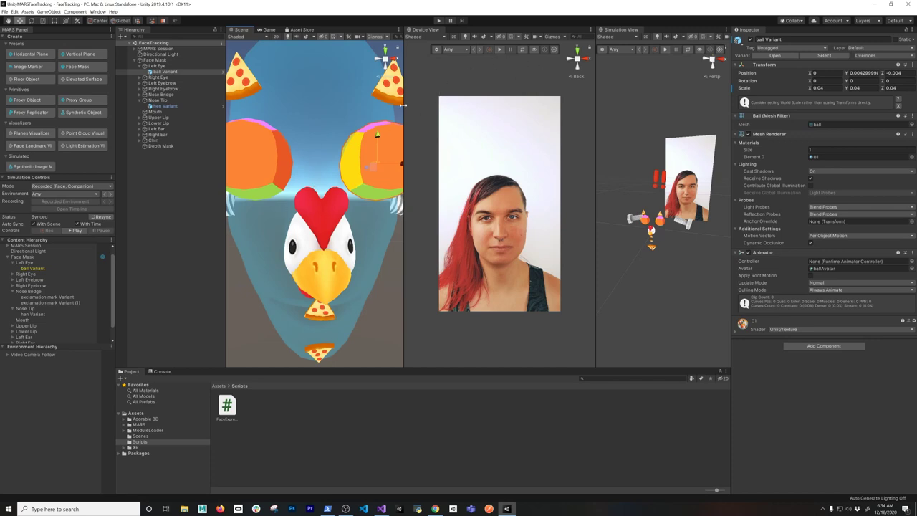
Play the recorded face simulation in the Device View and stop it
left_click(500, 50)
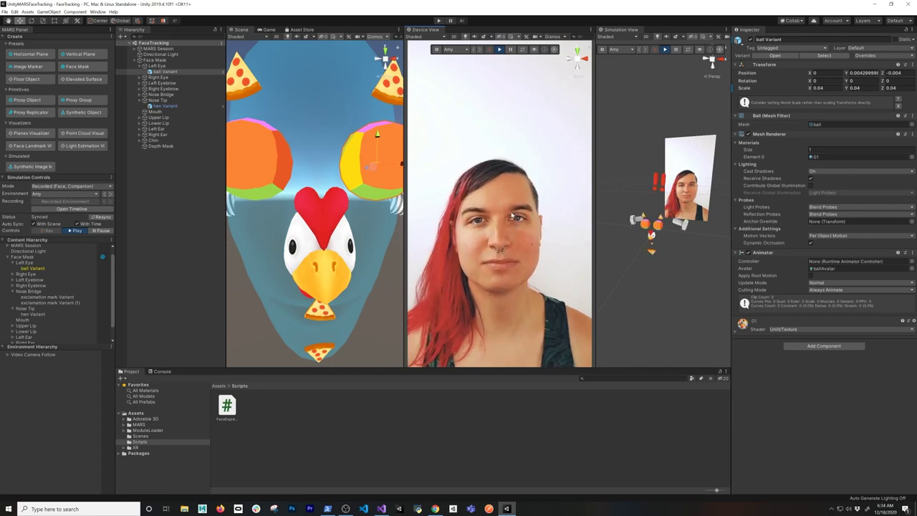
left_click(499, 49)
Inspect the event types offered by the Face Expression Action component on the Face Mask object without adding one
left_click(154, 60)
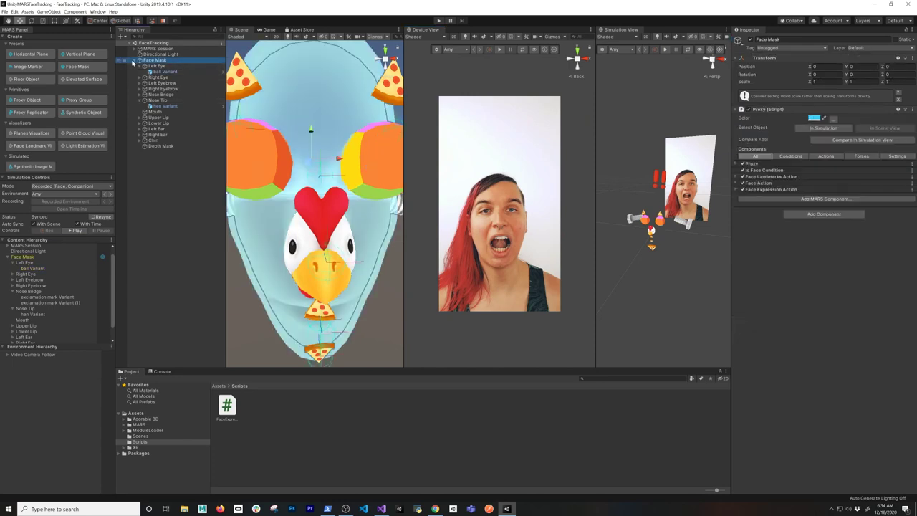
left_click(134, 61)
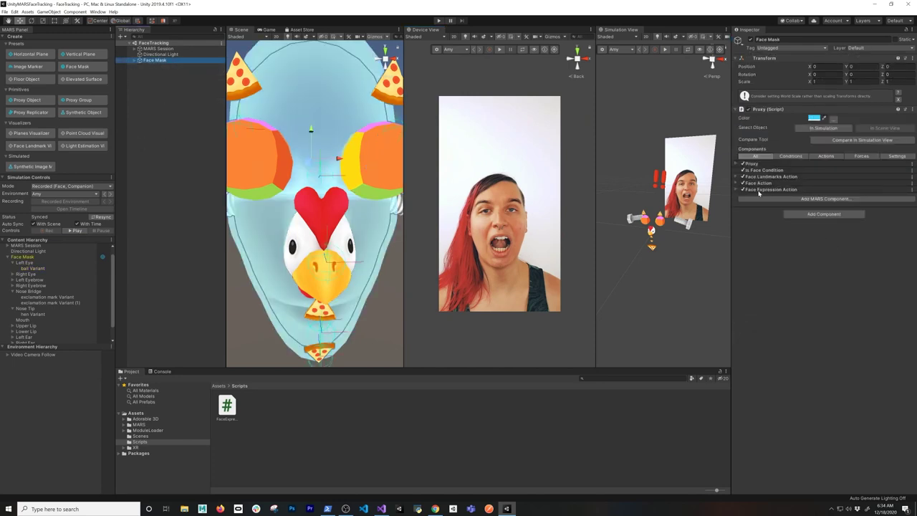
left_click(736, 190)
left_click(812, 198)
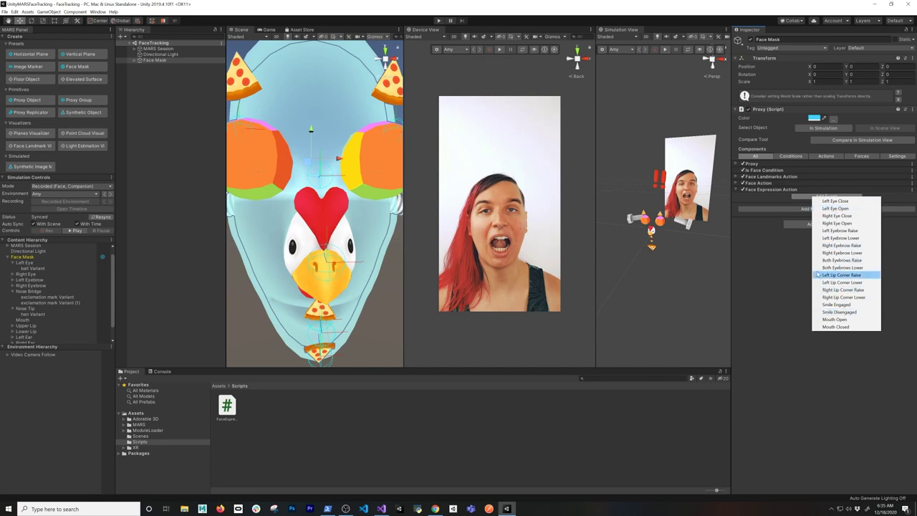
left_click(795, 244)
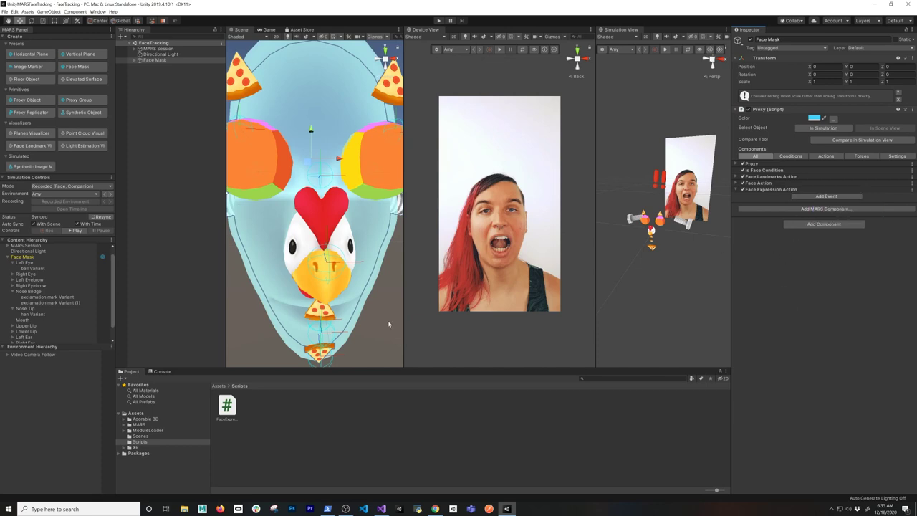
Open the FaceExpression script and declare an enum named FaceExpressionType inside the class
double_click(227, 406)
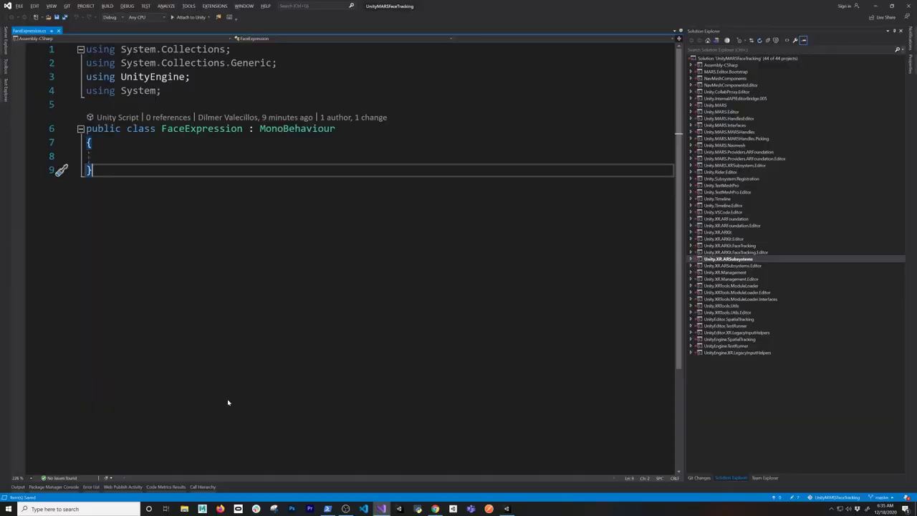
left_click(110, 156)
type("enum ")
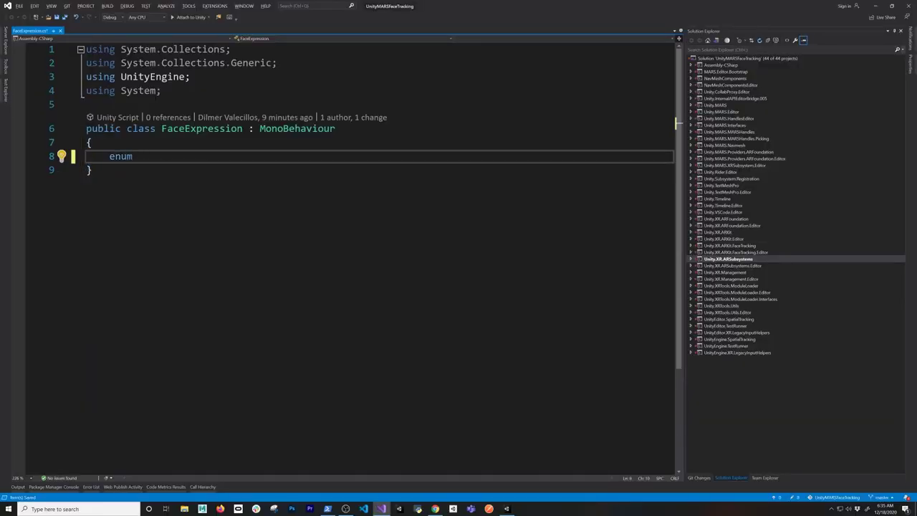
type("FaceEx")
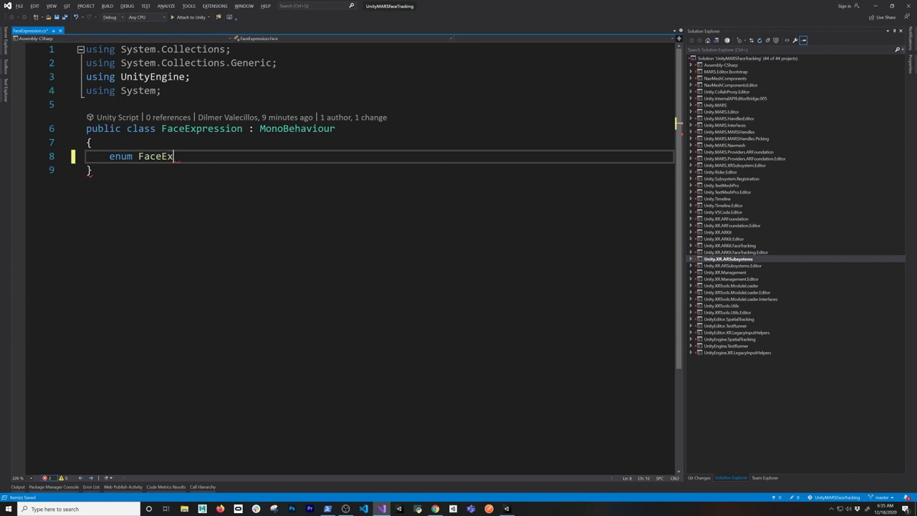
type("pressionType")
key("Return")
type("{")
Add the members MouthOpen, MouthClosed and SmileEngaged to the FaceExpressionType enum
key("Return")
type("MouthOpen,")
key("Return")
type("MouthClose")
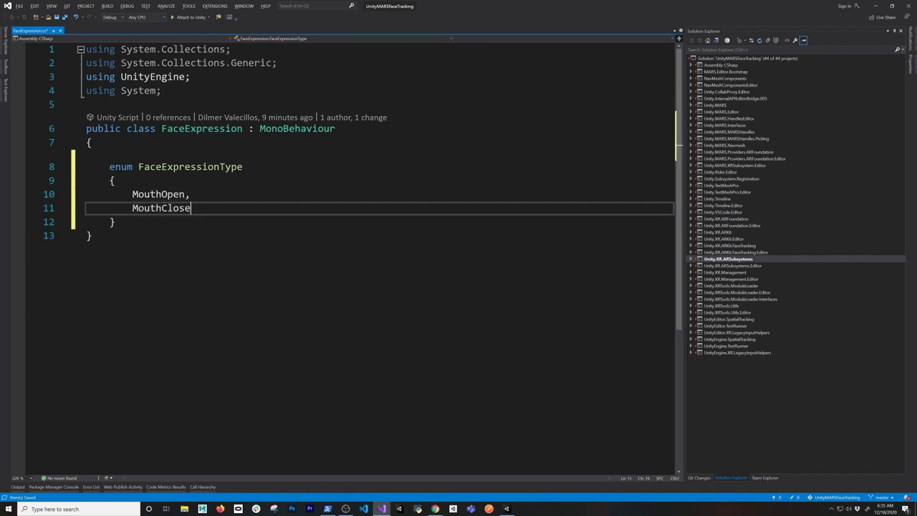
type("d,")
key("Return")
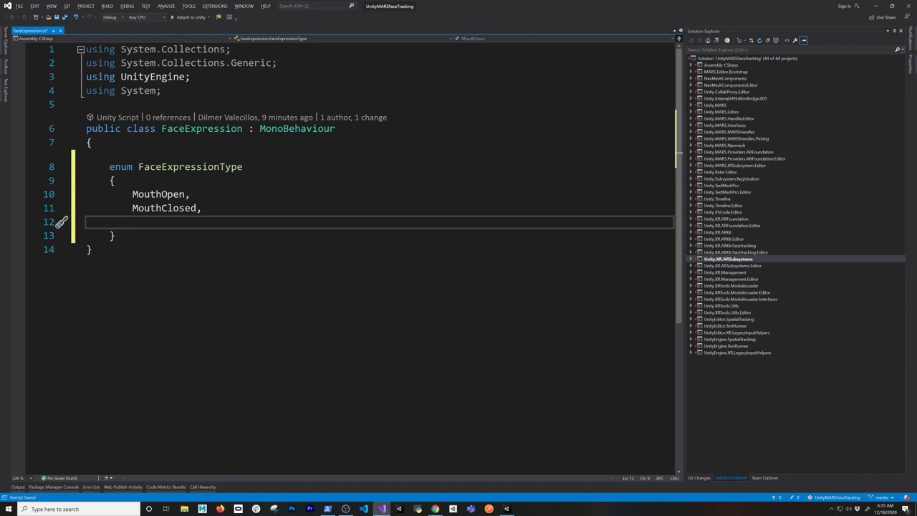
type("Smile")
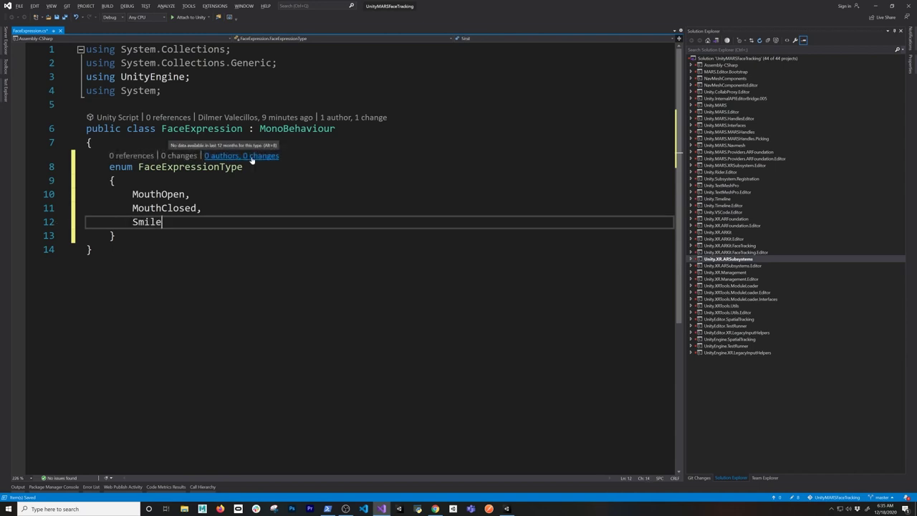
type("Engaged,")
key("Return")
Duplicate the SmileEngaged enum member, rename the copy SmileDesengaged, and save the script
key("Up")
key("shift+End")
key("ctrl+c")
key("End")
key("Return")
key("ctrl+v")
key("Left")
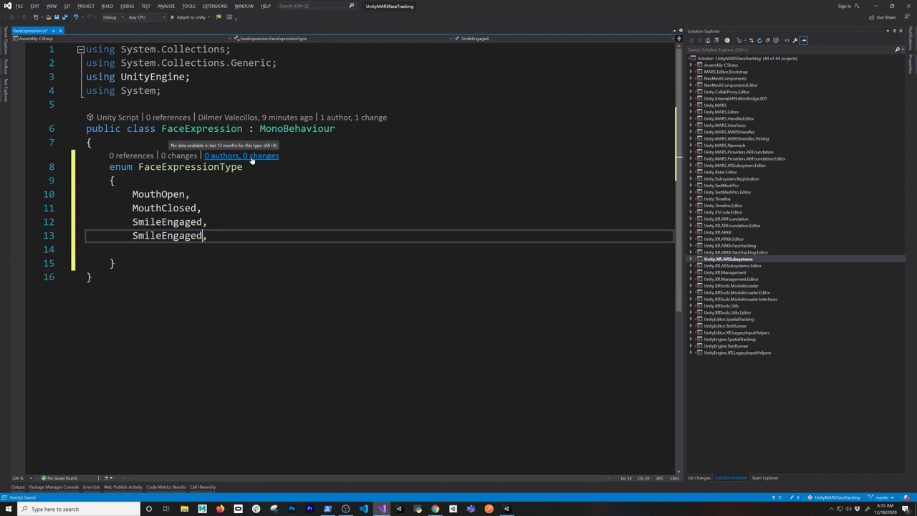
key("Right")
key("Right")
key("Right")
key("Right")
key("Right")
type("De")
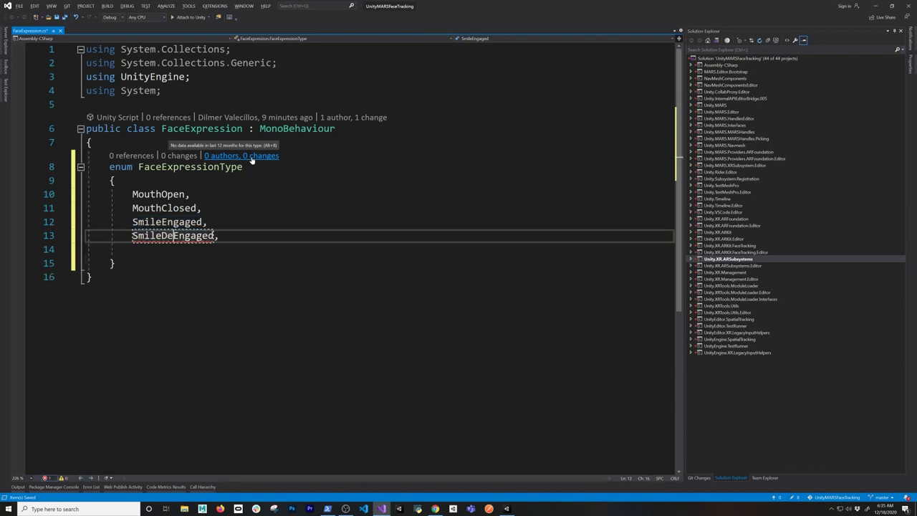
type("s")
key("Delete")
type("e")
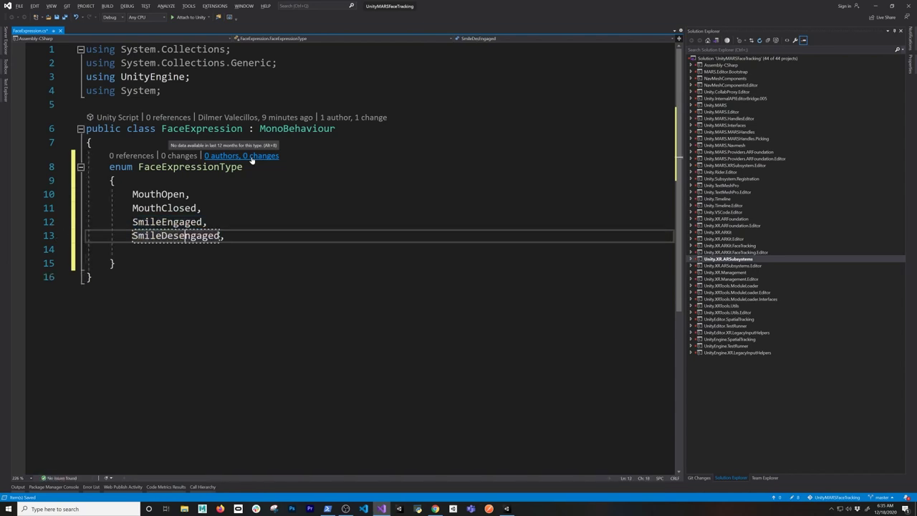
key("Right")
key("Right")
key("Right")
key("ctrl+s")
Remove the blank lines and the trailing comma after the SmileDesengaged member
key("Return")
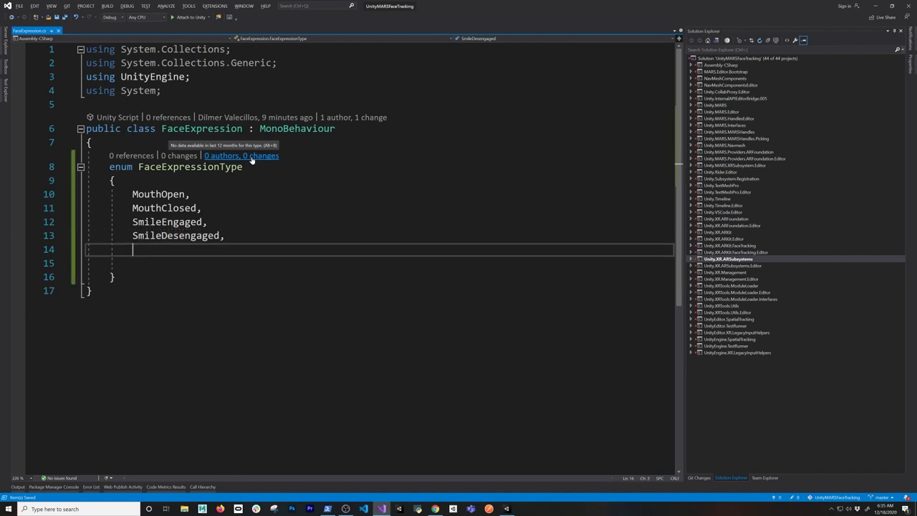
key("shift+Down")
key("Delete")
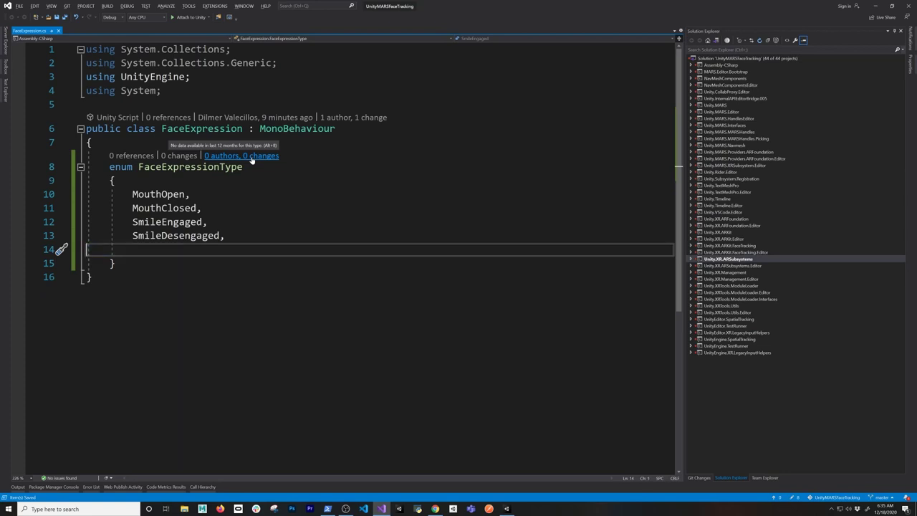
key("BackSpace")
key("BackSpace")
Insert NotDefined as the first member of the FaceExpressionType enum
key("Up")
key("Up")
key("Up")
key("Up")
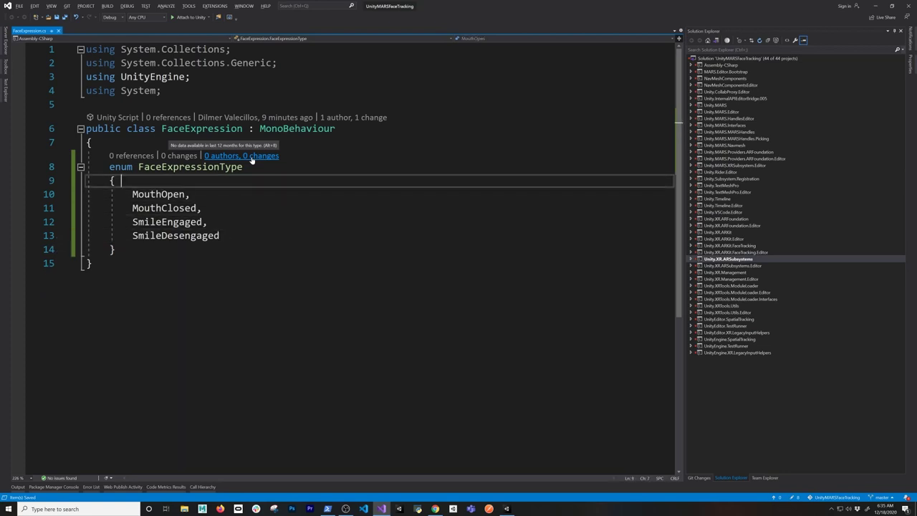
key("Return")
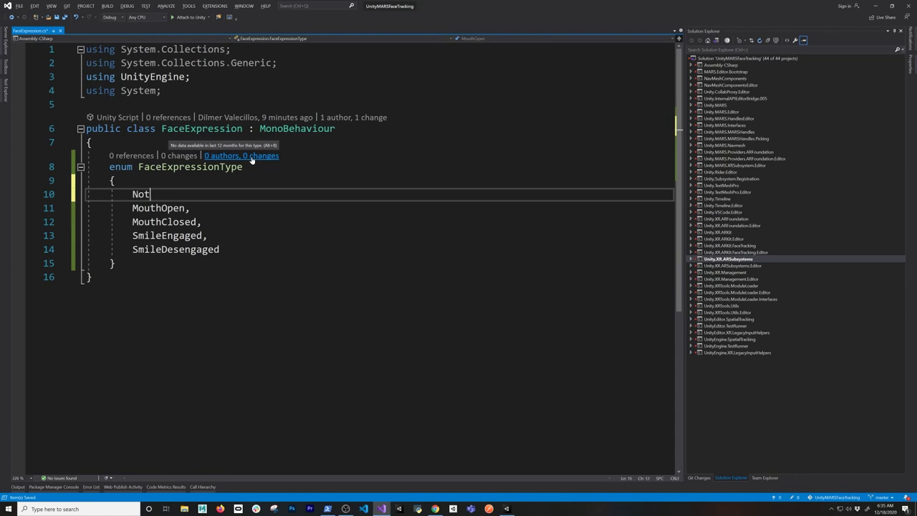
type("NotFou")
key("BackSpace")
key("BackSpace")
key("BackSpace")
type("Defined,")
key("Down")
key("Down")
key("Down")
key("Down")
key("Down")
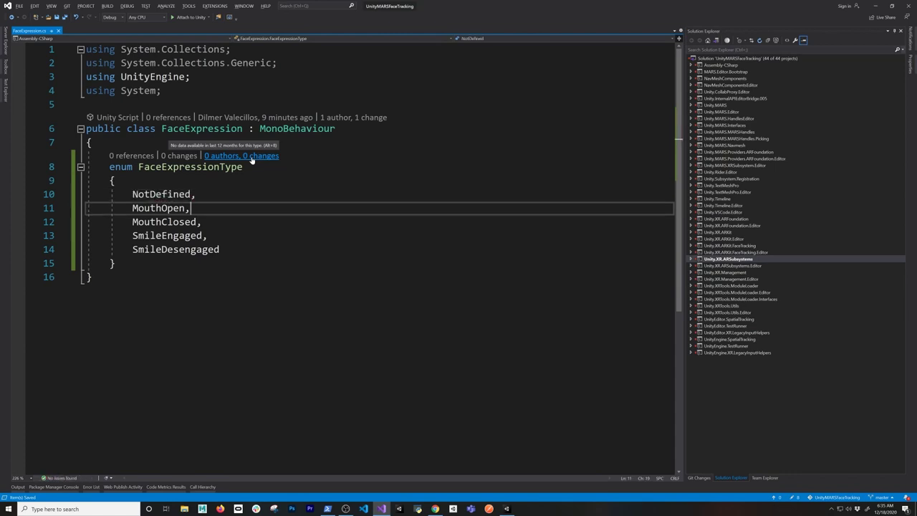
Below the enum, write the signature of a public void method CaptureFaceExpression with the parameter string expressionName
key("Return")
key("Return")
type("publ")
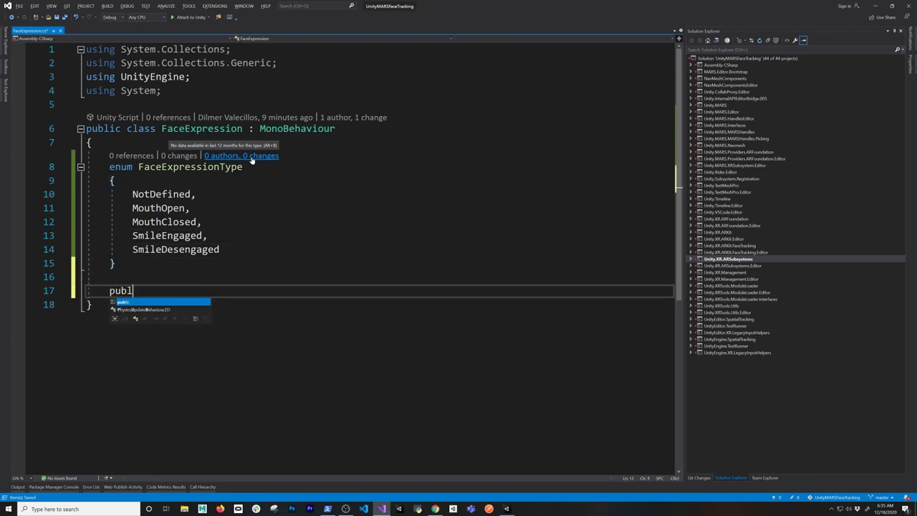
type("ic void Face")
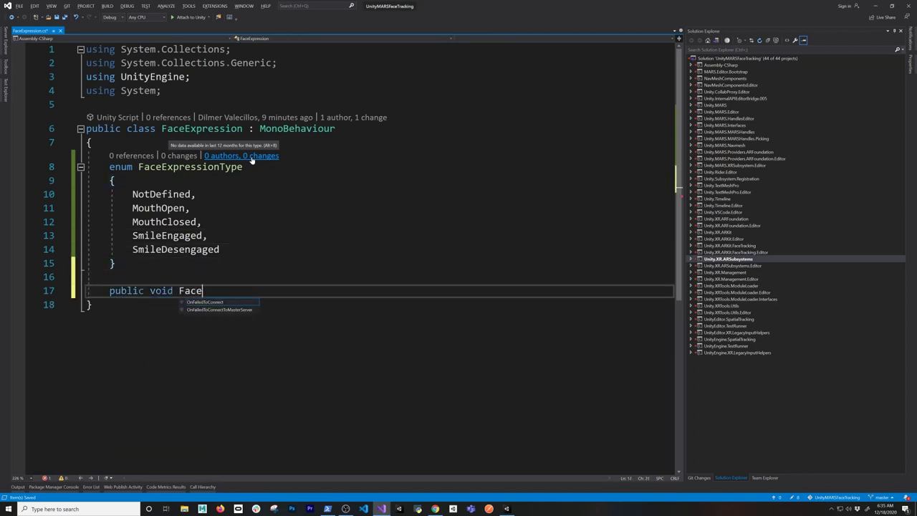
key("BackSpace")
key("BackSpace")
key("BackSpace")
key("BackSpace")
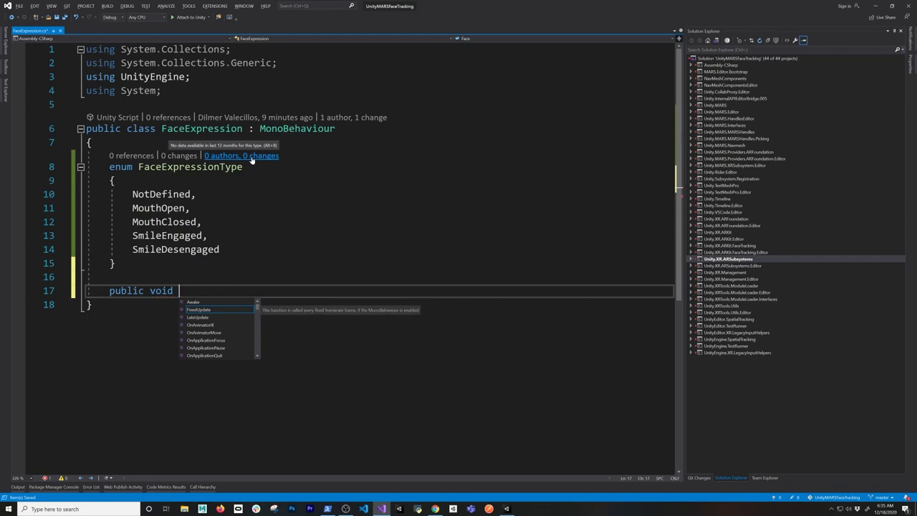
type("CaptureFaceExpression(string expressionName")
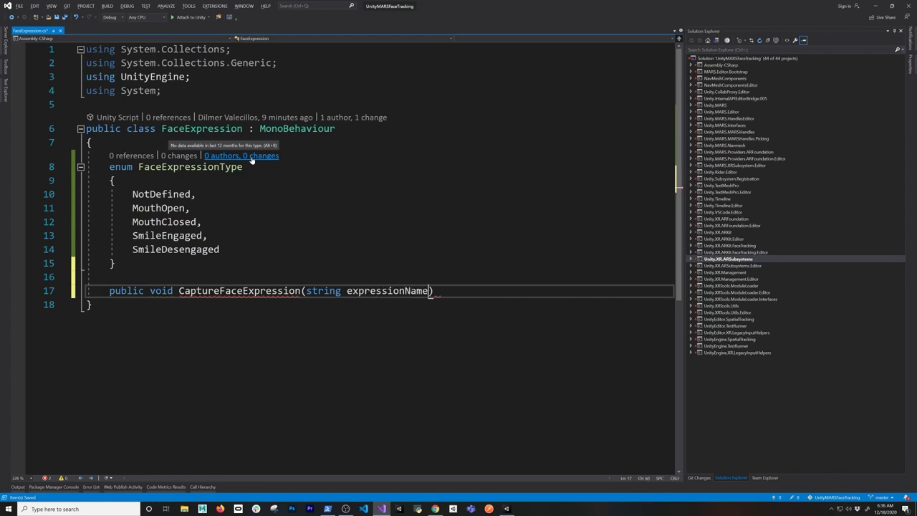
Give the CaptureFaceExpression method an empty body in braces and save the script
key("End")
key("Return")
type("}{")
key("ctrl+z")
key("BackSpace")
key("BackSpace")
type("{}")
key("Left")
key("Return")
key("Return")
key("ctrl+s")
key("Up")
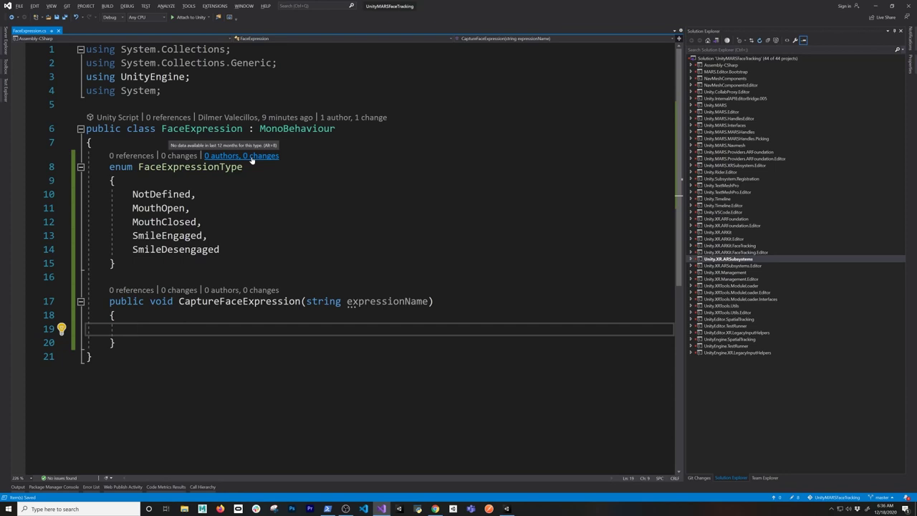
In CaptureFaceExpression, add the statement Enum.TryParse(expressionName, out FaceExpressionType faceExpressionType);
type("Enum.pa")
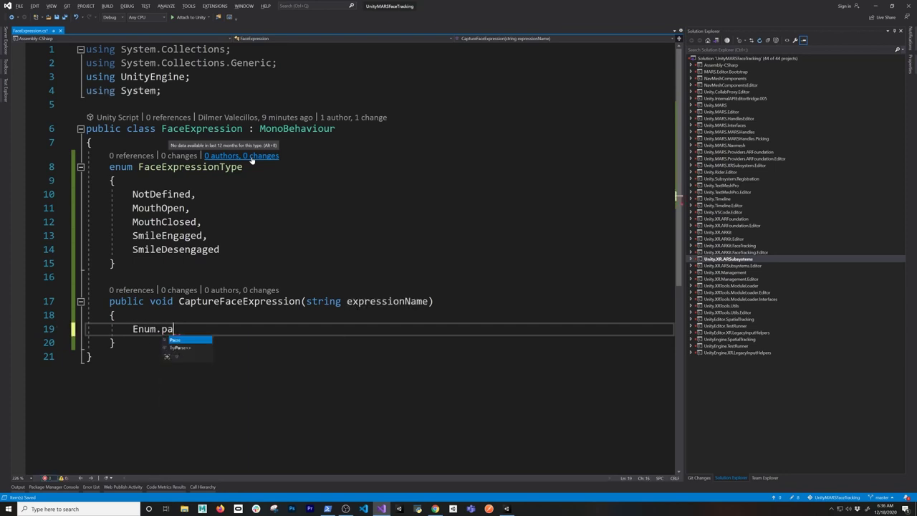
key("Down")
type("(e")
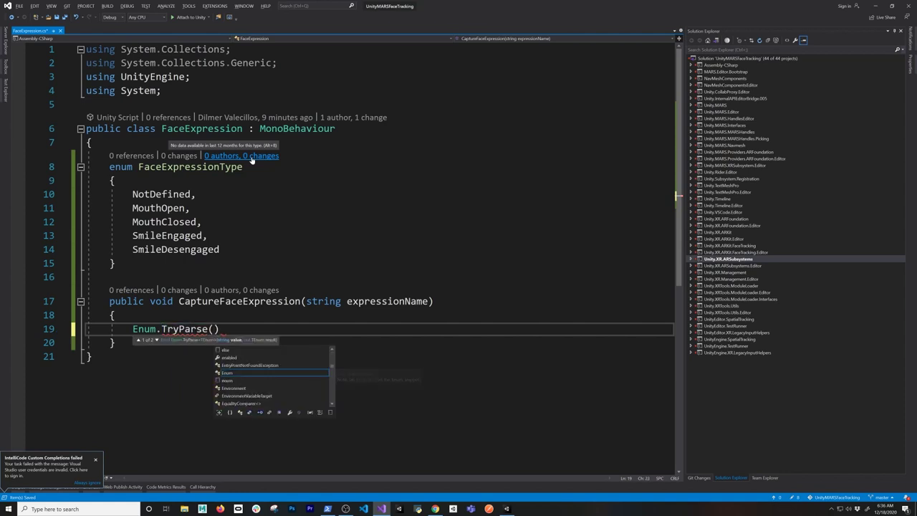
type("xpressionName, out ")
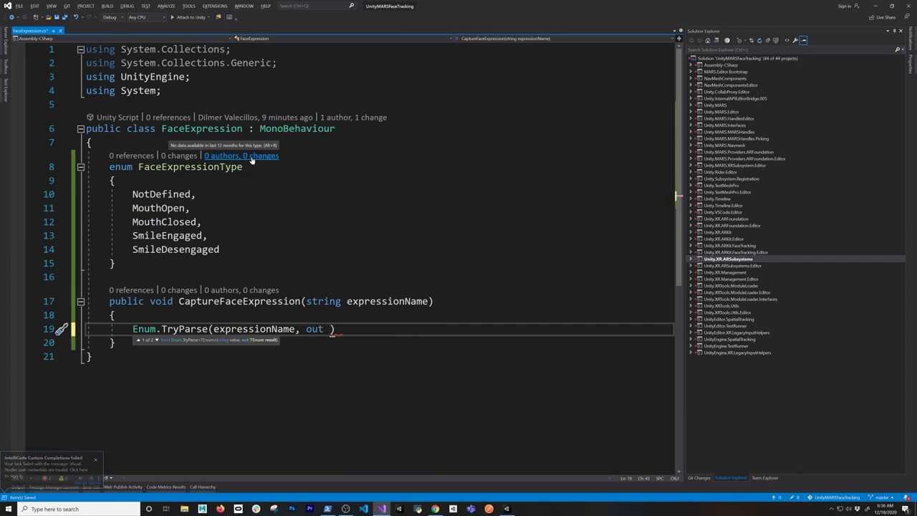
type("FaceExpressionType")
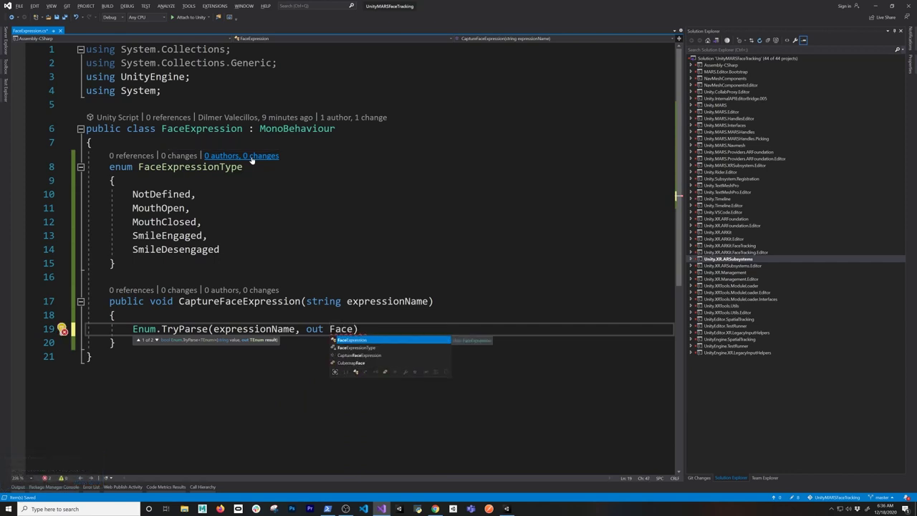
type(" faceExpressionType")
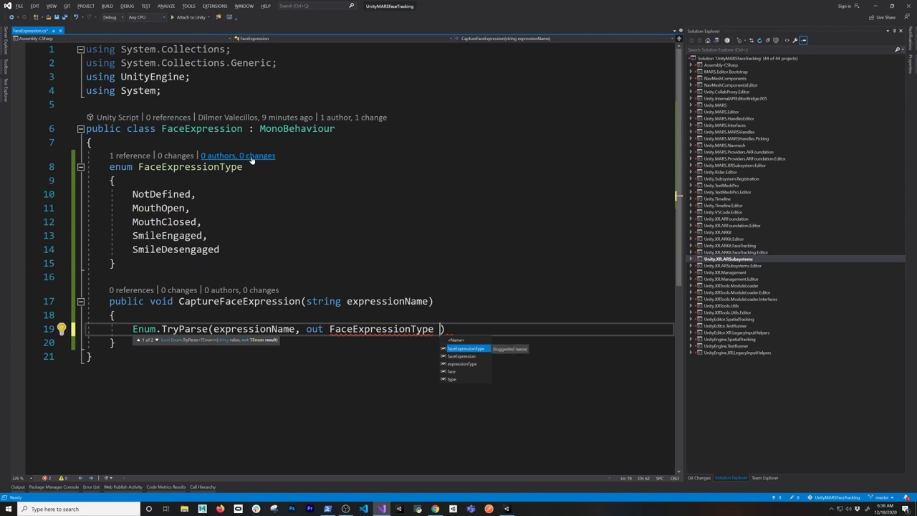
key("Return")
key("Up")
key("End")
type(";")
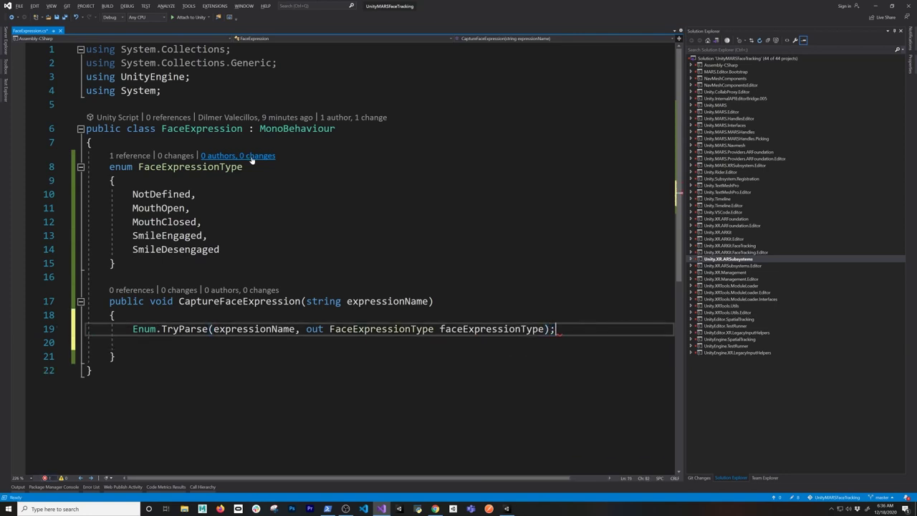
Below the TryParse statement, add Debug.Log(faceExpressionType); and save the script
key("Return")
key("Return")
type("Debu")
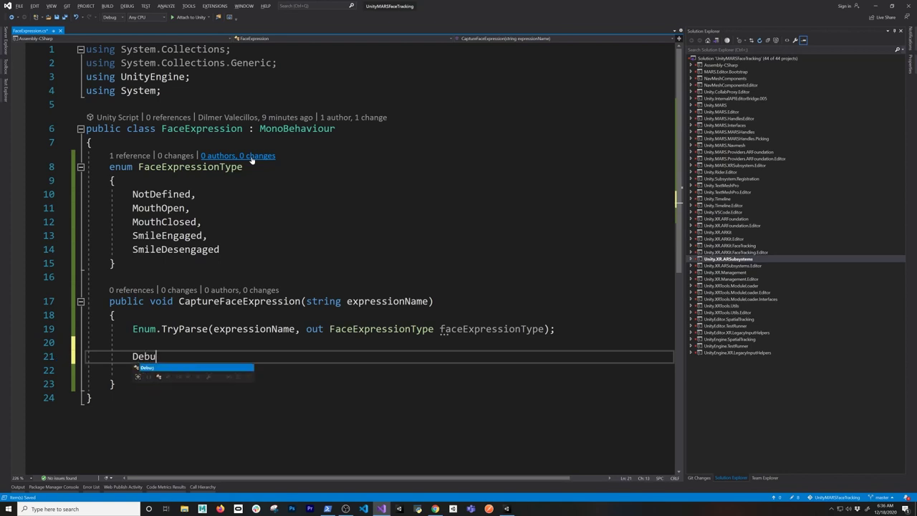
type("g.LogError(")
key("BackSpace")
key("BackSpace")
key("BackSpace")
key("BackSpace")
key("BackSpace")
key("BackSpace")
key("BackSpace")
key("BackSpace")
key("BackSpace")
key("BackSpace")
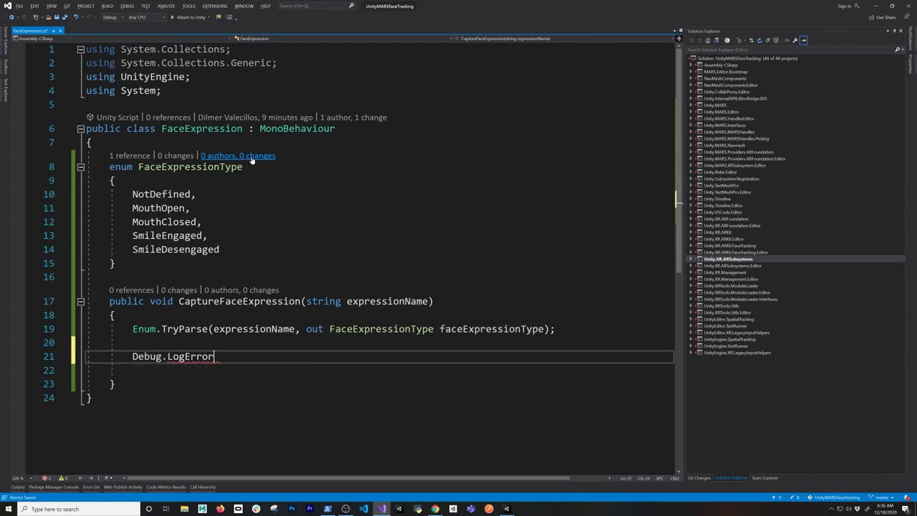
type(".Log(")
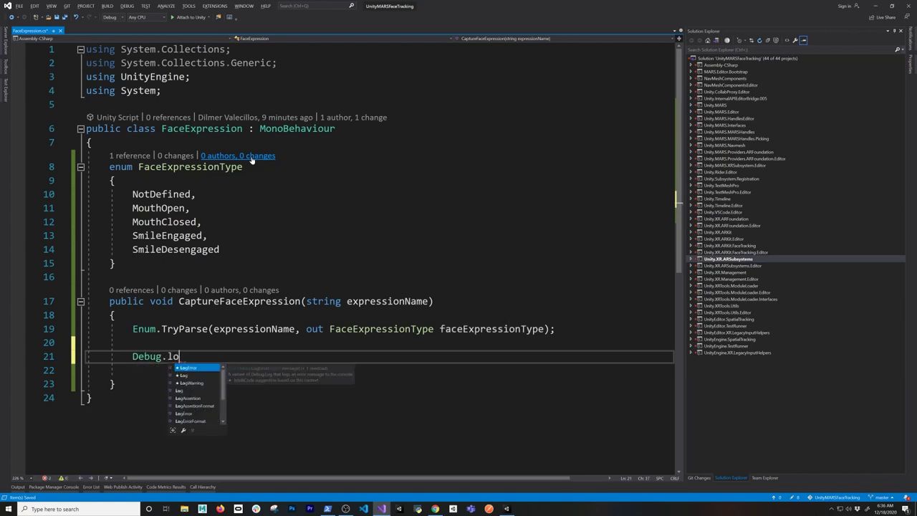
type("face")
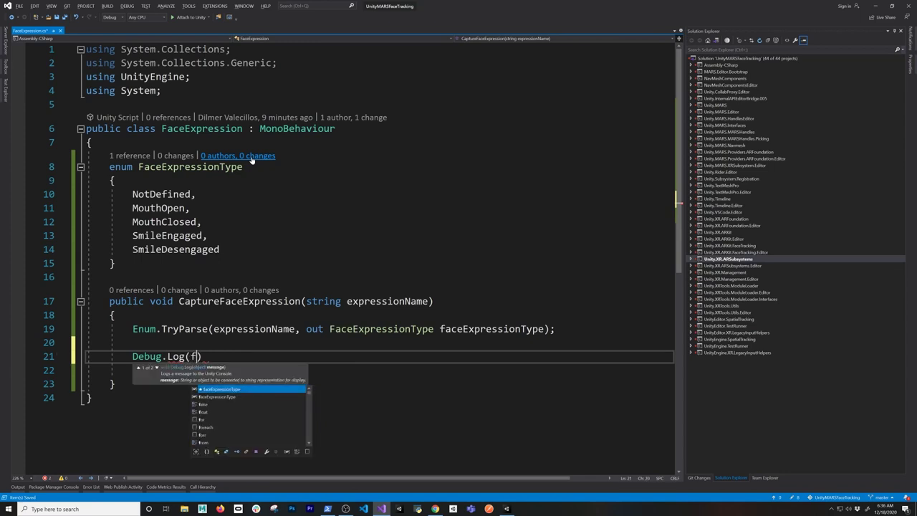
key("Tab")
type(");")
key("ctrl+s")
Remove the blank lines above and below the Debug.Log statement and switch back to Unity
key("Up")
key("shift+Home")
key("BackSpace")
key("BackSpace")
key("Down")
key("Down")
key("shift+Home")
key("BackSpace")
key("BackSpace")
key("alt+Tab")
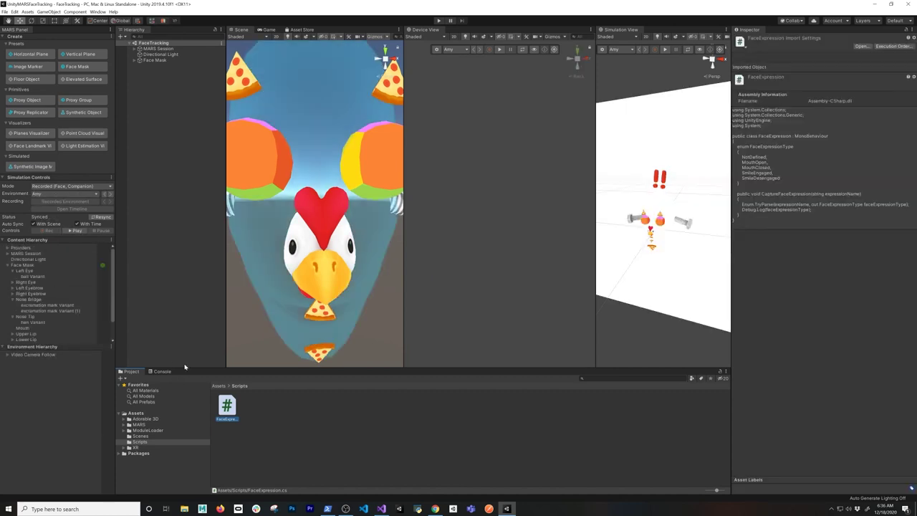
Show the Console and add Mouth Open and Mouth Closed events to the Face Mask's Face Expression Action
left_click(162, 371)
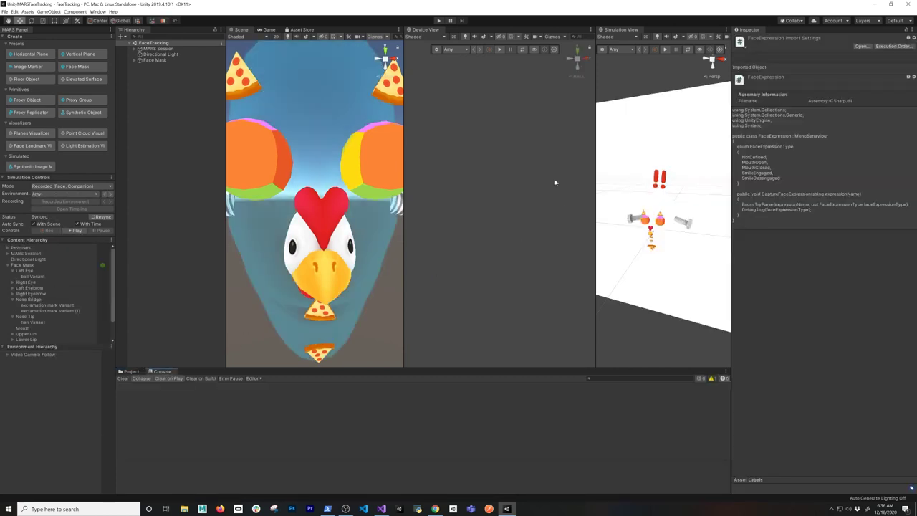
left_click(171, 60)
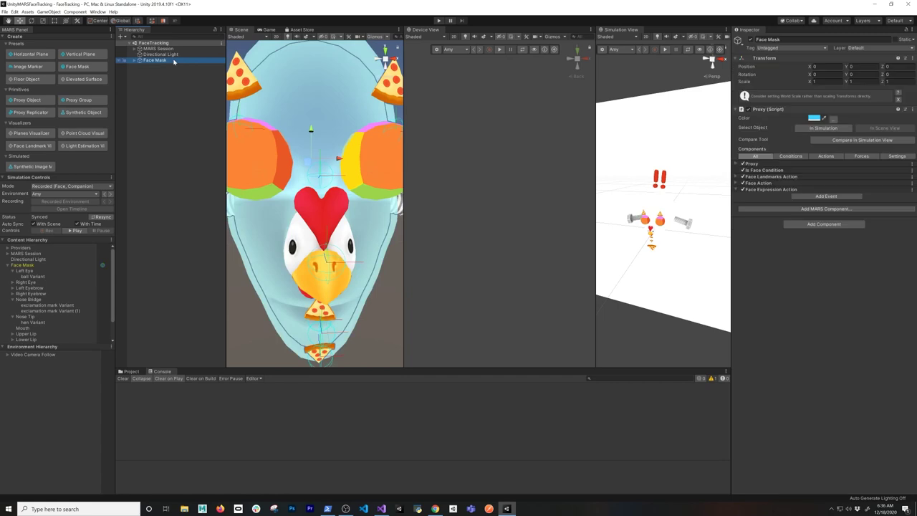
left_click(805, 197)
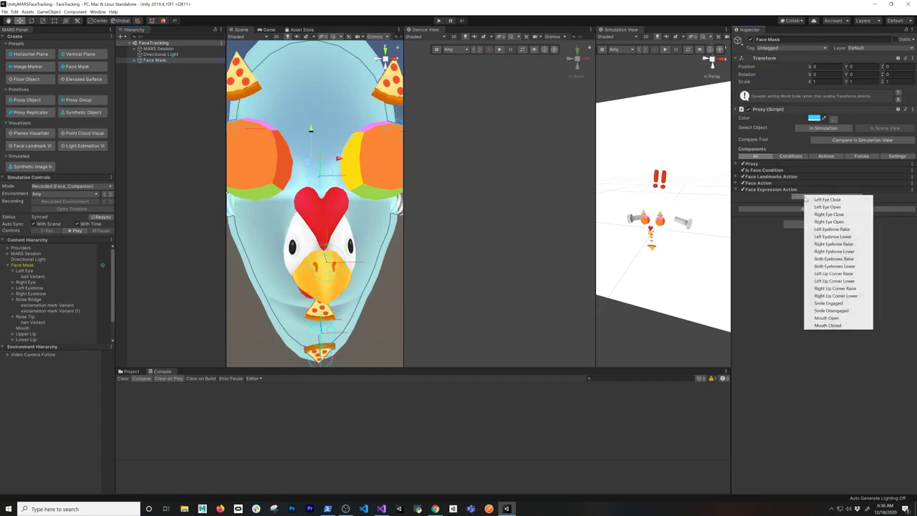
left_click(838, 319)
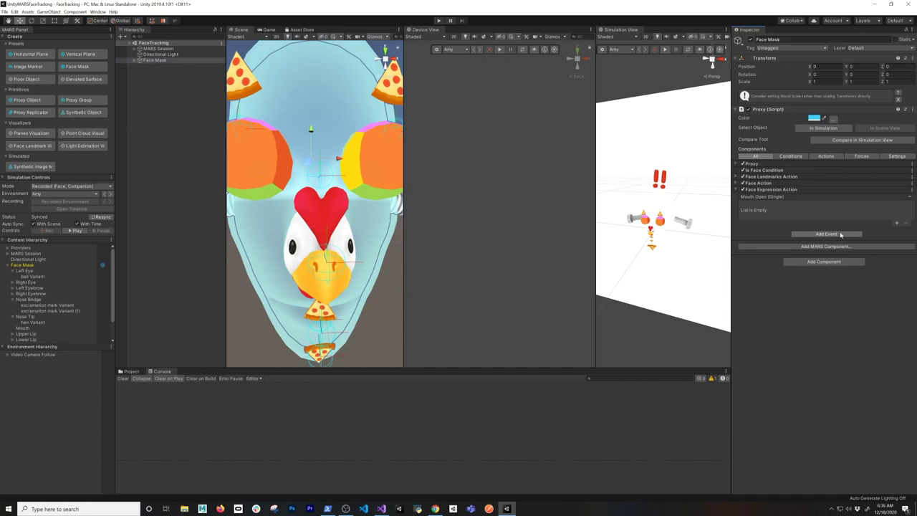
left_click(840, 234)
left_click(861, 364)
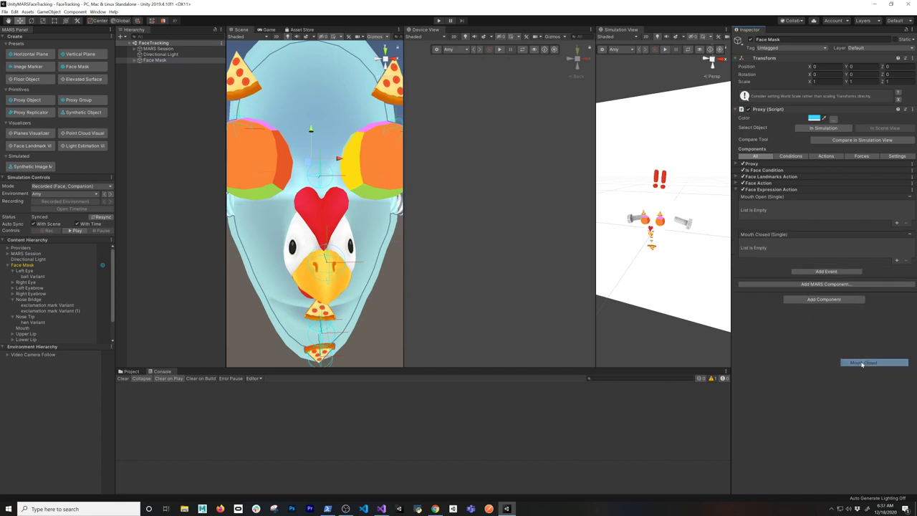
Add Smile Engaged and Smile Disengaged events to the Face Expression Action
left_click(814, 274)
left_click(820, 379)
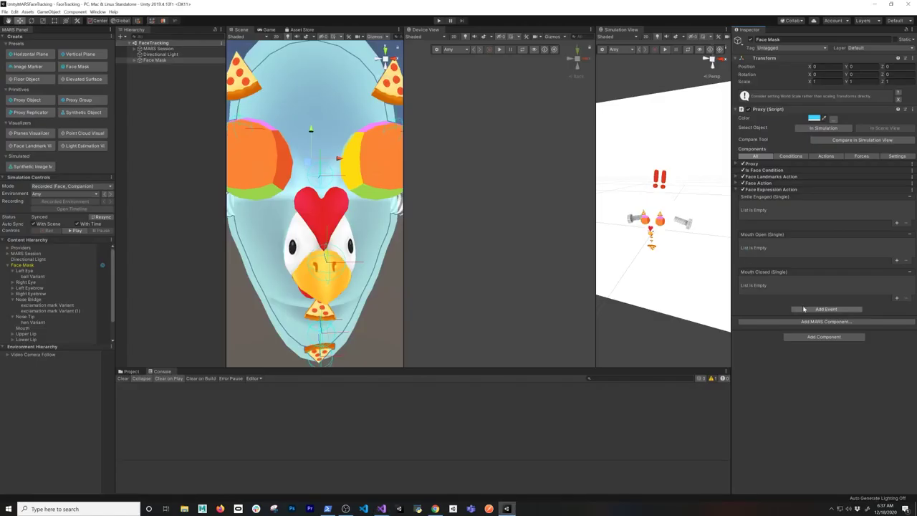
left_click(808, 308)
left_click(839, 419)
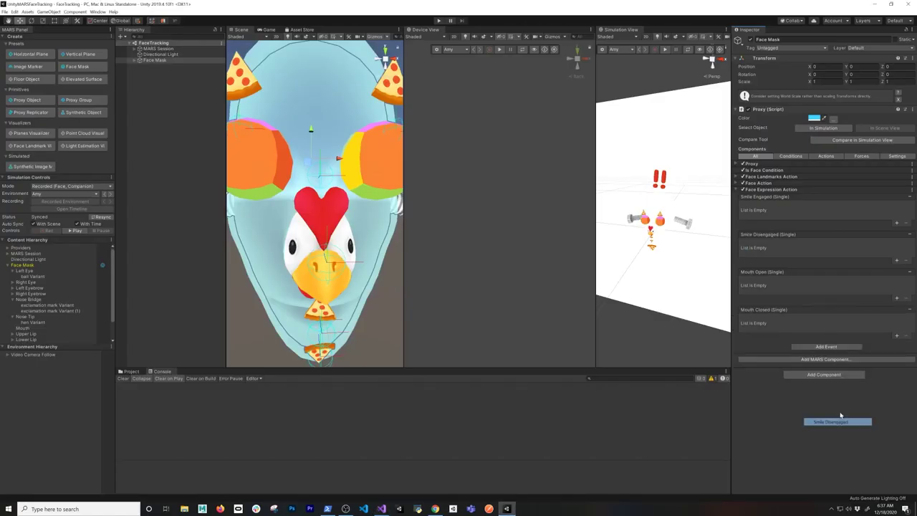
left_click(827, 348)
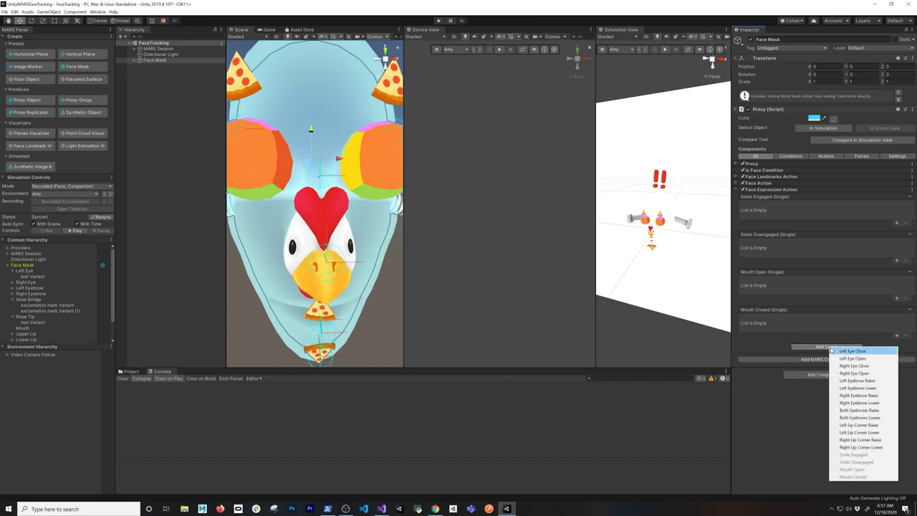
left_click(797, 341)
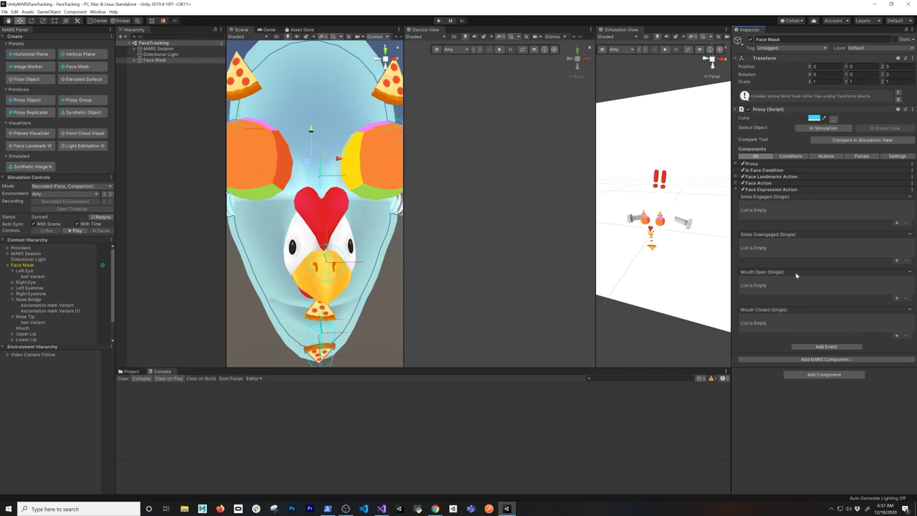
Add one empty listener entry to each of the four face expression events
left_click(896, 224)
left_click(897, 260)
left_click(896, 299)
left_click(896, 335)
left_click(831, 359)
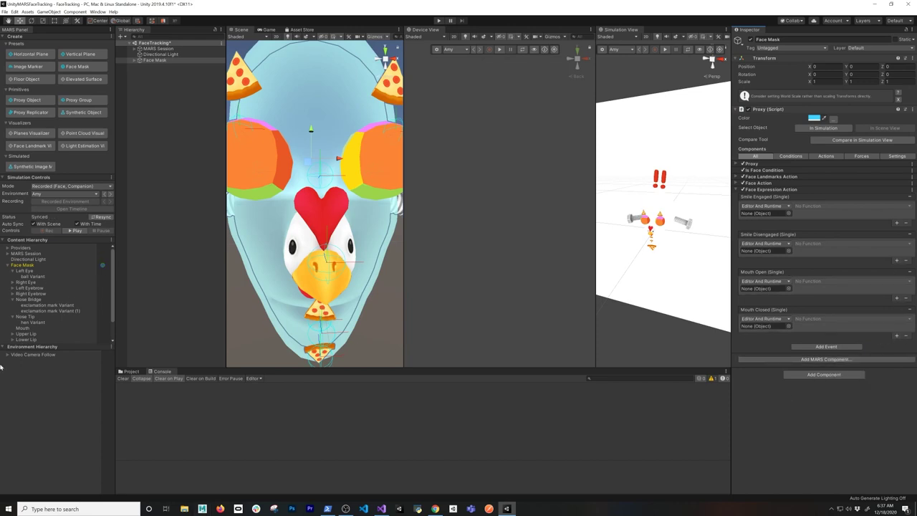
Attach the FaceExpression script to the Face Mask and assign that component as the target object of all four events
left_click(130, 371)
left_click_drag(227, 406, 879, 436)
left_click_drag(796, 373, 777, 289)
left_click_drag(772, 372, 770, 327)
Set the Smile Engaged and Smile Disengaged events to call FaceExpression's CaptureFaceExpression (string)
left_click(811, 206)
mouse_move(830, 274)
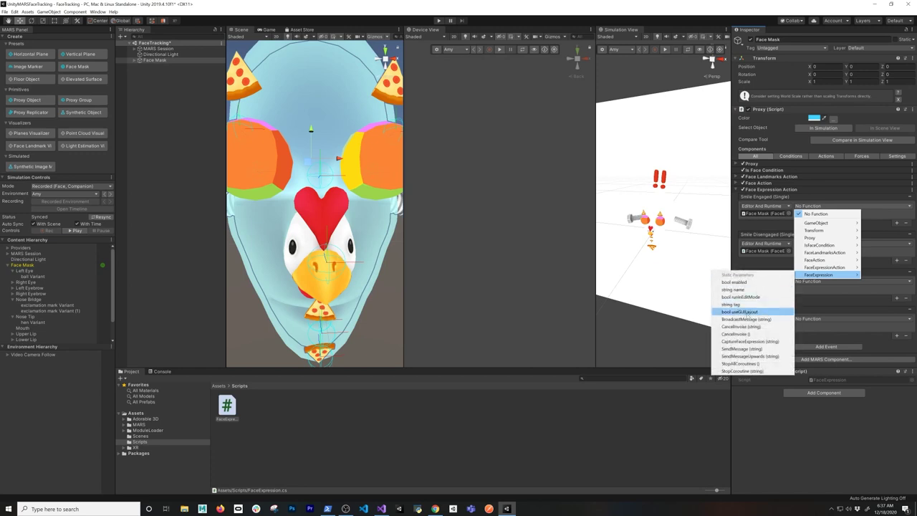
left_click(749, 341)
left_click(808, 243)
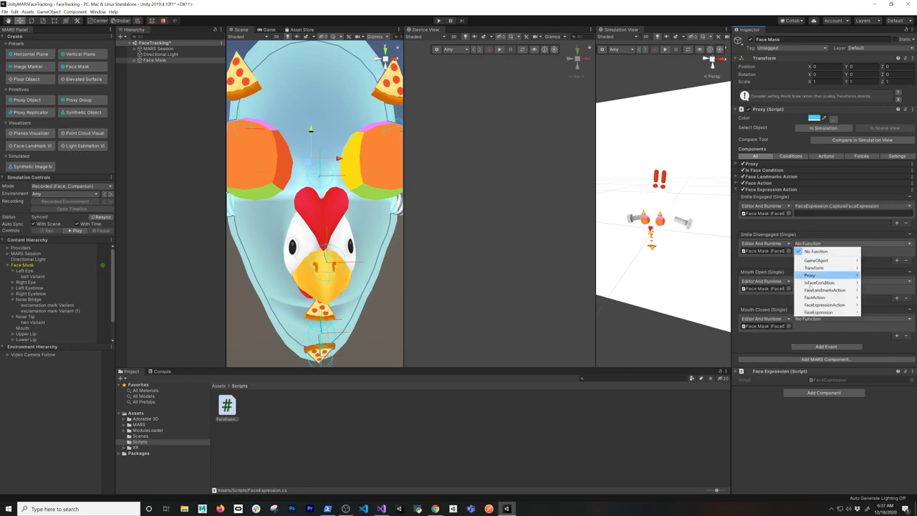
mouse_move(823, 312)
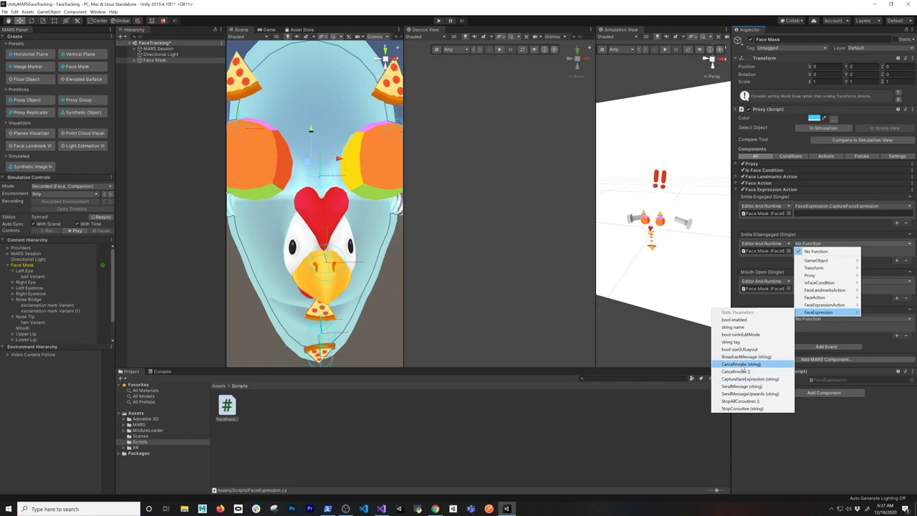
left_click(741, 378)
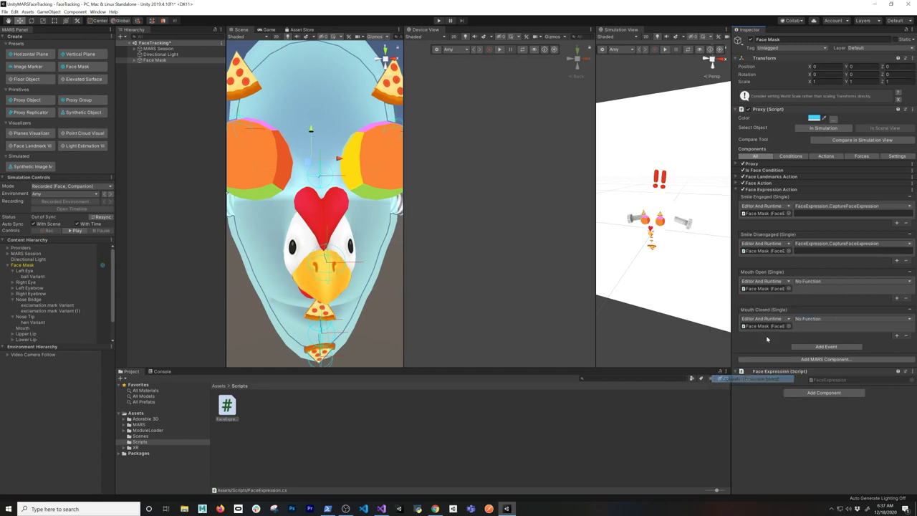
Set the Mouth Open and Mouth Closed events to call FaceExpression's CaptureFaceExpression (string)
left_click(817, 281)
mouse_move(824, 350)
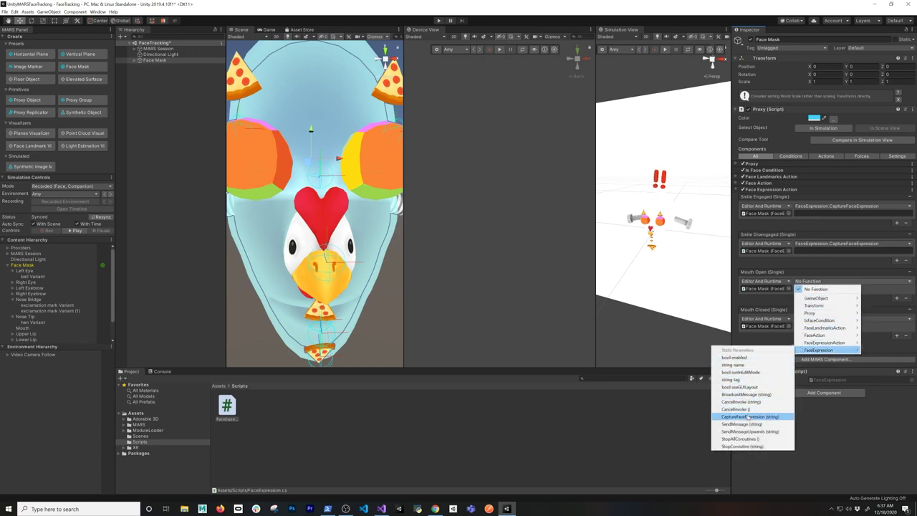
left_click(747, 417)
left_click(817, 319)
mouse_move(820, 386)
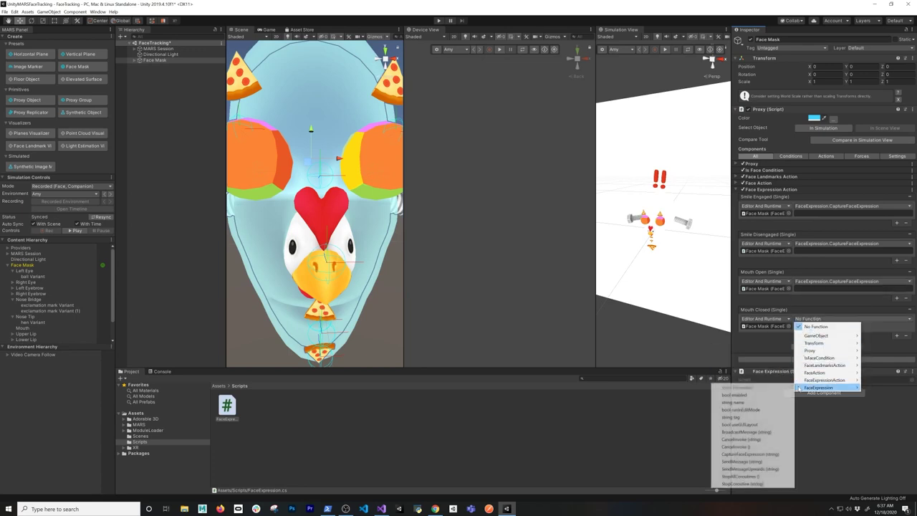
left_click(750, 454)
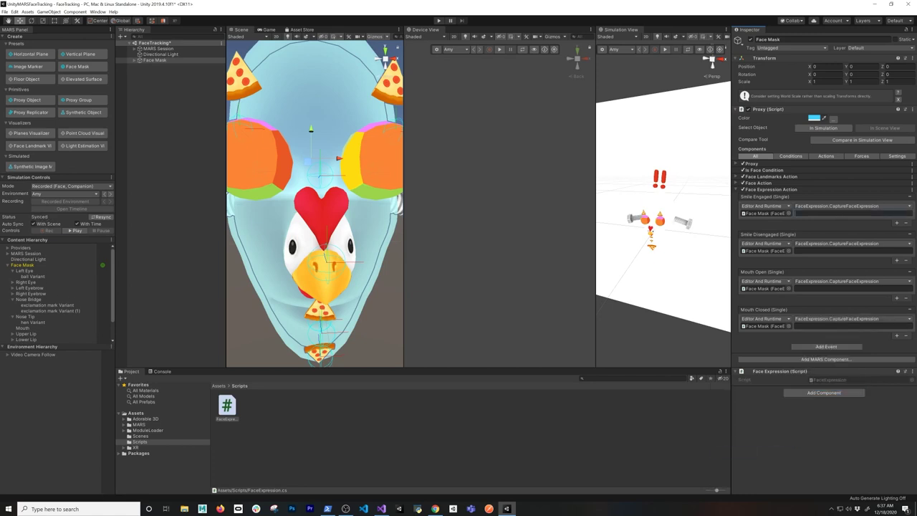
Set the string arguments to SmileEngaged for Smile Engaged and SmileDesengaged for Smile Disengaged, and save the scene
type("SmileEngaged")
double_click(822, 213)
key("ctrl+c")
left_click(816, 252)
key("ctrl+v")
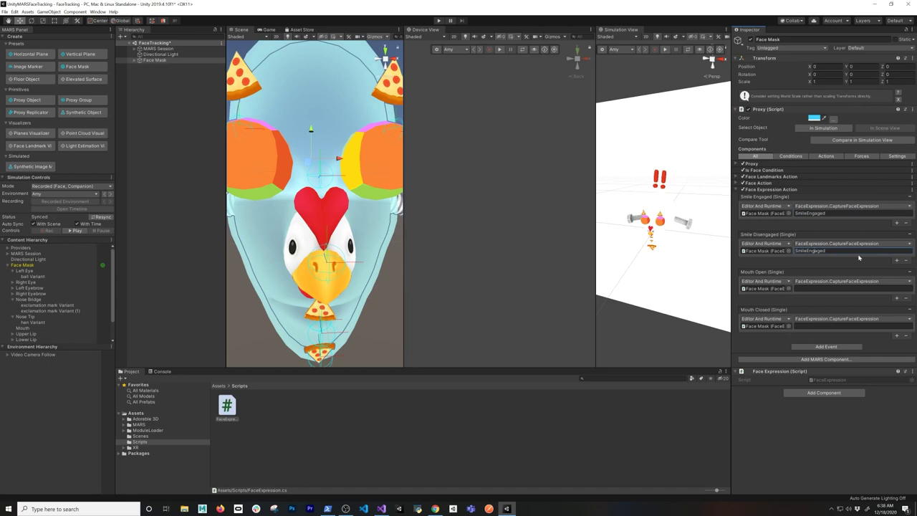
type("ese")
double_click(831, 250)
key("ctrl+s")
Check the enum names in Visual Studio and, back in Unity, set the mouth events' arguments to MouthOpen and MouthClosed
key("alt+Tab")
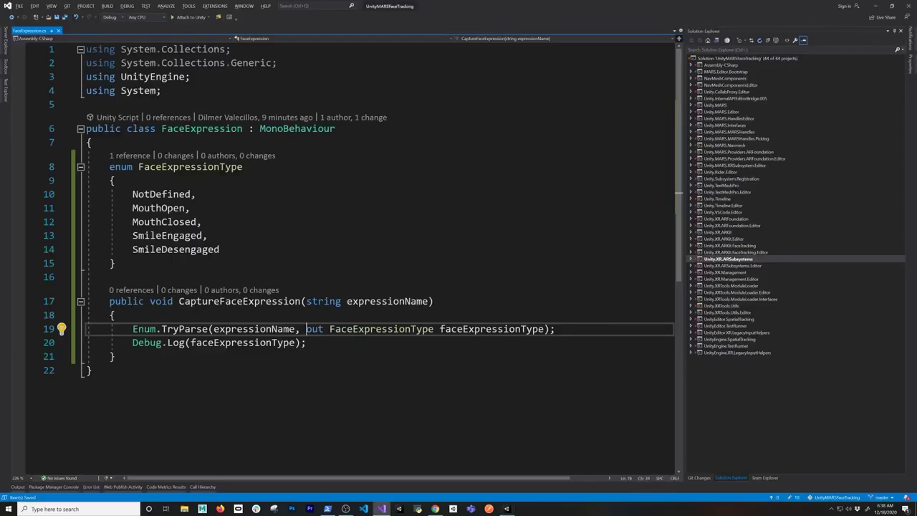
key("alt+Tab")
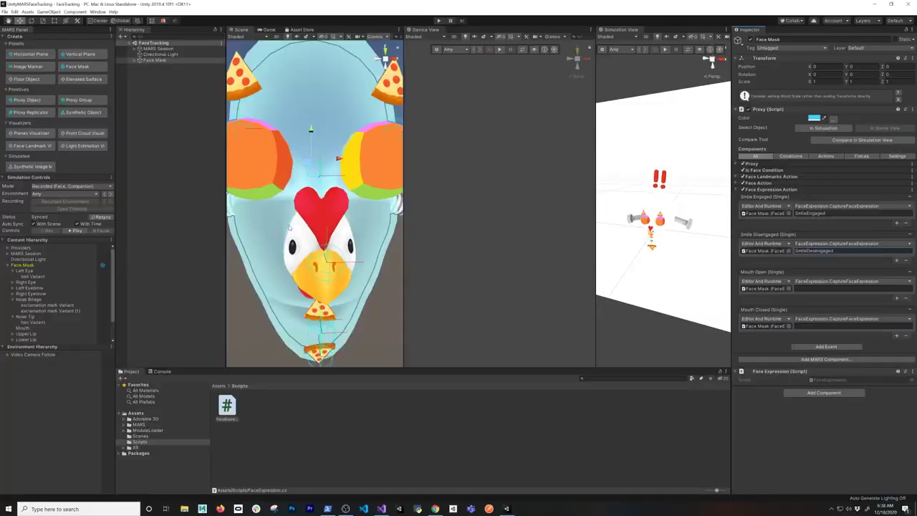
left_click(820, 287)
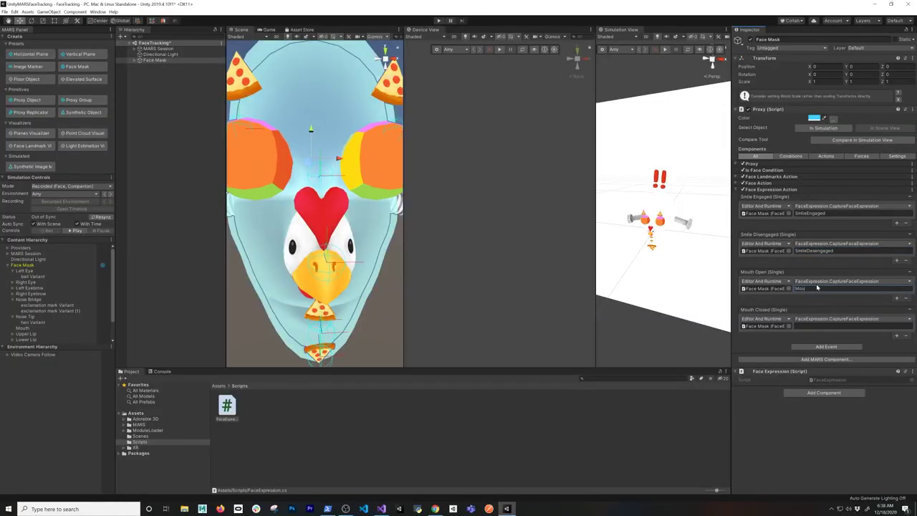
left_click(850, 326)
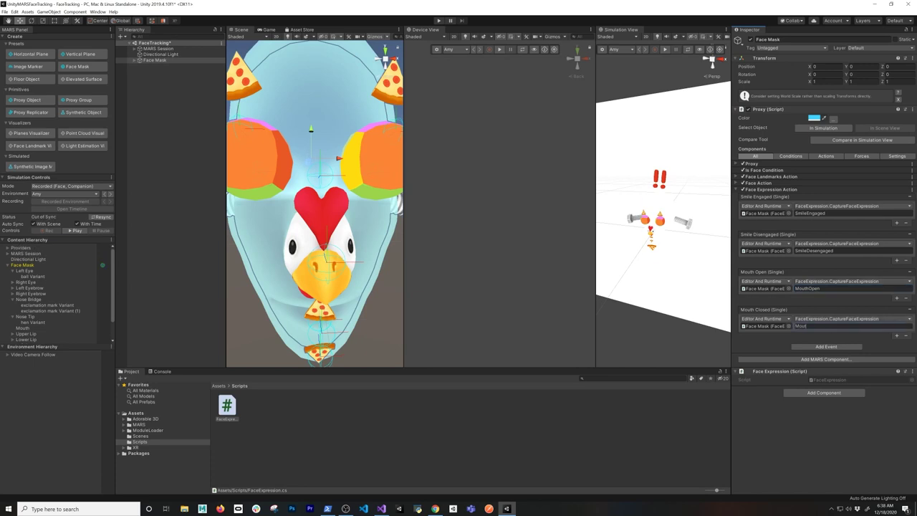
type("MouthClosed")
Dock the Console beside the Project window, and play and stop the recorded face simulation in the Device View
left_click_drag(162, 370, 671, 485)
left_click_drag(528, 456, 432, 427)
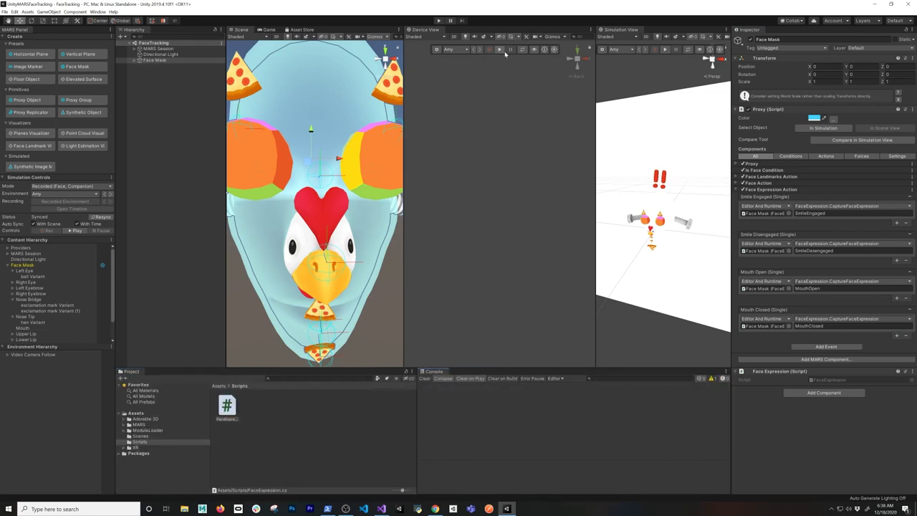
left_click(499, 49)
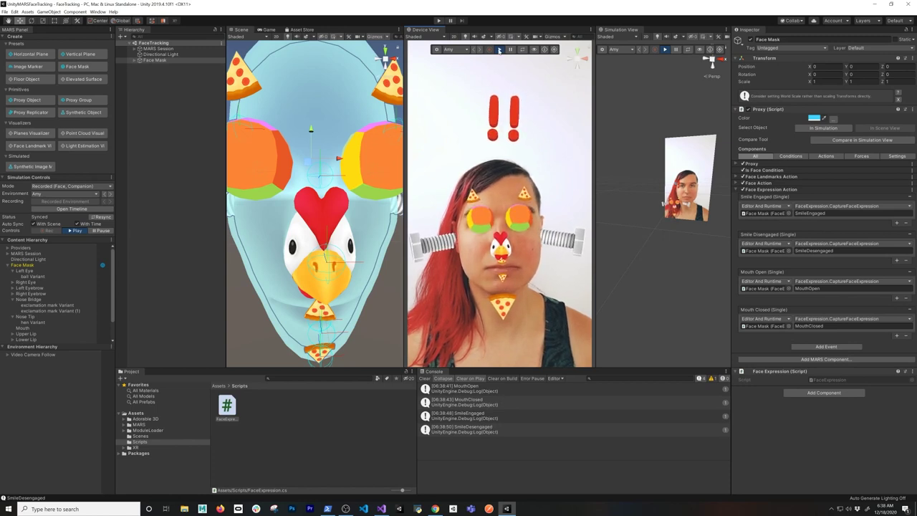
left_click(499, 49)
Add a Left Eyebrow Raise event that targets the Face Expression component and calls CaptureFaceExpression (string)
left_click(827, 347)
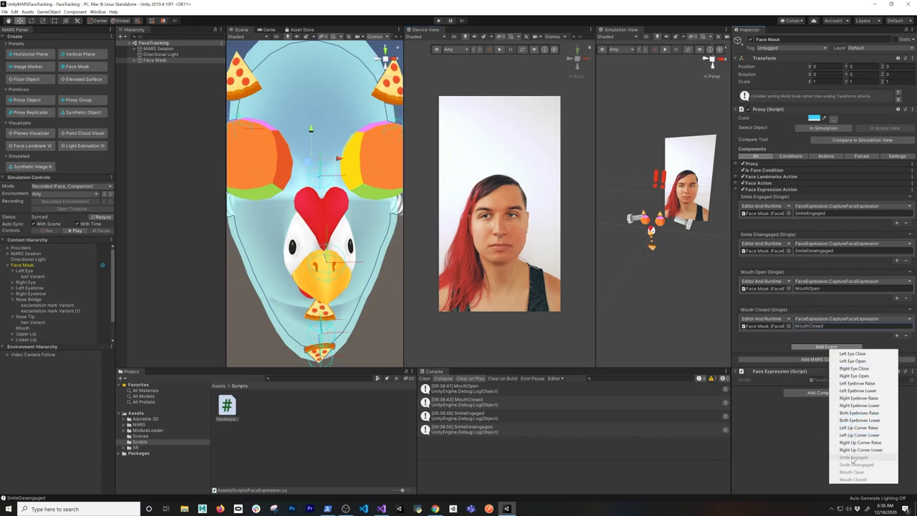
left_click(852, 383)
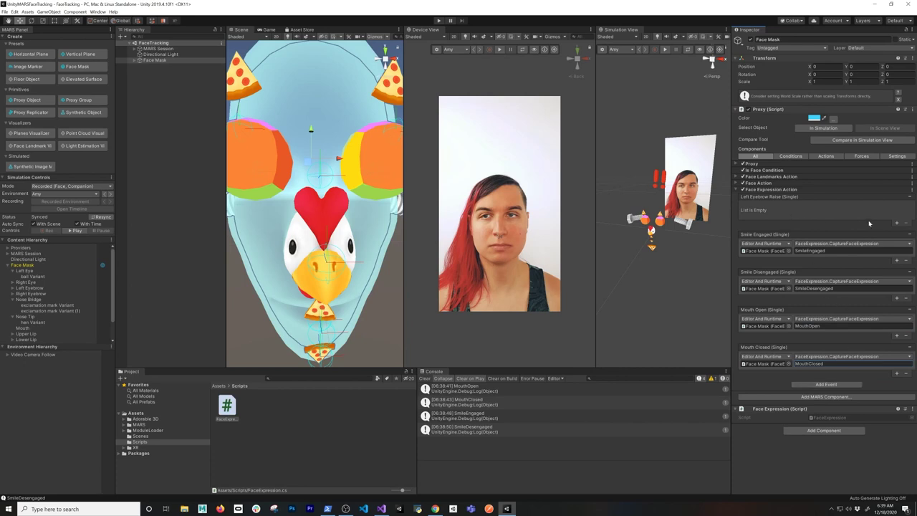
left_click(895, 221)
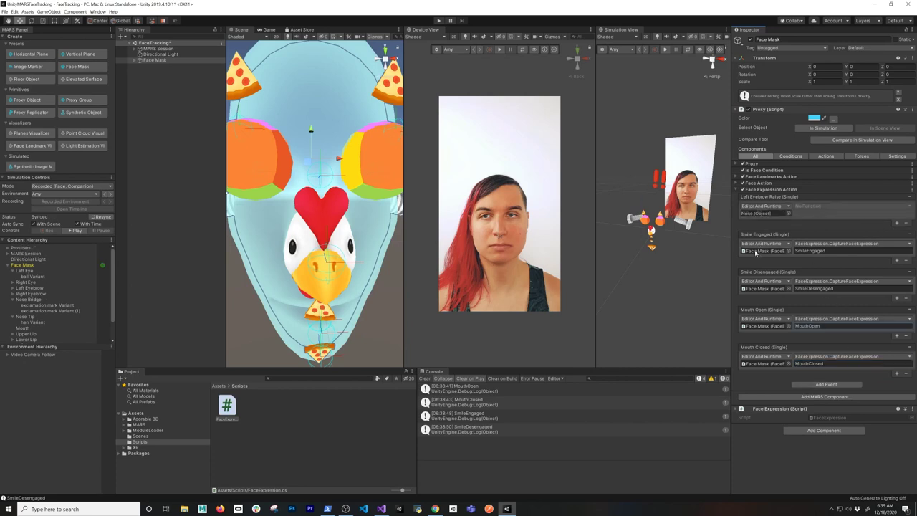
left_click_drag(755, 408, 764, 214)
left_click(823, 206)
mouse_move(816, 276)
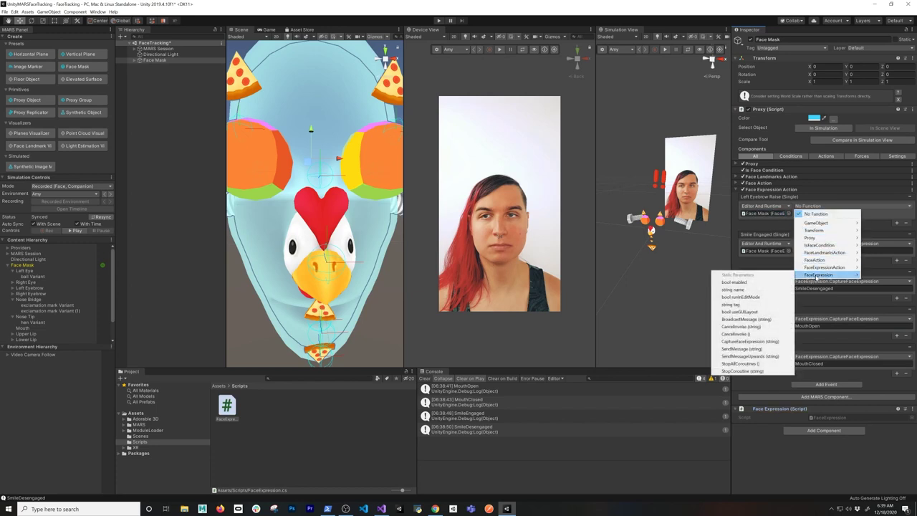
left_click(752, 341)
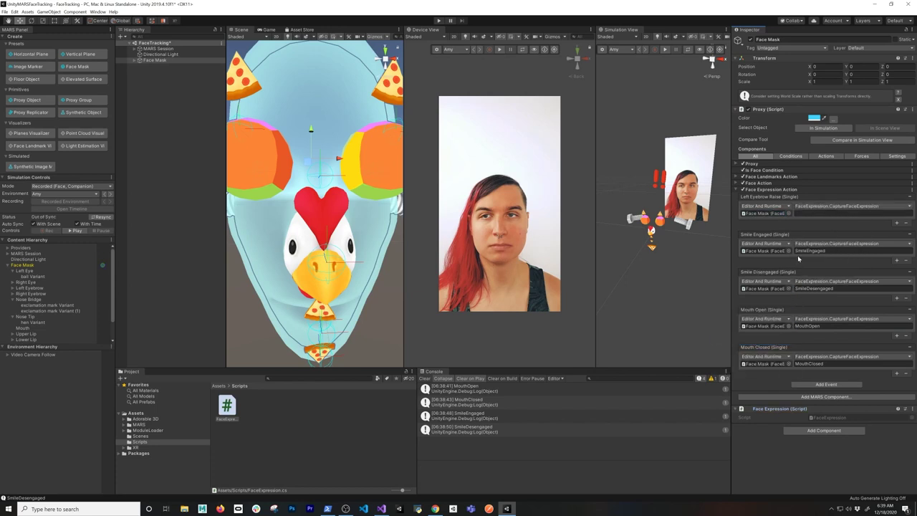
Save the scene with X as the Left Eyebrow Raise argument and run the face simulation in the Device View
key("ctrl+s")
left_click(497, 49)
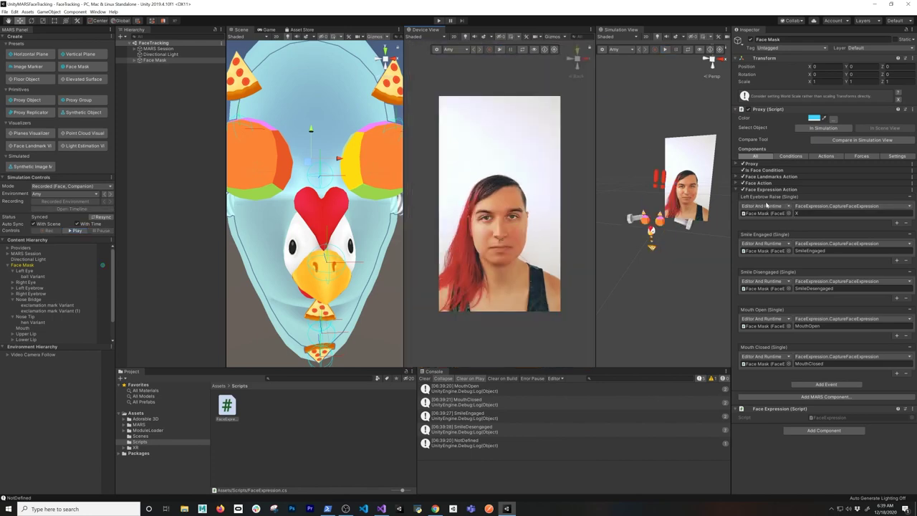
Review the FaceExpressionType enum and the CaptureFaceExpression parameter in Visual Studio
key("alt+Tab")
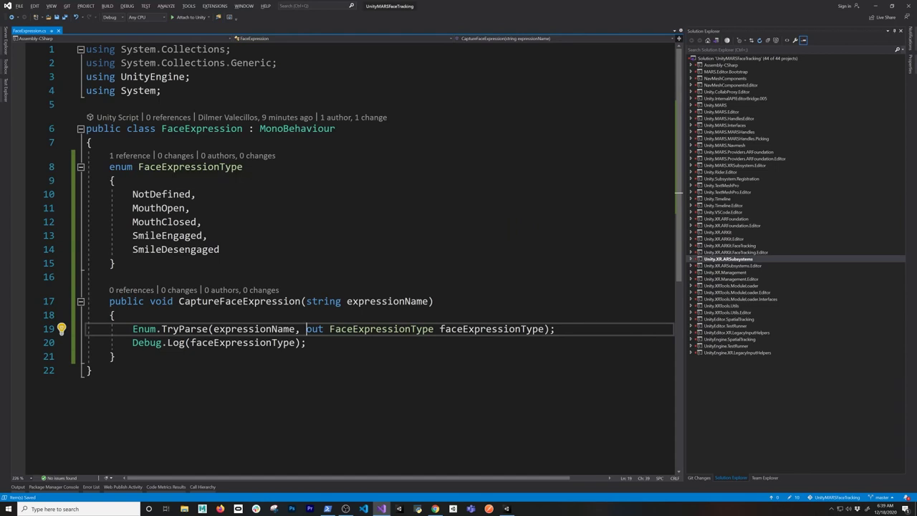
mouse_move(172, 223)
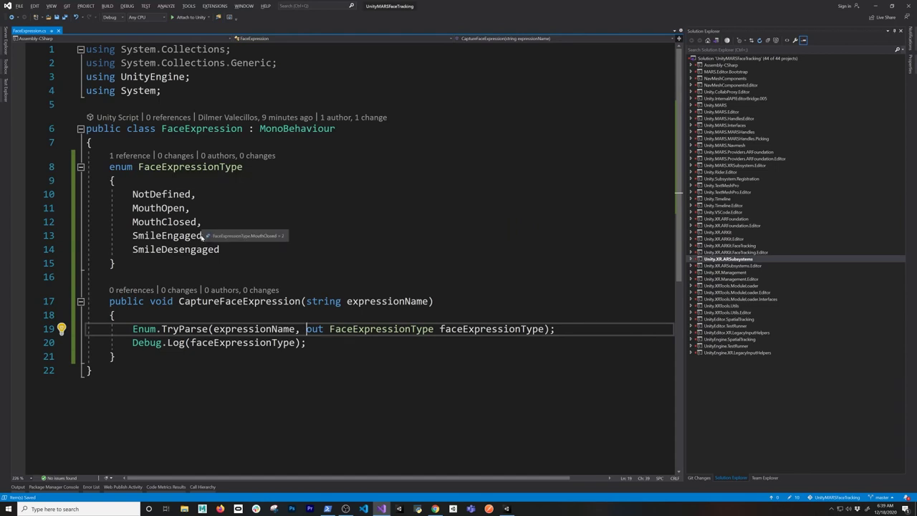
left_click(422, 301)
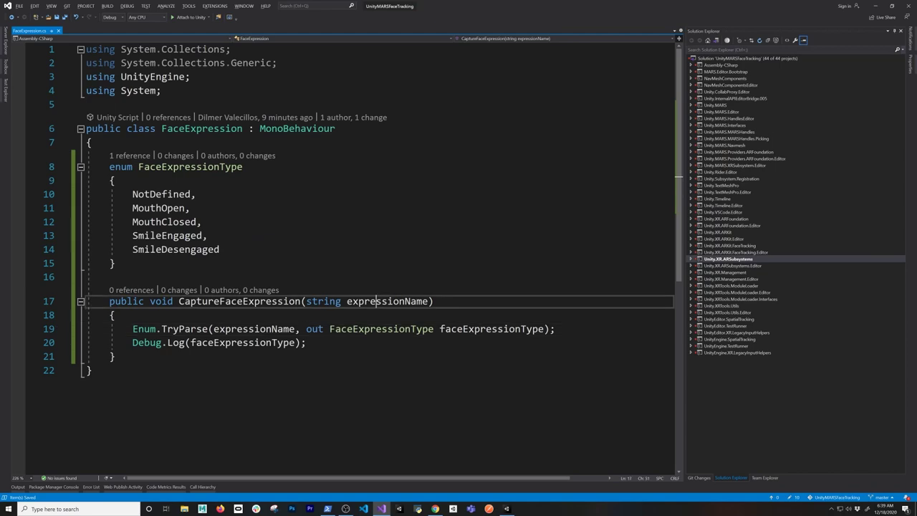
left_click(222, 166)
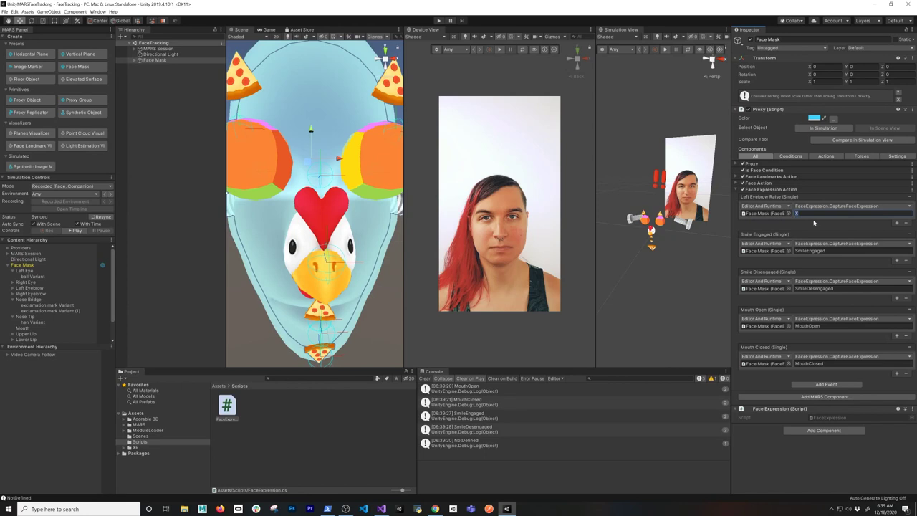
In Unity, set the Left Eyebrow Raise event's string argument to LeftEyebrowRaise
type("Left")
type("Eey")
key("BackSpace")
key("BackSpace")
type("yebrowRaise")
Add a Left Eyebrow Lower event to the Face Expression Action with a listener targeting the Face Expression component
left_click(825, 384)
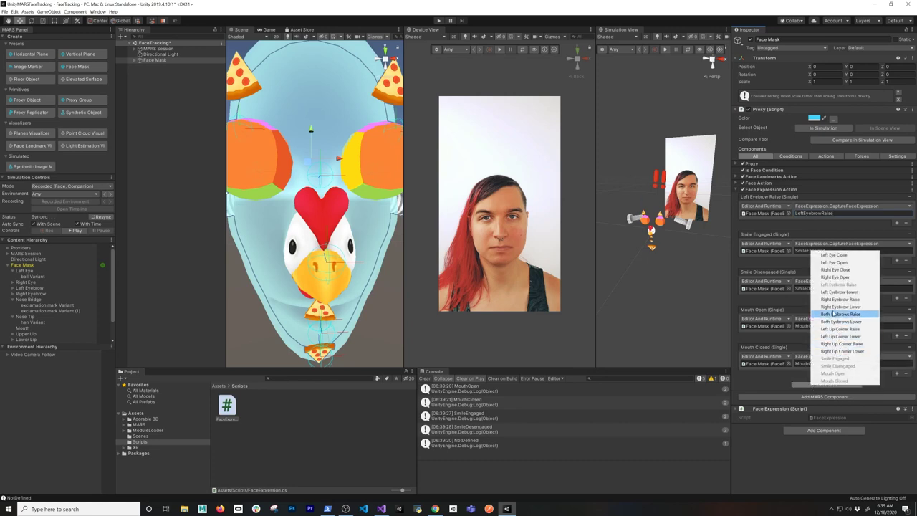
left_click(835, 293)
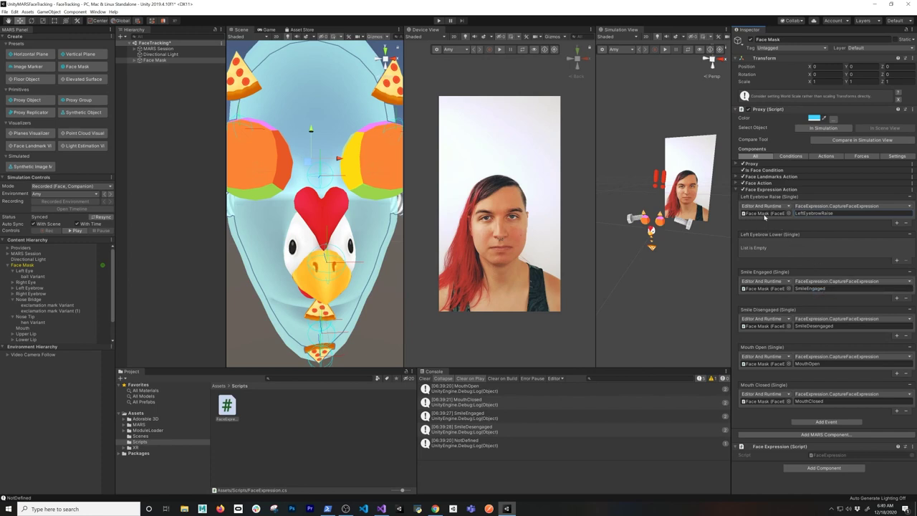
left_click(813, 213)
key("ctrl+c")
left_click(896, 261)
left_click_drag(763, 444, 767, 250)
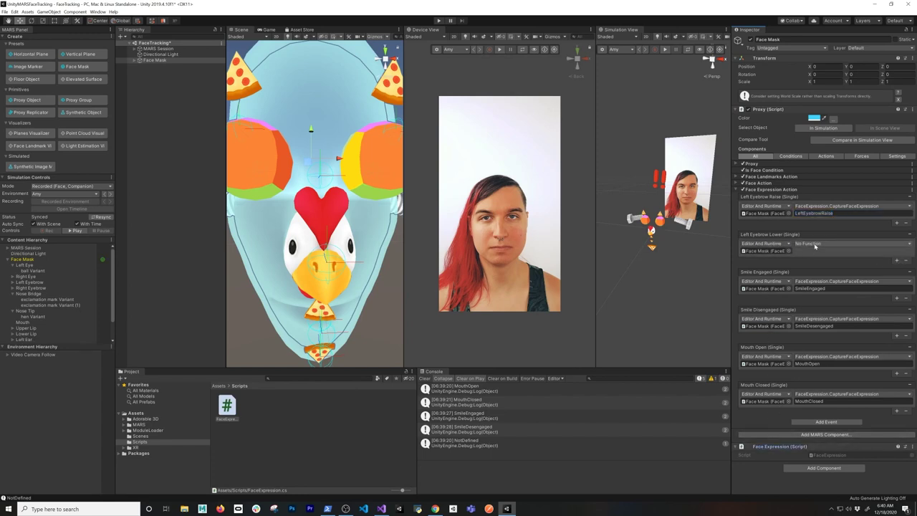
Make the Left Eyebrow Lower event call FaceExpression's CaptureFaceExpression (string) with the argument LeftEyebrowLower
left_click(814, 244)
mouse_move(824, 312)
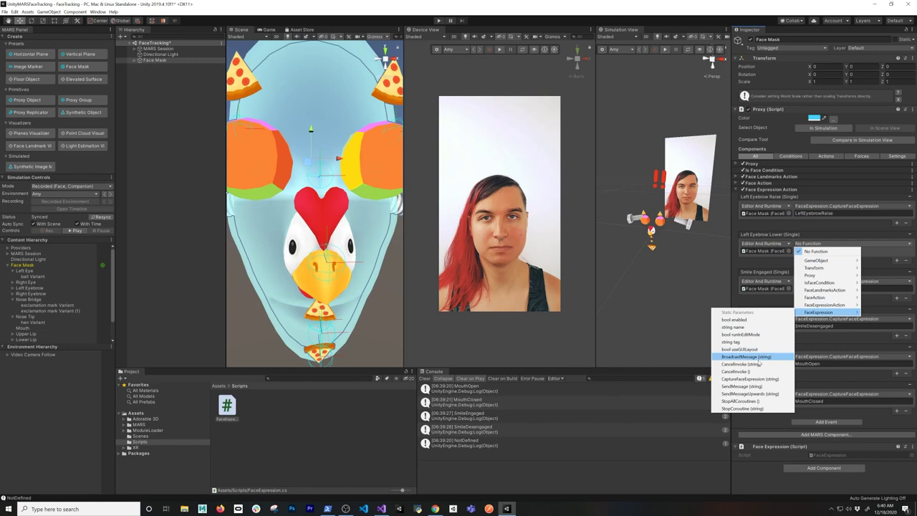
left_click(749, 378)
key("ctrl+v")
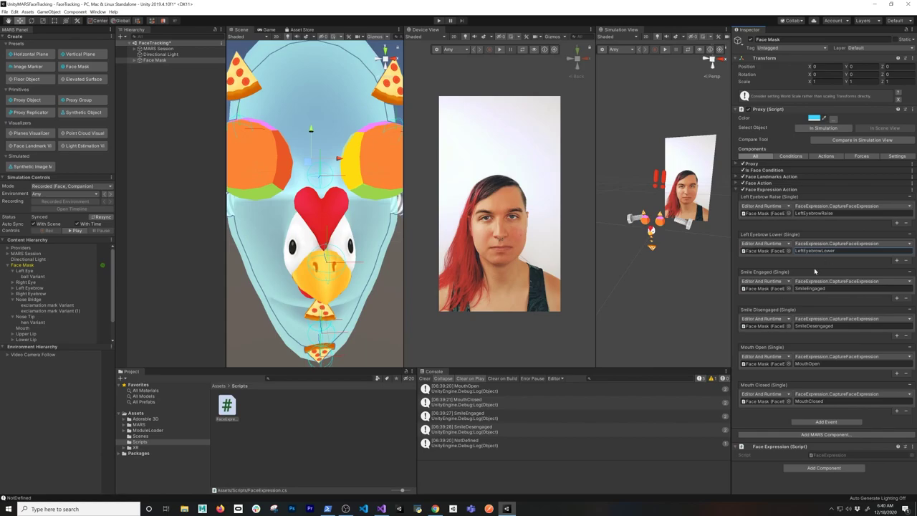
In Visual Studio, add LeftEyebrowRaise and LeftEyebrowLower after SmileDesengaged in the FaceExpressionType enum and save the script
key("alt+Tab")
left_click(207, 235)
left_click(219, 250)
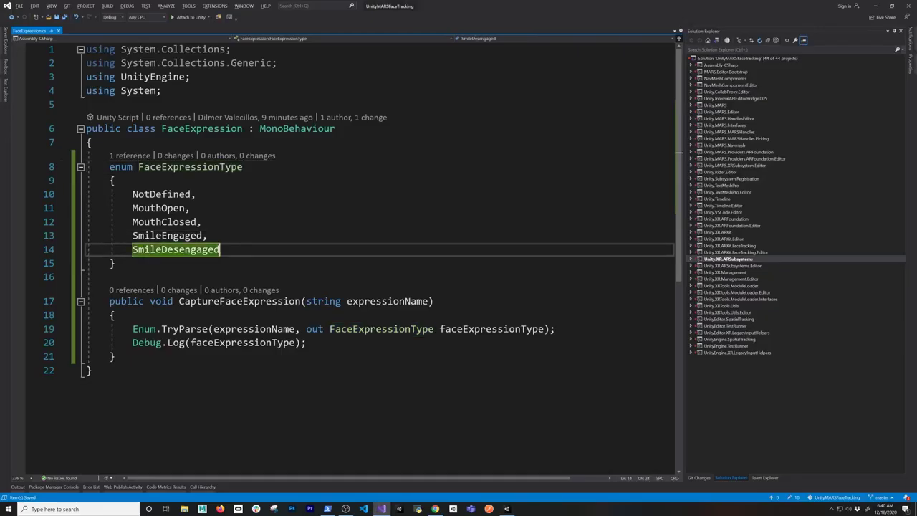
type(",")
key("Return")
key("ctrl+v")
type(",")
key("Return")
key("ctrl+v")
double_click(208, 276)
type("Lower")
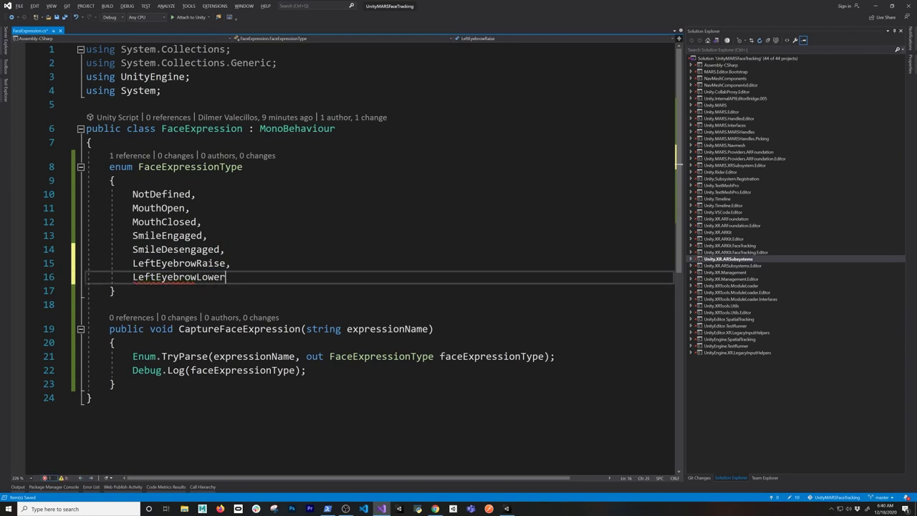
key("ctrl+a")
key("Escape")
left_click(115, 290)
scroll(349, 258, "down", 3)
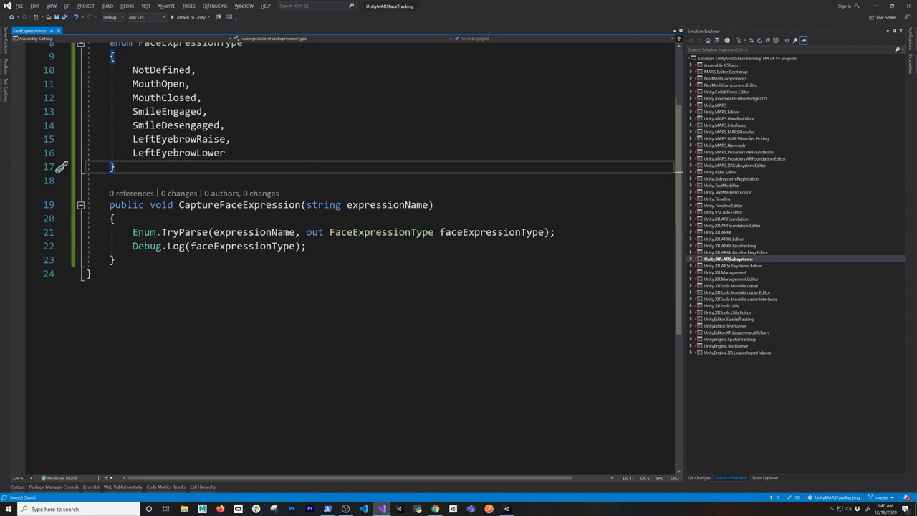
In Unity, add a UI Canvas to the FaceTracking scene and bring its full outline into view
key("alt+Tab")
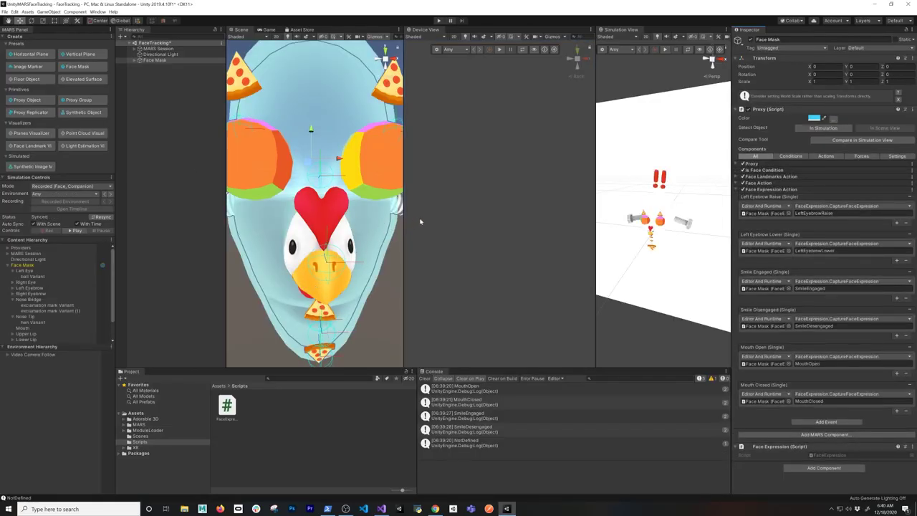
right_click(187, 76)
mouse_move(213, 192)
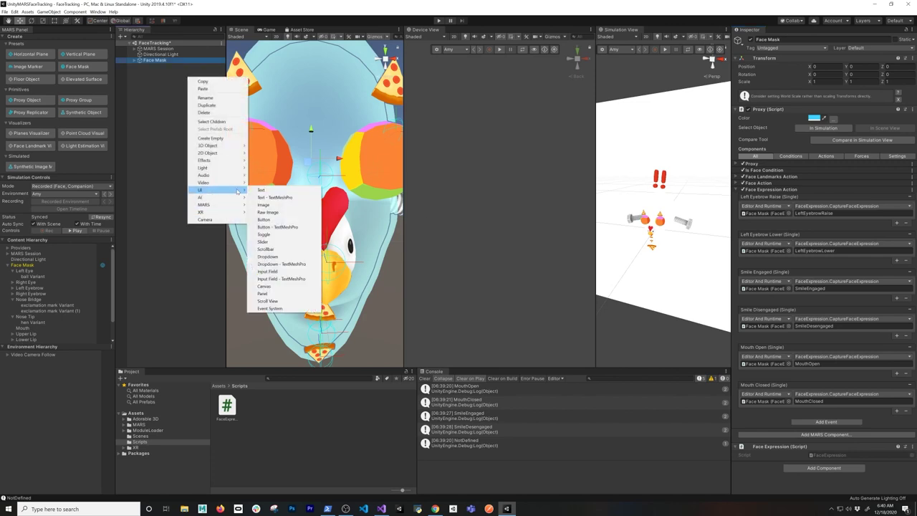
left_click(273, 286)
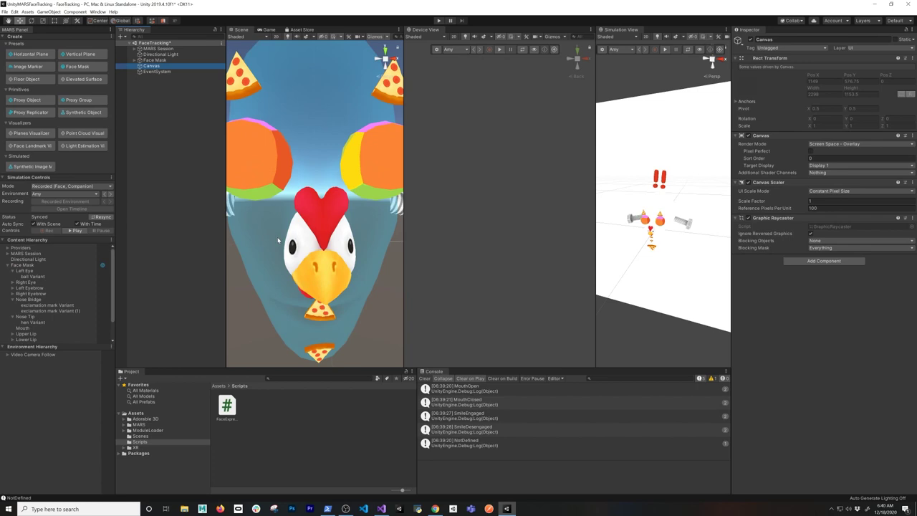
scroll(335, 128, "down", 10)
scroll(335, 128, "up", 3)
left_click(285, 37)
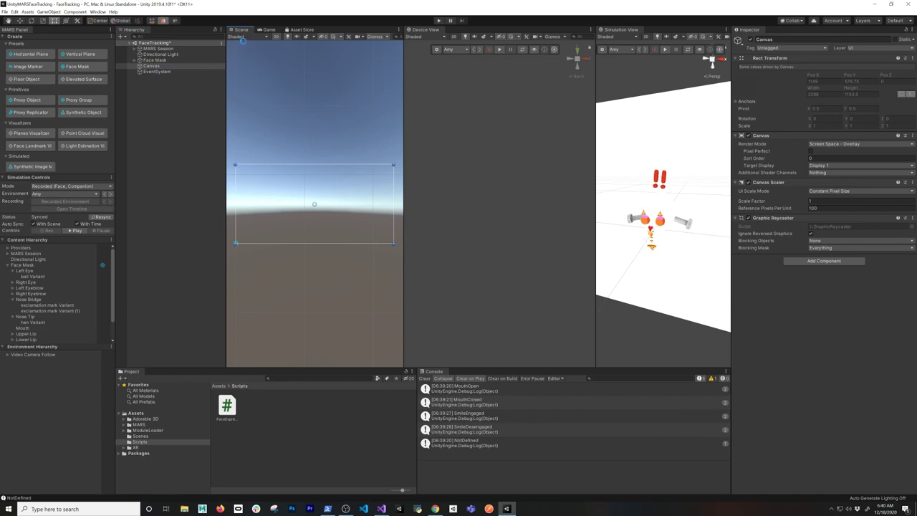
left_click(252, 36)
left_click(252, 36)
In the build settings, remove the MARS face mask template scene from the build and switch the platform to iOS
left_click(4, 12)
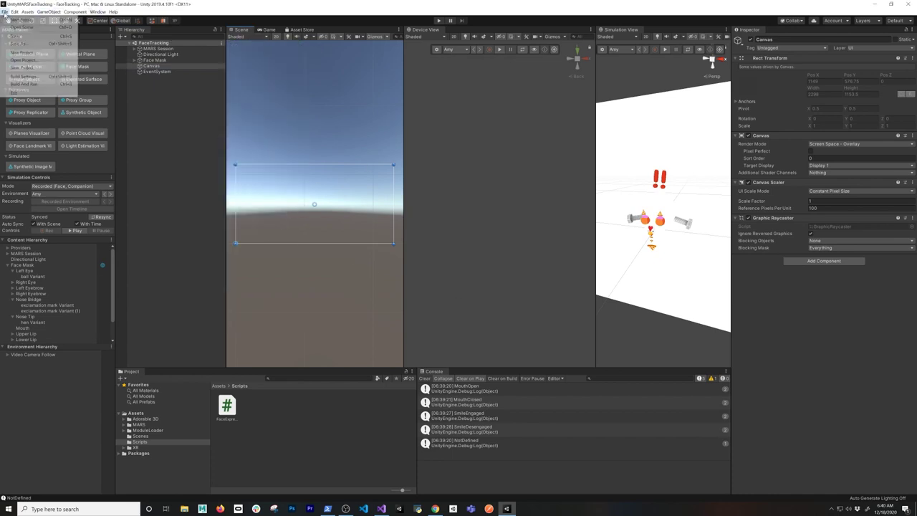
left_click(27, 76)
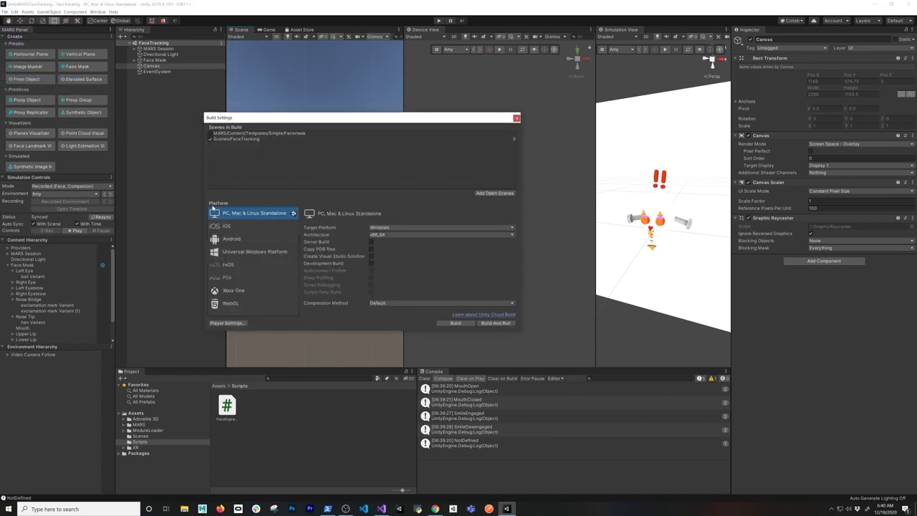
left_click(224, 227)
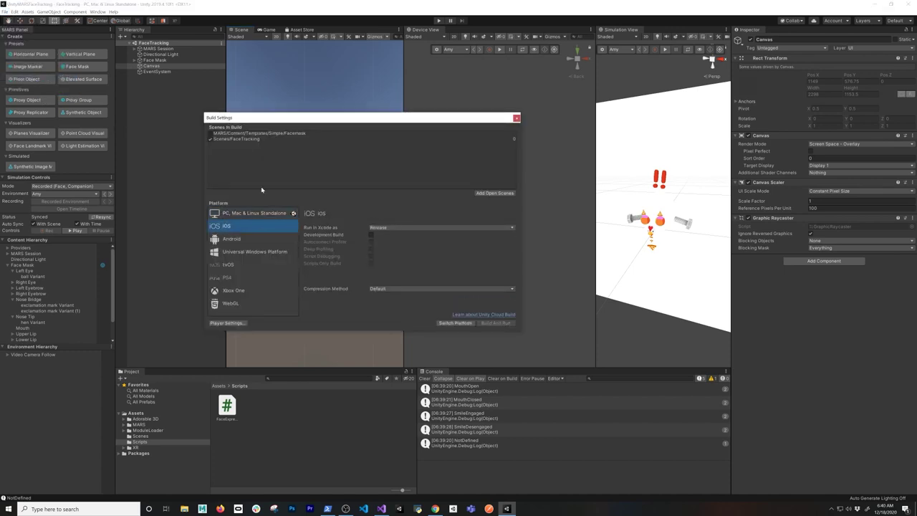
left_click(236, 133)
key("Delete")
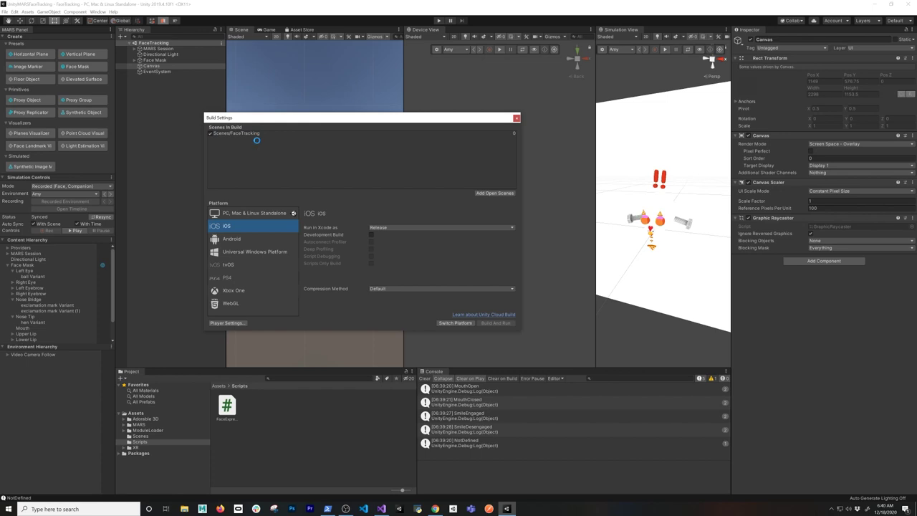
left_click(461, 322)
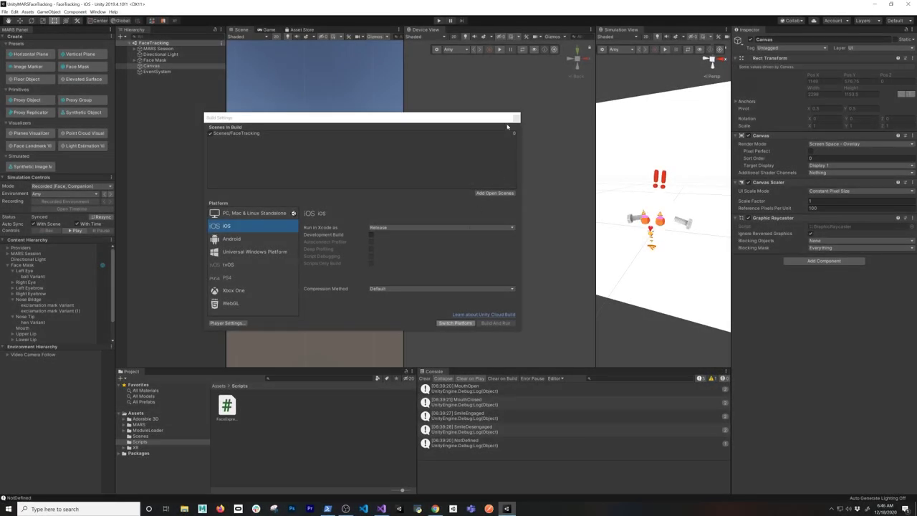
left_click(515, 118)
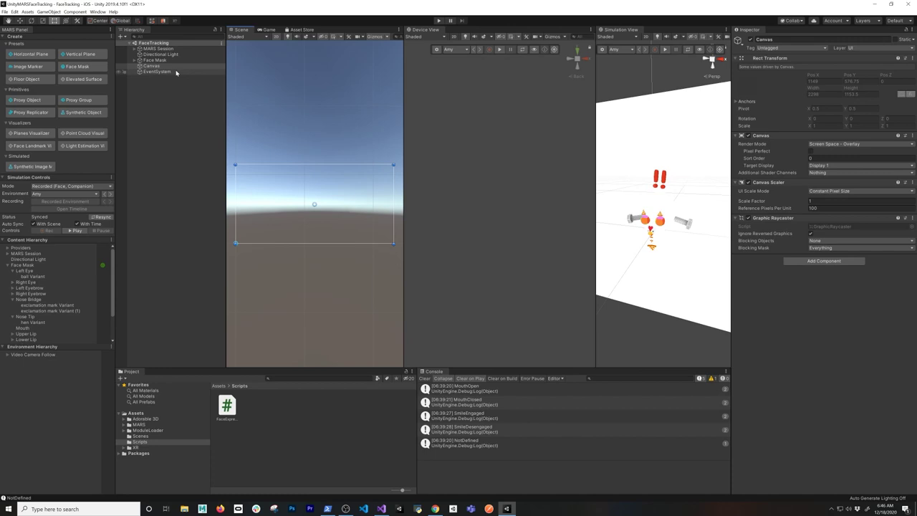
Set the Game view resolution to iPhone XR 1792x828 Portrait (828x1792)
left_click(254, 37)
left_click(266, 30)
left_click(260, 36)
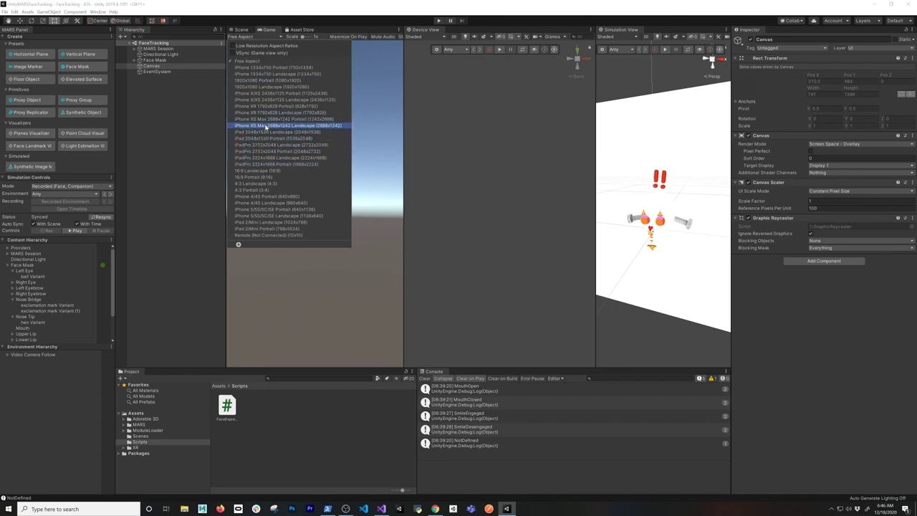
left_click(277, 106)
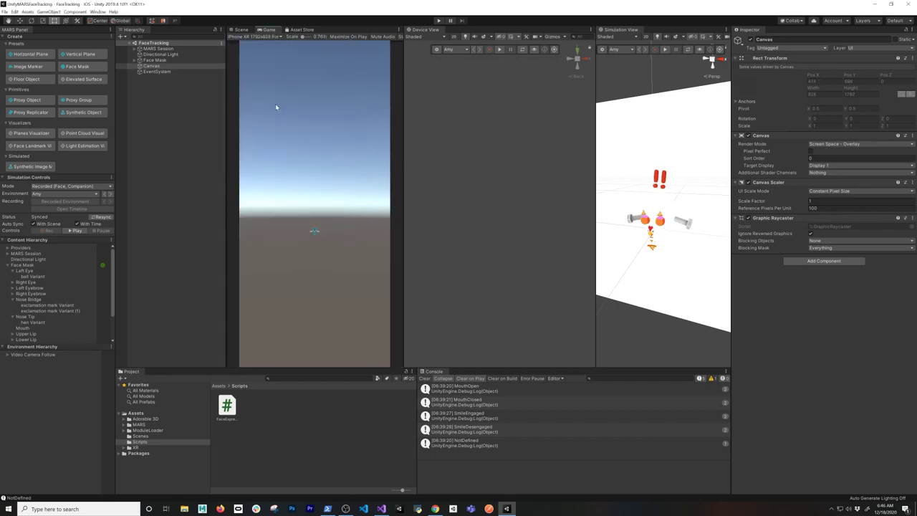
Add a TextMeshPro text object under the Canvas and import the TMP Essentials
left_click(242, 29)
scroll(311, 183, "up", 5)
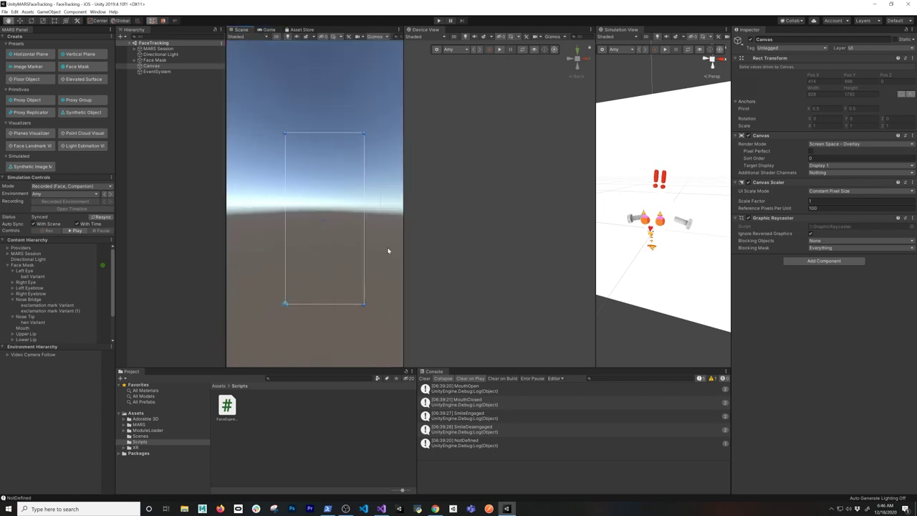
key("t")
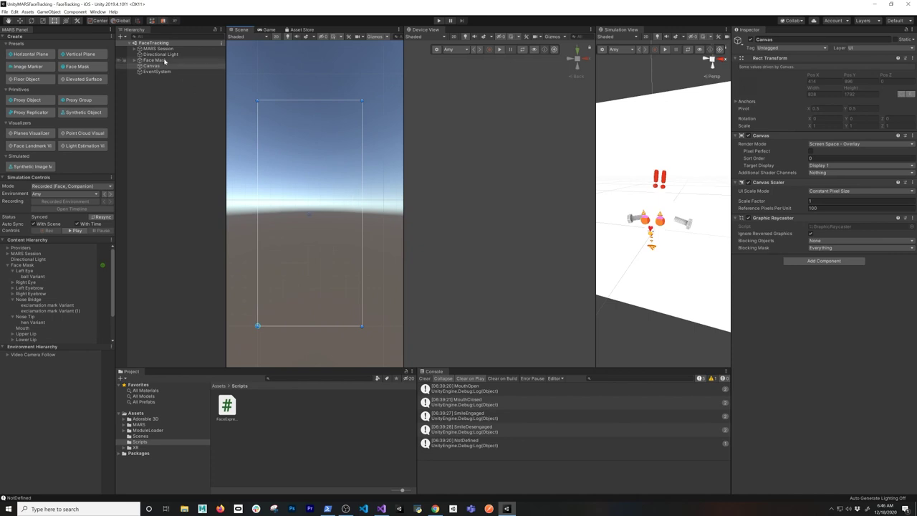
left_click(151, 65)
right_click(153, 69)
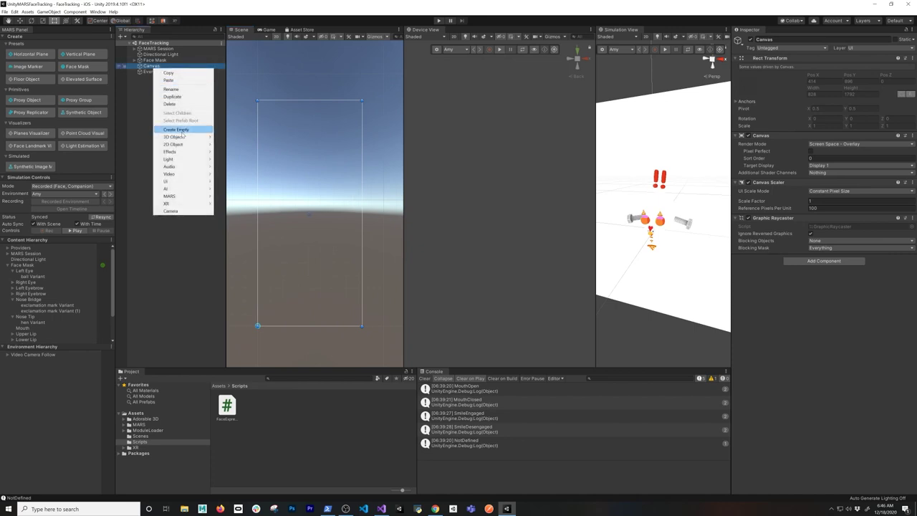
mouse_move(178, 183)
left_click(236, 189)
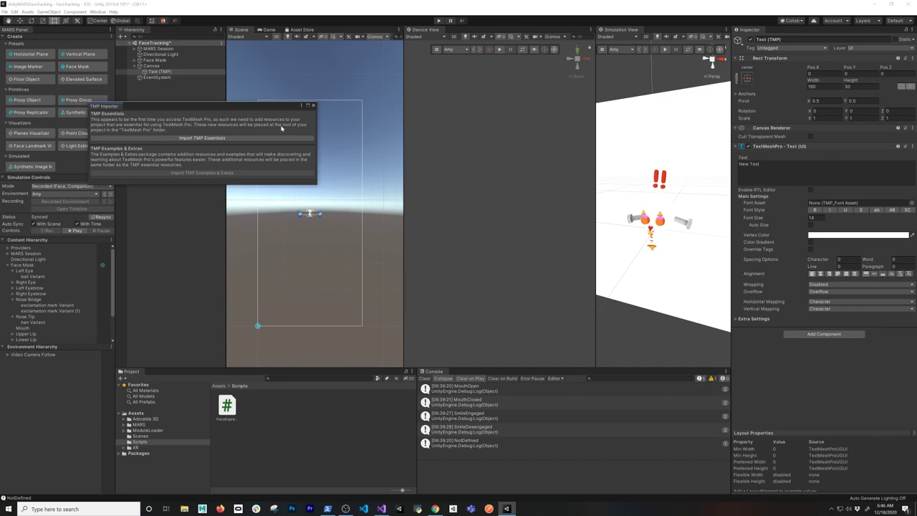
left_click(227, 137)
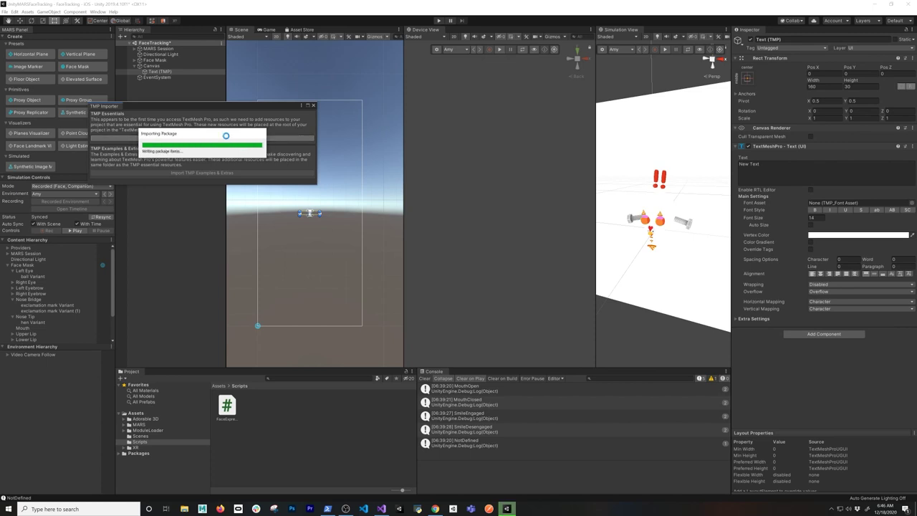
left_click(312, 106)
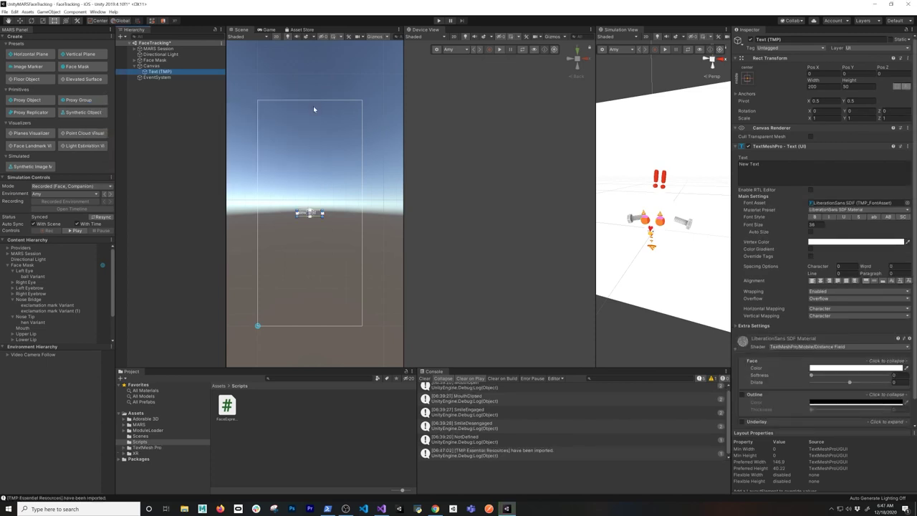
Move the text up to about Pos Y 703 and set its anchor to the canvas's top left
scroll(292, 174, "up", 2)
key("w")
left_click_drag(313, 192, 313, 90)
left_click(747, 77)
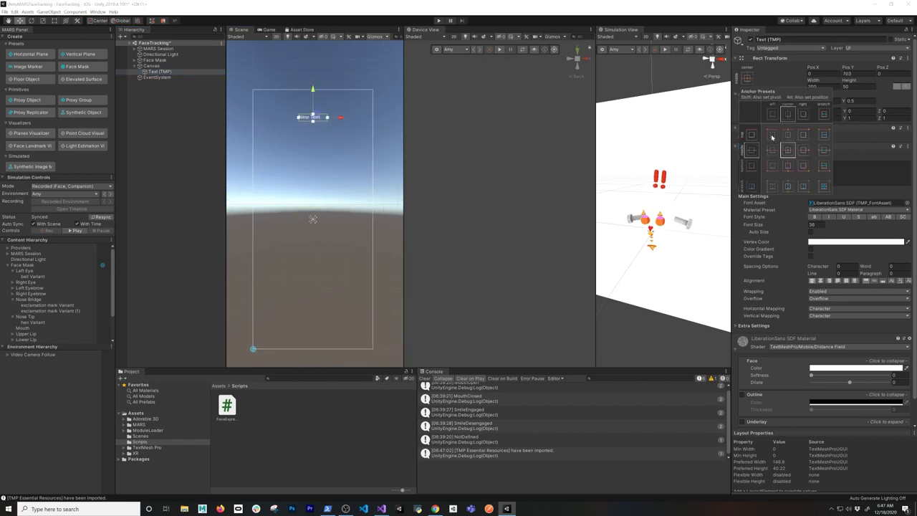
left_click(773, 136)
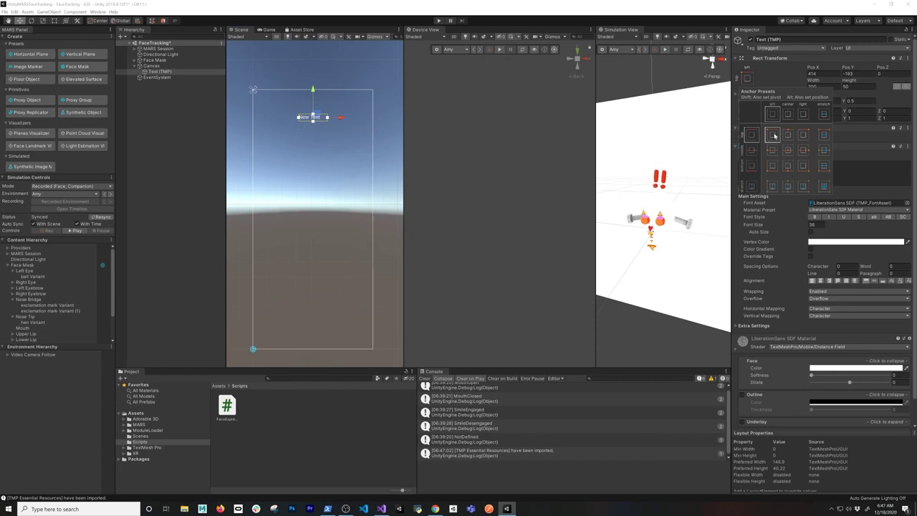
Set the text's Pos X and Pos Y to 0
left_click(820, 82)
left_click(828, 74)
type("0")
key("Tab")
type("0")
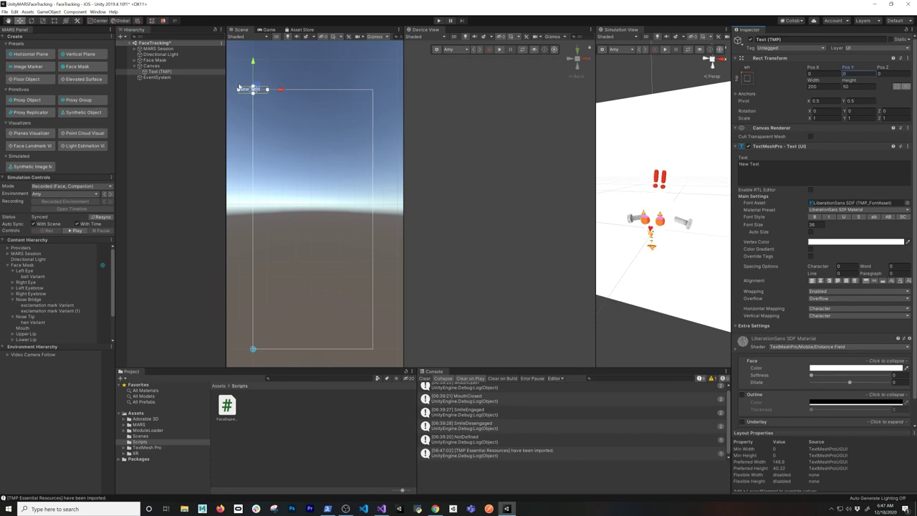
Move the text inside the canvas's upper area and enlarge its box to about 666 by 174
left_click_drag(254, 89, 279, 107)
key("e")
key("r")
key("t")
left_click_drag(291, 107, 360, 129)
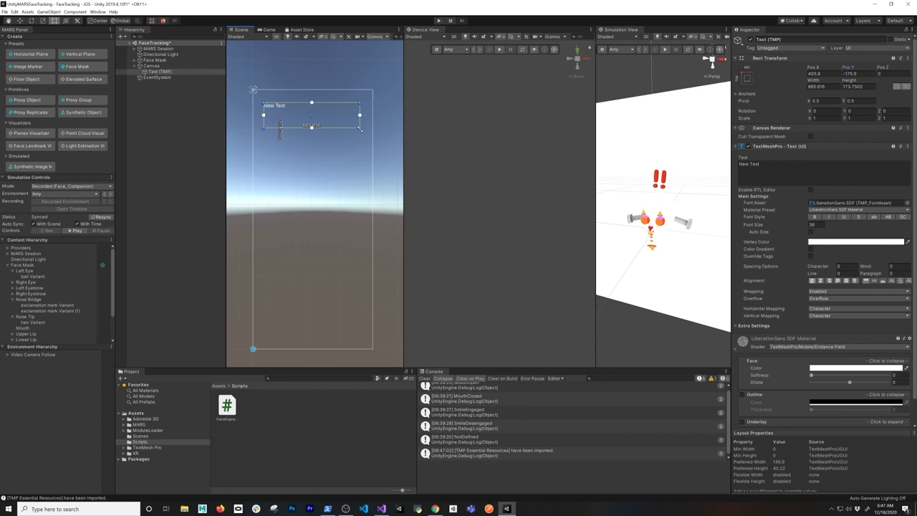
Anchor the text object to the canvas's top center and clear its "New Text" content
left_click(747, 78)
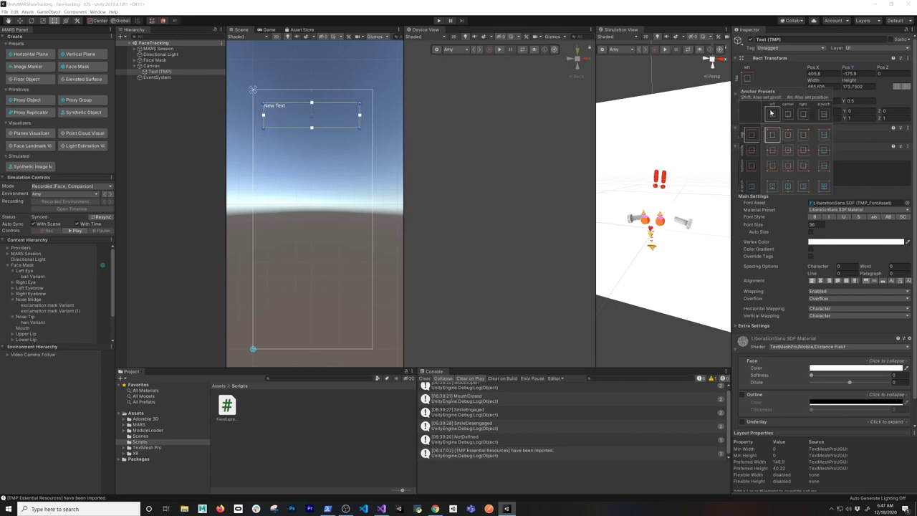
key("ctrl+s")
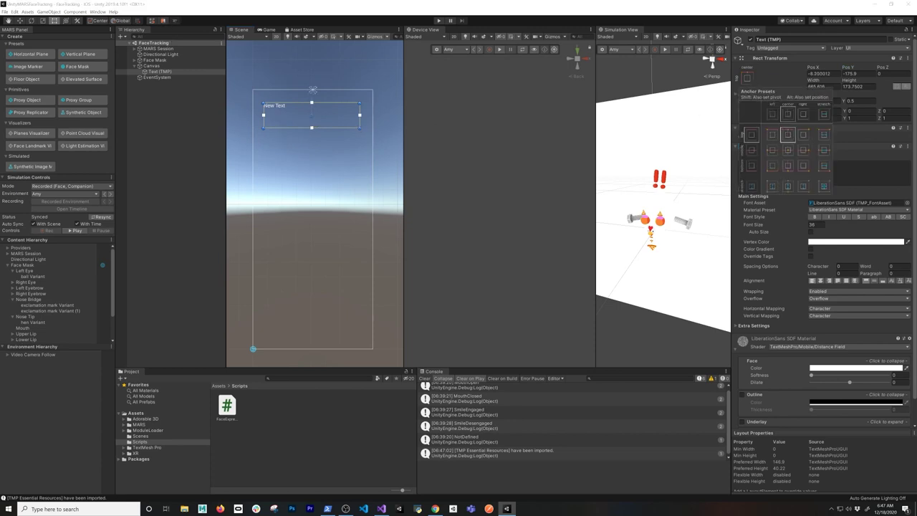
left_click(856, 170)
key("BackSpace")
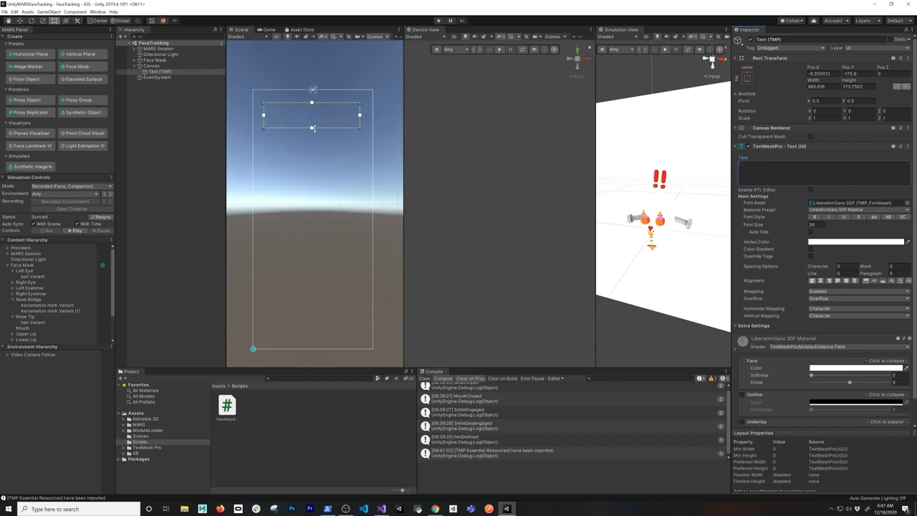
Reduce the text box height to about 104 and rename the text object ExpressionNameText
left_click_drag(323, 129, 281, 117)
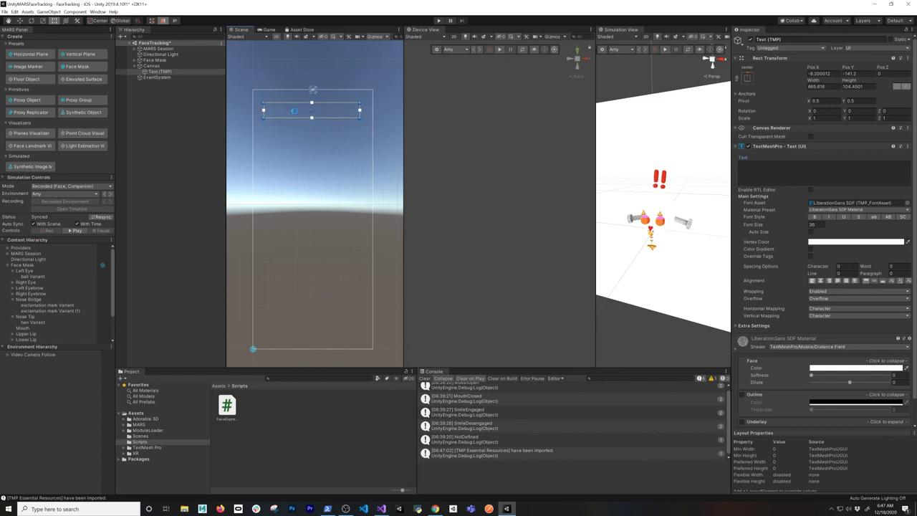
left_click(165, 73)
key("F2")
type("ExpressionNameText")
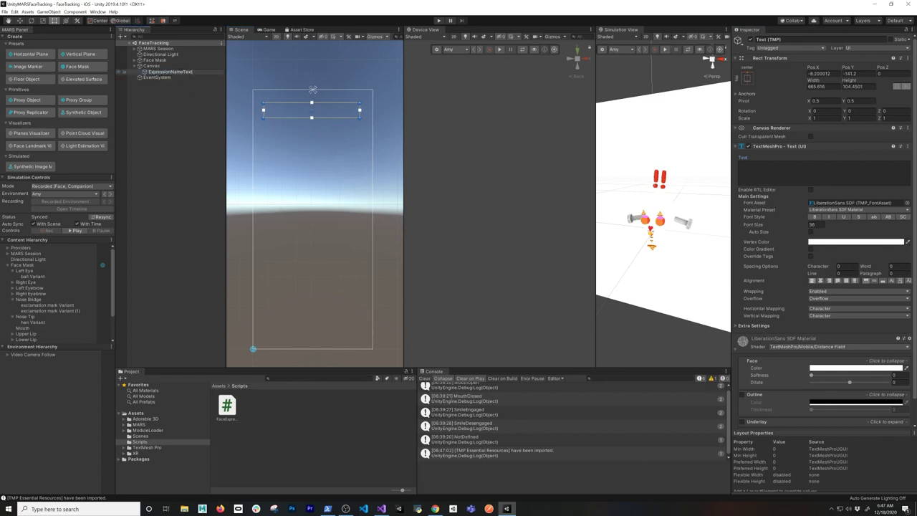
Confirm the text object's name ExpressionNameText and open its TextMeshPro component's script in Visual Studio
key("Return")
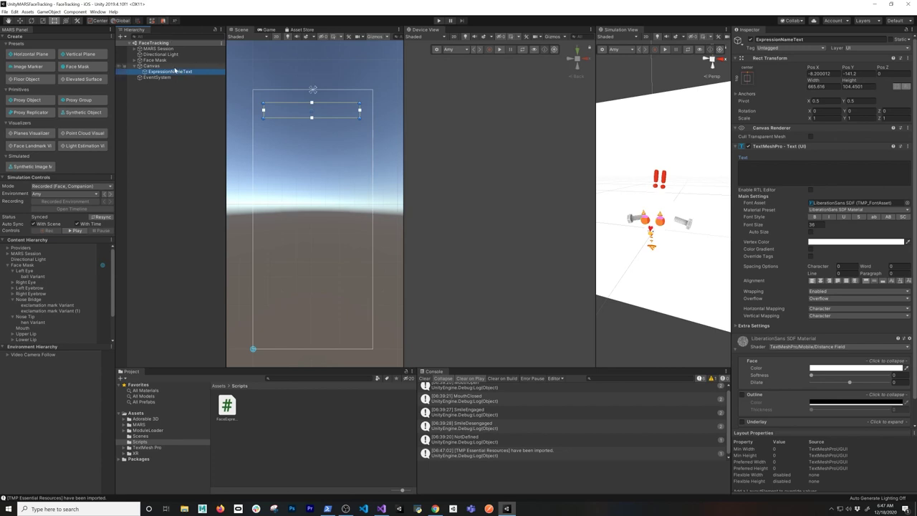
left_click(907, 146)
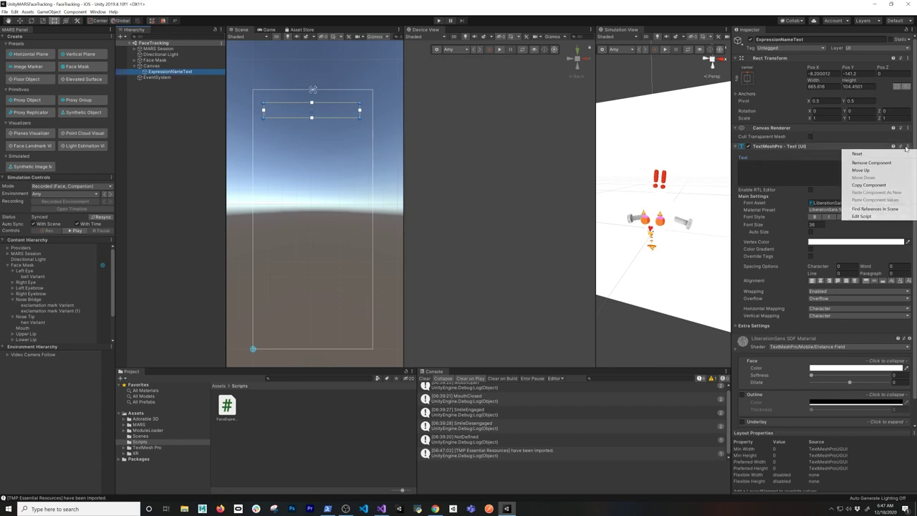
left_click(872, 216)
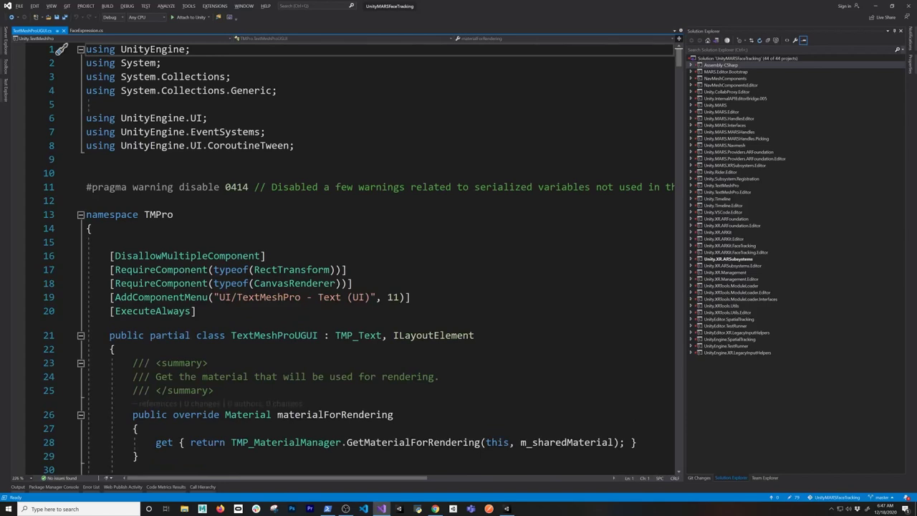
In FaceExpression.cs, declare a private TextMeshProUGUI field named faceExpressionText above the FaceExpressionType enum
left_click(82, 31)
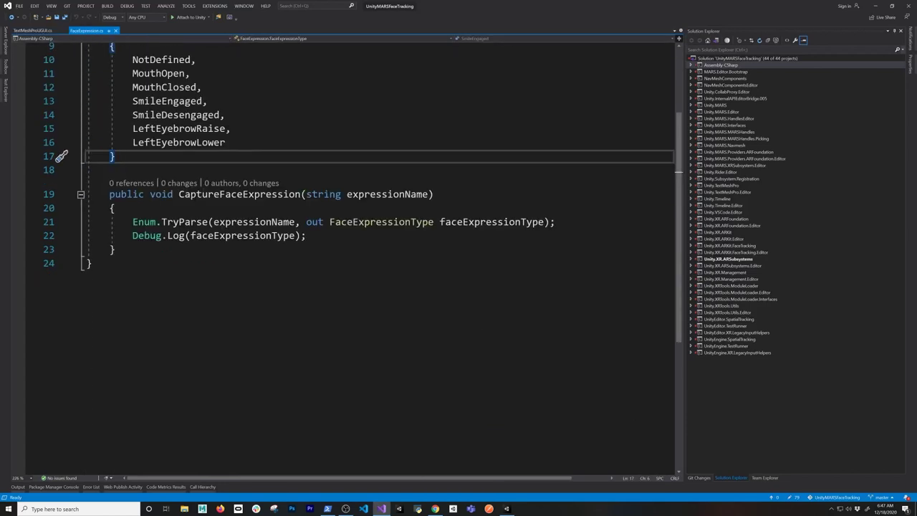
scroll(358, 215, "up", 3)
left_click(172, 142)
key("Return")
type("private TextMeshProUGUI")
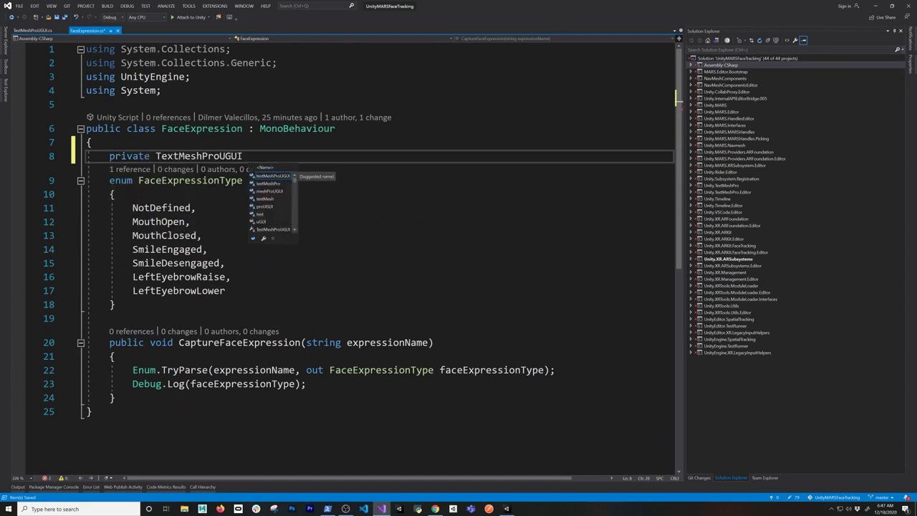
key("Tab")
key("BackSpace")
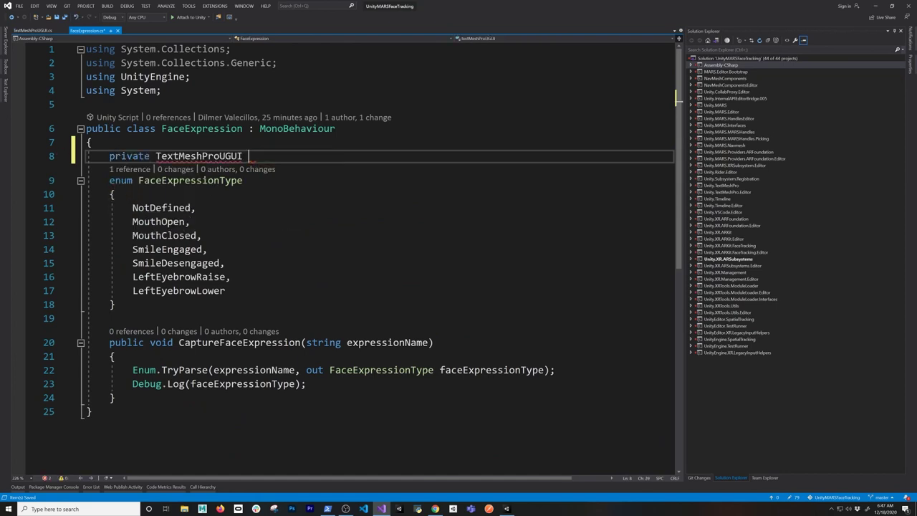
type("fa")
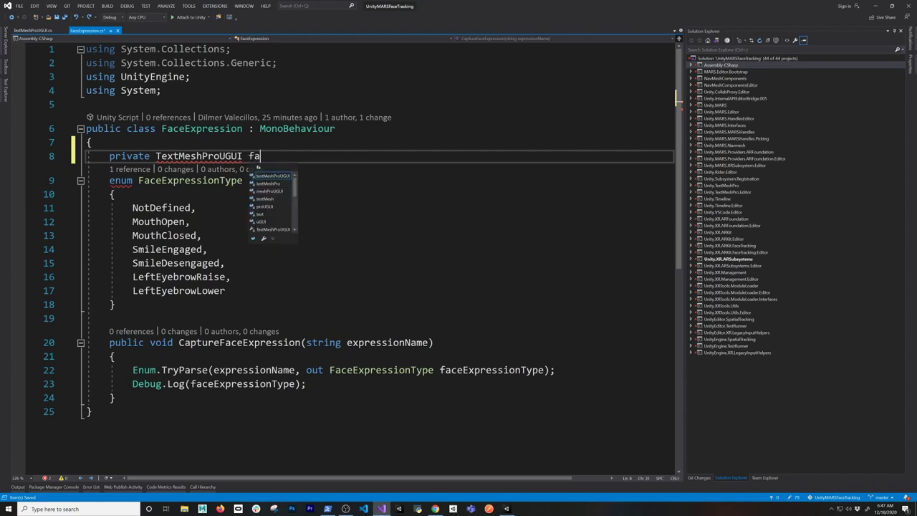
type("ceExp")
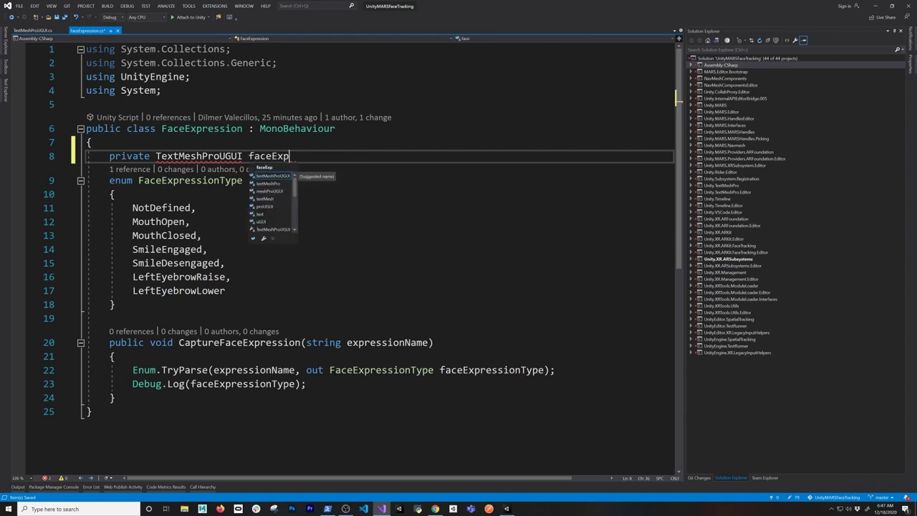
type("ressionText;")
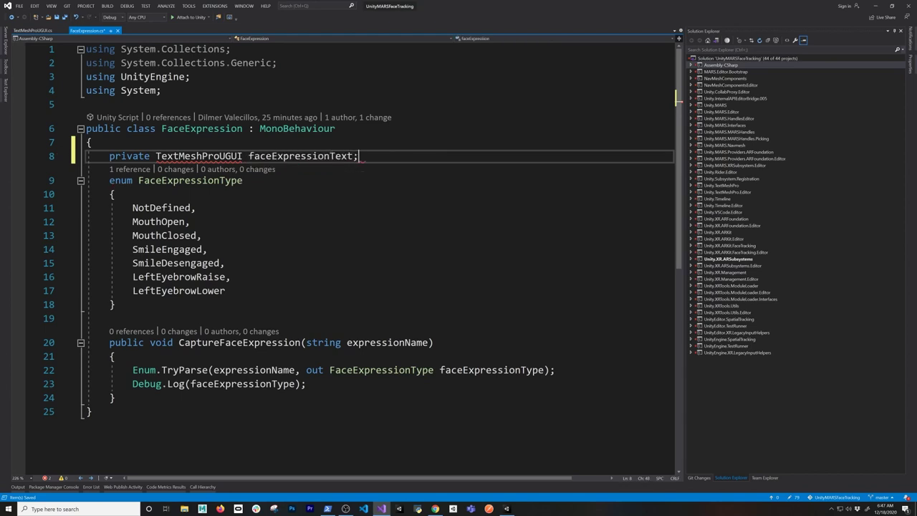
key("Return")
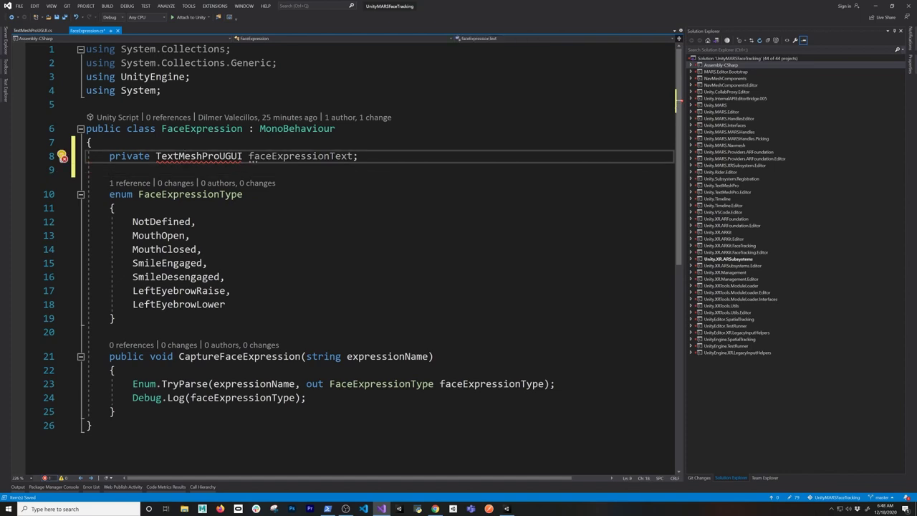
Import the TMPro namespace for the new field, and remove and sort the script's using directives
key("ctrl+period")
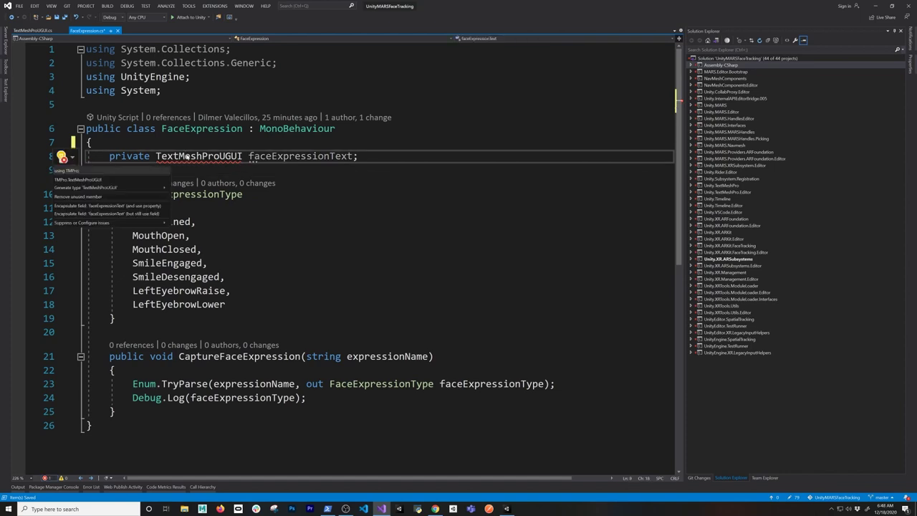
key("Return")
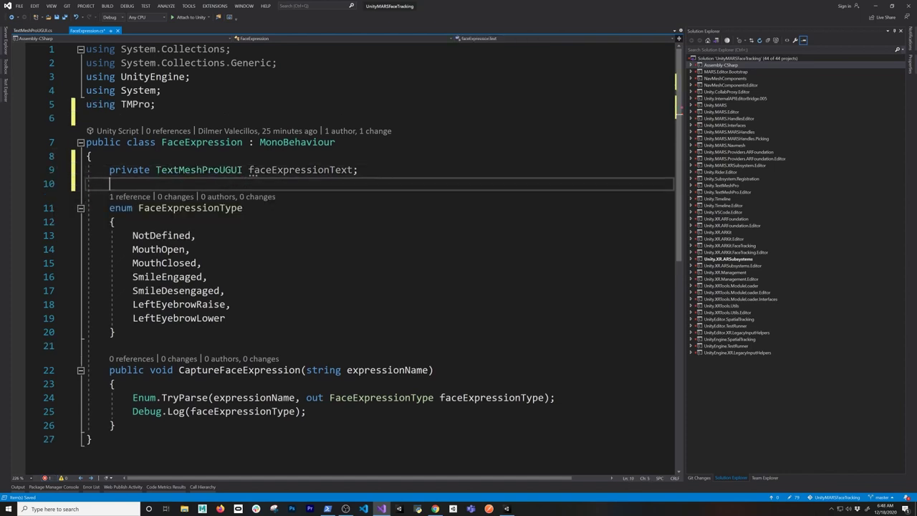
right_click(165, 77)
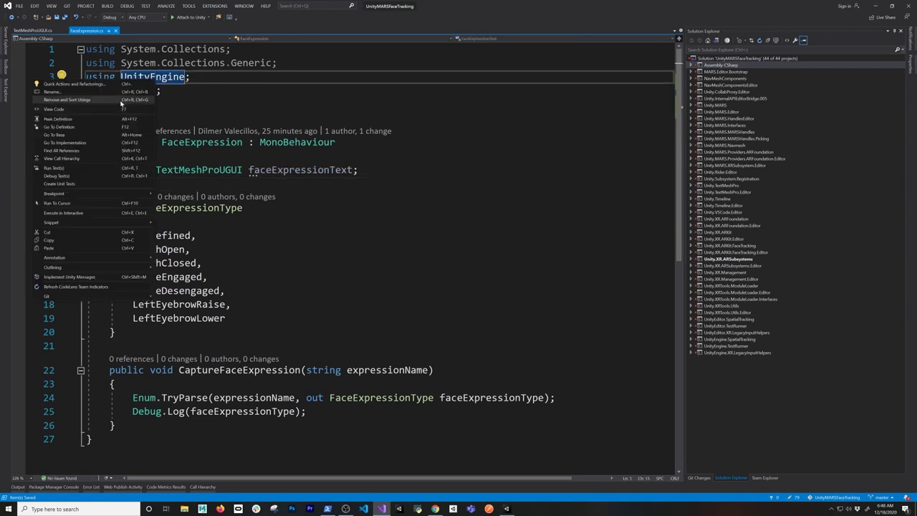
left_click(68, 99)
key("Down")
key("Down")
key("Down")
key("Down")
key("Down")
key("Down")
key("Down")
key("Down")
key("Down")
Below the Debug.Log line in CaptureFaceExpression, assign the string "Detected -> " to faceExpressionText.text
double_click(295, 142)
key("ctrl+c")
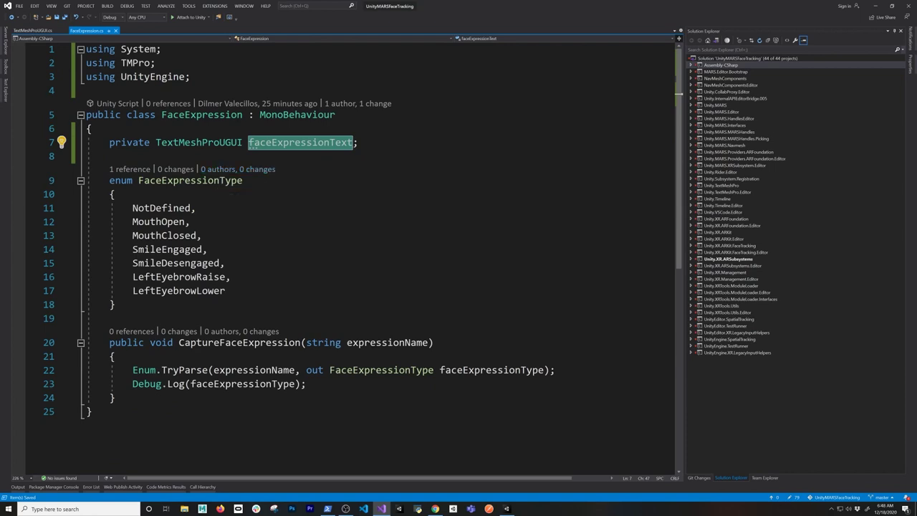
left_click(306, 384)
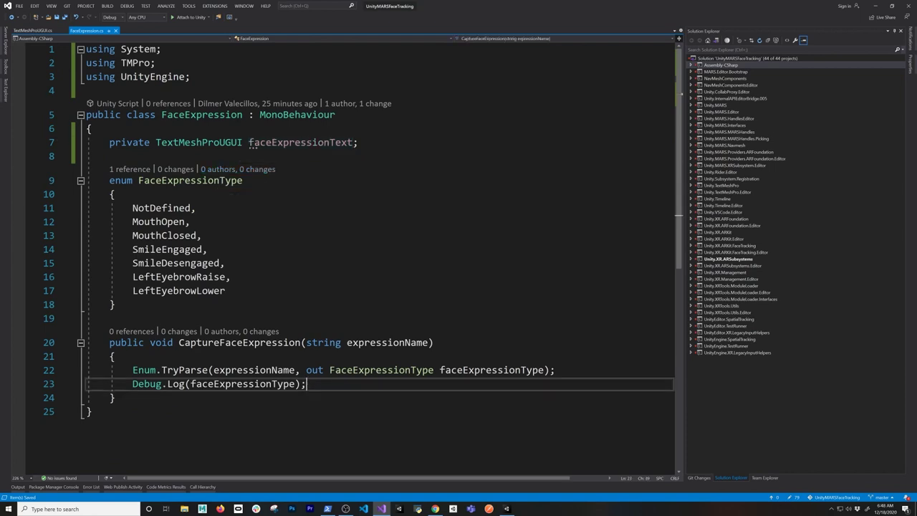
key("Return")
key("Return")
key("ctrl+v")
type(".te")
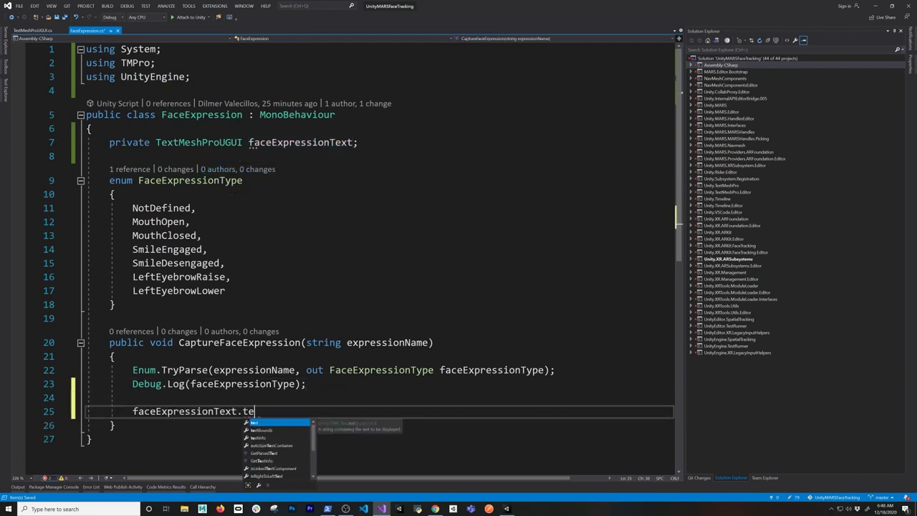
type("xt = \"Detected")
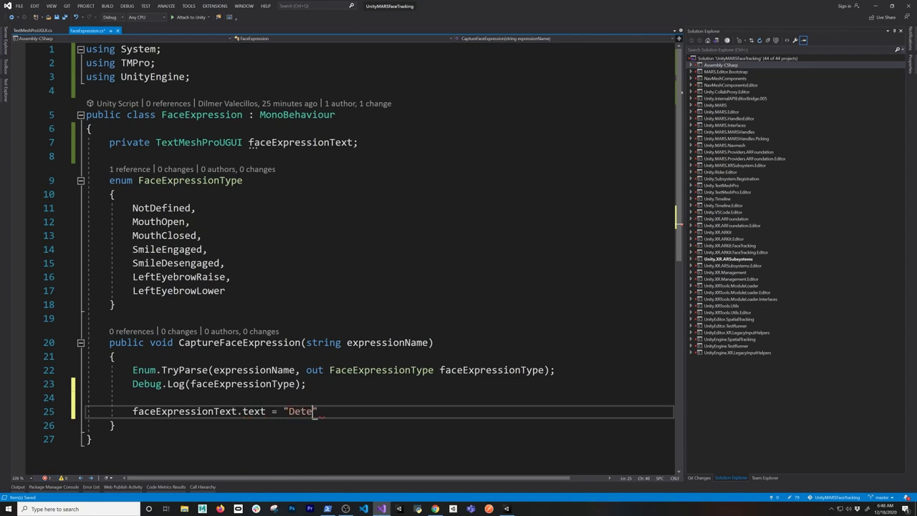
type(" -> ")
type("face")
key("BackSpace")
key("BackSpace")
key("BackSpace")
key("BackSpace")
Make the assigned string interpolated, append {faceExpressionType} after "Detected -> ", and end the statement with a semicolon
key("ctrl+Left")
key("ctrl+Left")
key("ctrl+Left")
type("$")
key("End")
type("{face")
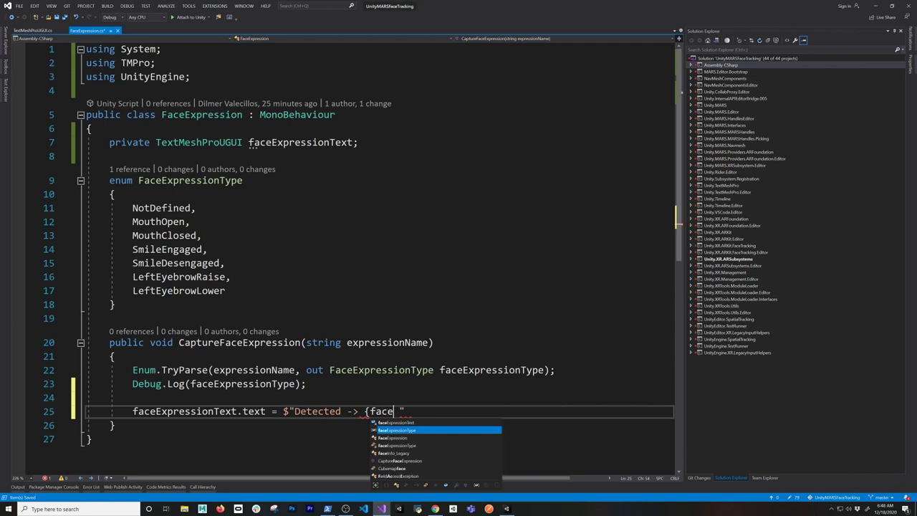
key("Tab")
type("}")
key("Delete")
key("End")
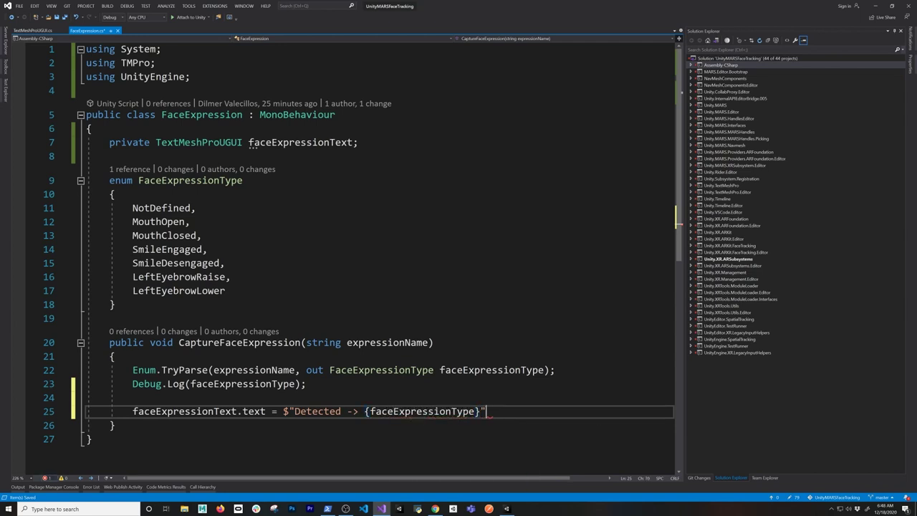
type(";")
key("Up")
key("Up")
Check the Face Mask's Face Expression component in Unity, and add [SerializeField] above faceExpressionText in the script
key("alt+Tab")
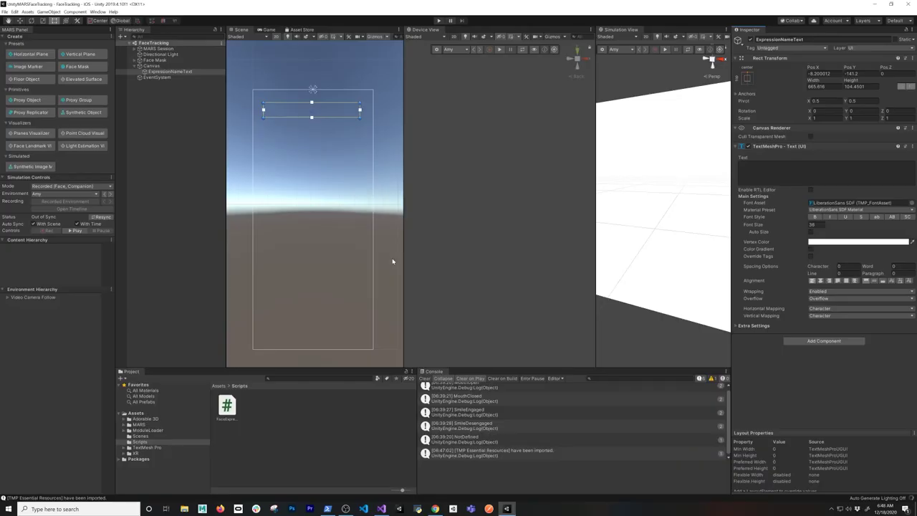
left_click(157, 60)
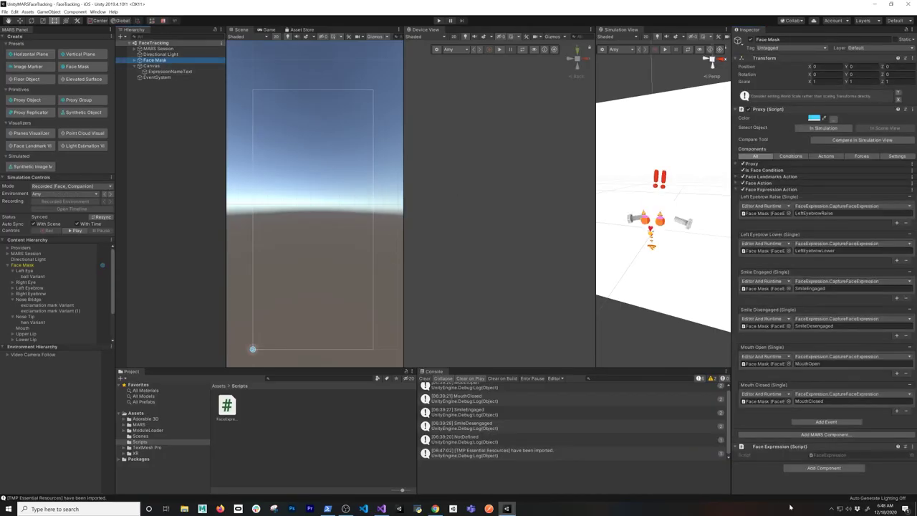
key("alt+Tab")
left_click(93, 128)
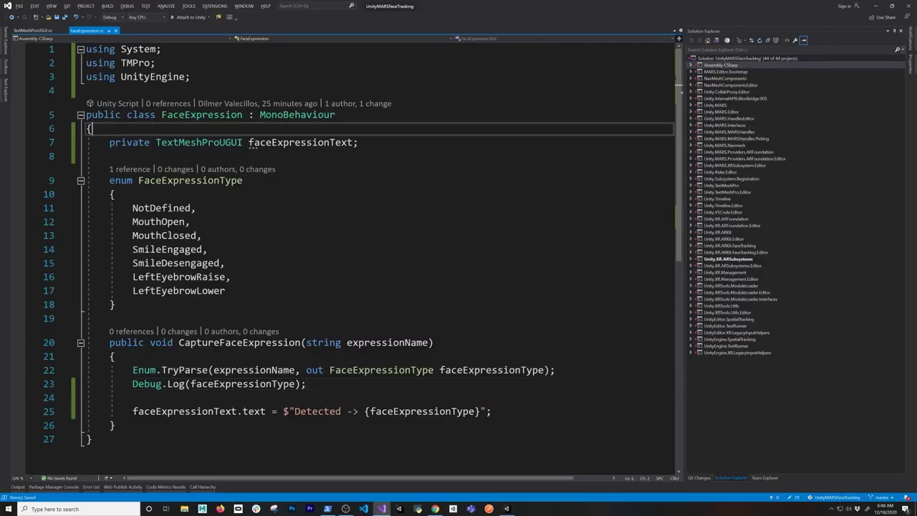
key("Return")
type("[SerializeField")
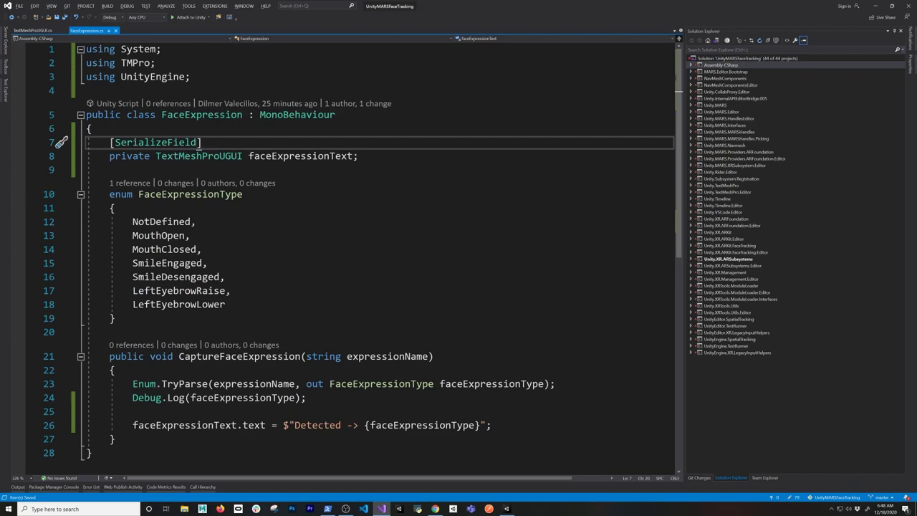
key("Down")
key("Down")
Back in Unity, assign ExpressionNameText to the Face Mask's Face Expression Text field and save the scene
key("alt+Tab")
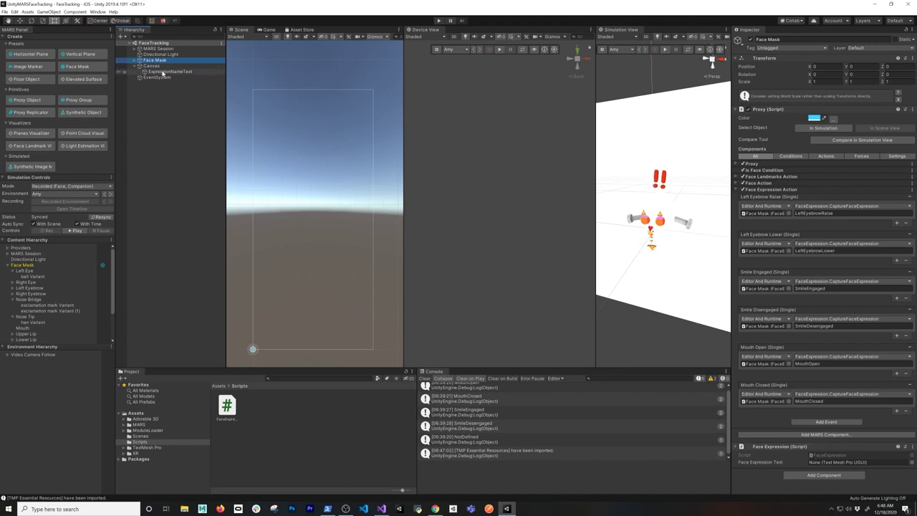
left_click_drag(676, 317, 843, 462)
key("ctrl+s")
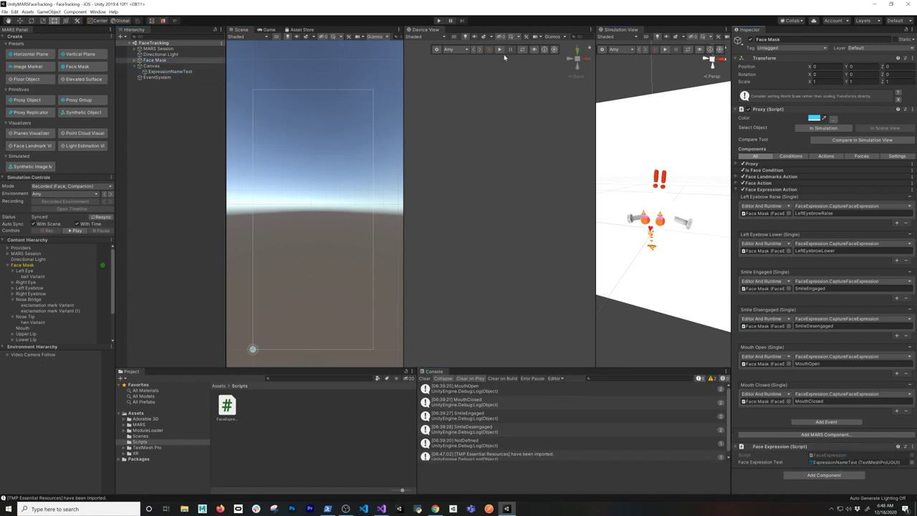
Preview the canvas in the Game view, and add a Raw Image as a child of ExpressionNameText in the Scene view
left_click(269, 30)
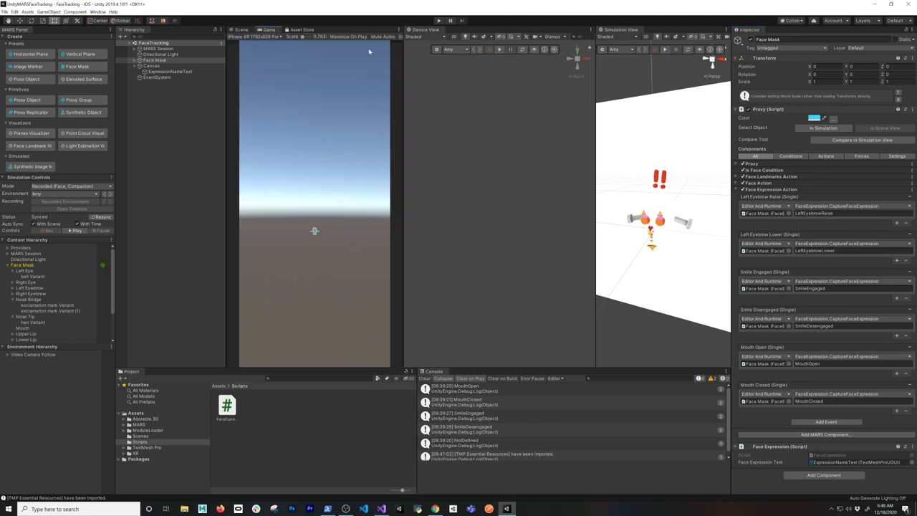
left_click(170, 71)
left_click(151, 66)
left_click(241, 30)
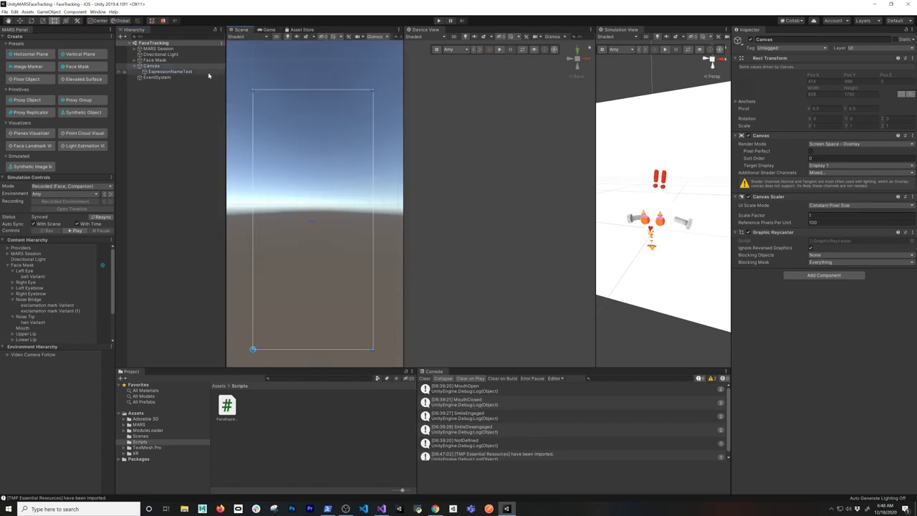
left_click(169, 71)
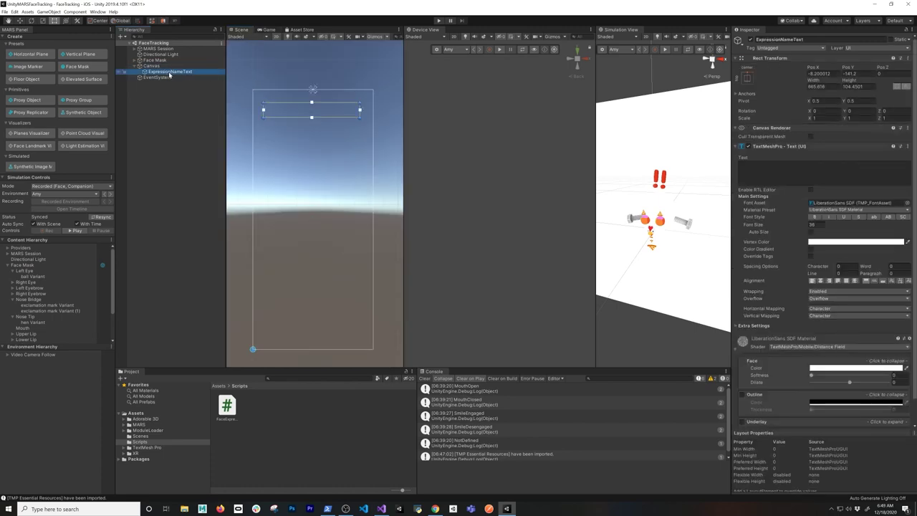
right_click(169, 74)
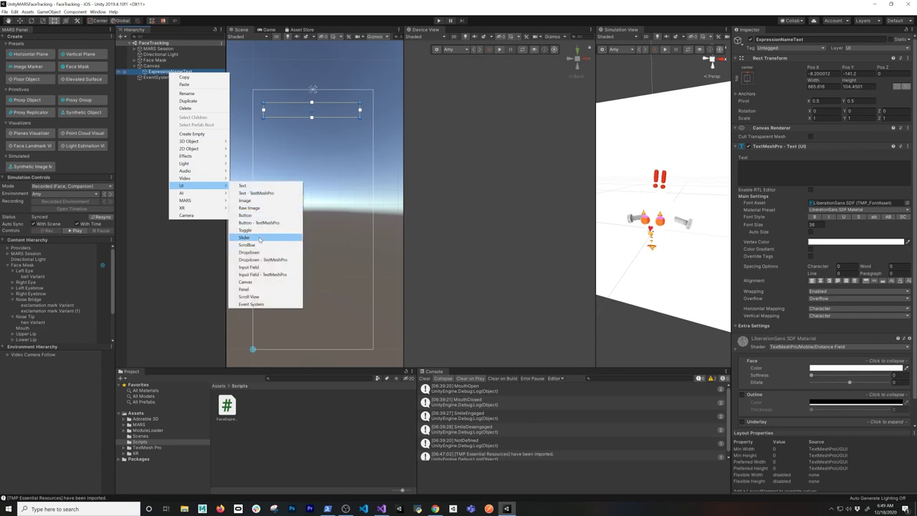
left_click(261, 208)
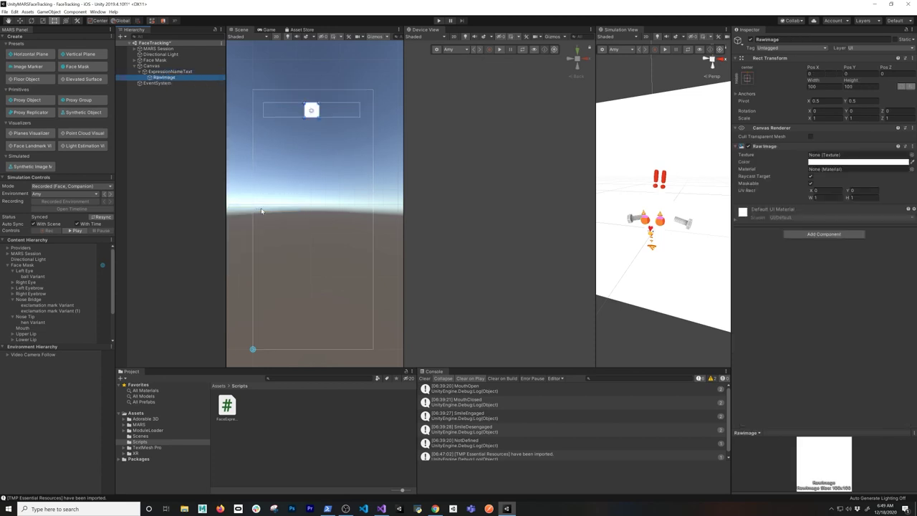
Set the Raw Image's color to black (000000)
left_click(842, 162)
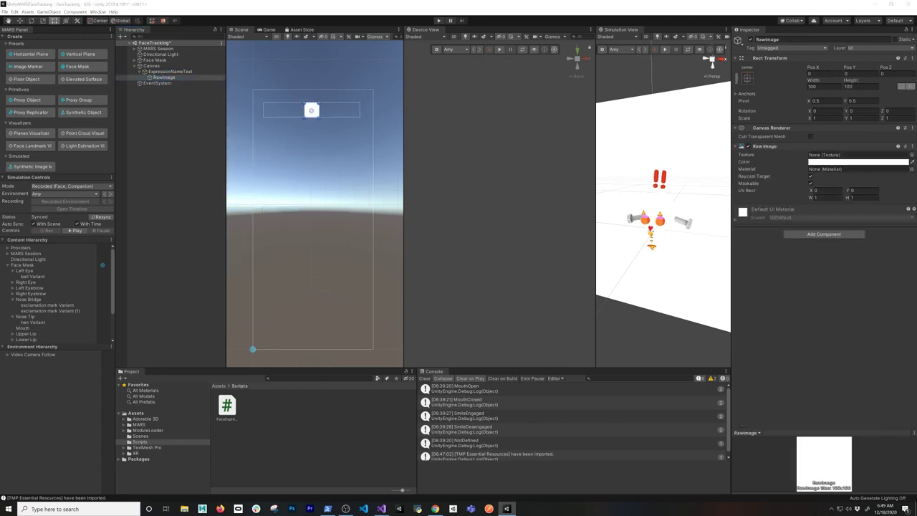
left_click_drag(720, 109, 539, 109)
left_click_drag(540, 179, 524, 188)
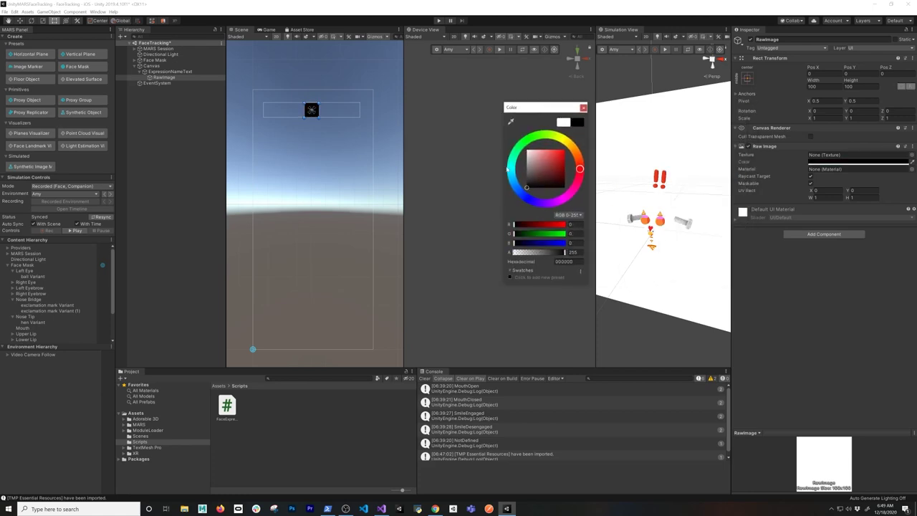
left_click(583, 108)
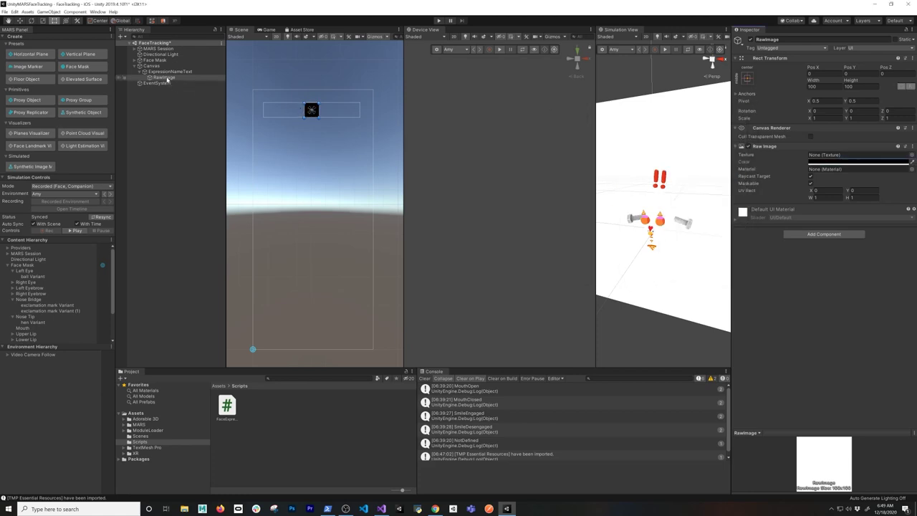
Move the Raw Image directly under the Canvas, above ExpressionNameText in the hierarchy, and rename it ExpressionPanel
left_click_drag(169, 71, 169, 70)
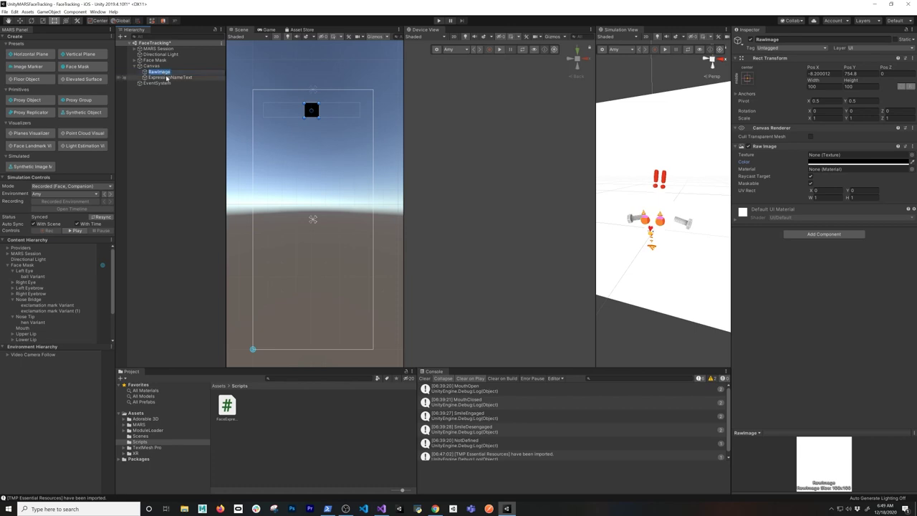
type("Panel")
type("nel")
key("Return")
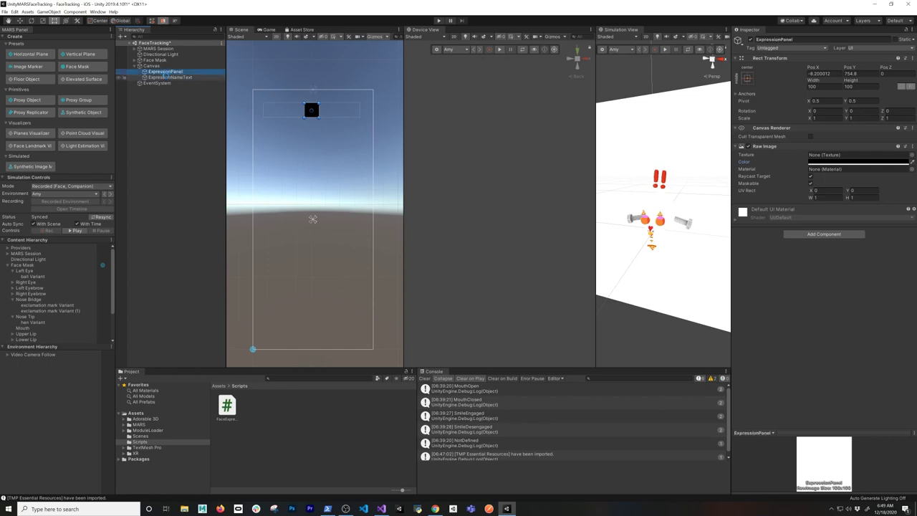
Nest ExpressionNameText under ExpressionPanel, stretch the panel across the text area and set its width to 650
left_click_drag(177, 78, 177, 72)
left_click(176, 72)
left_click_drag(315, 107, 263, 115)
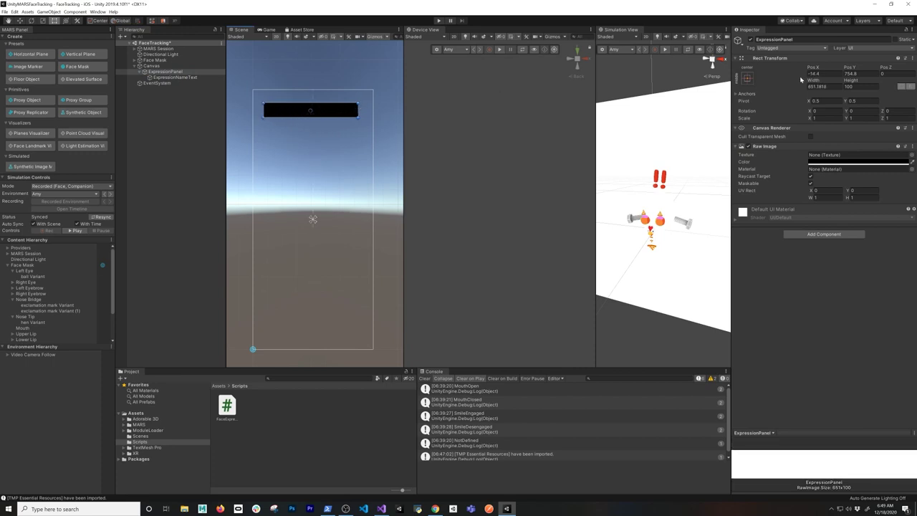
left_click(824, 86)
type("650")
key("Tab")
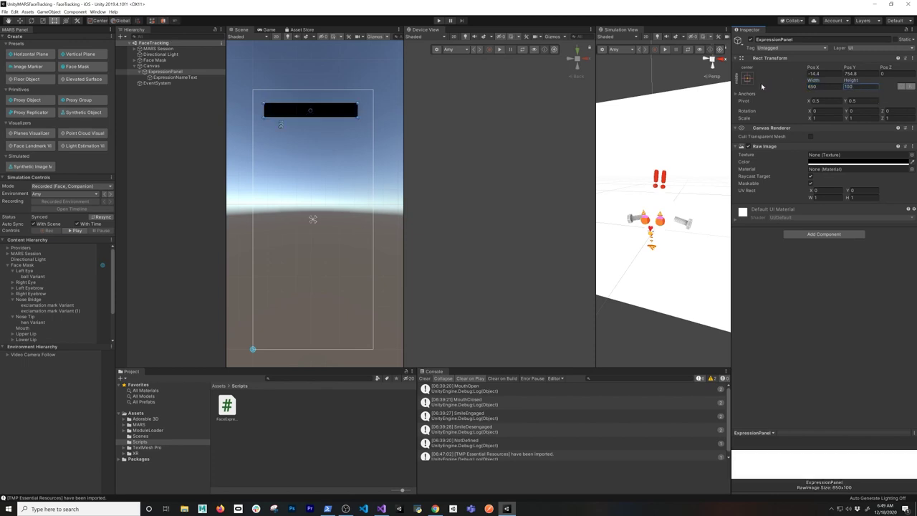
Anchor ExpressionPanel to the top center of the canvas
left_click(747, 77)
left_click(791, 137)
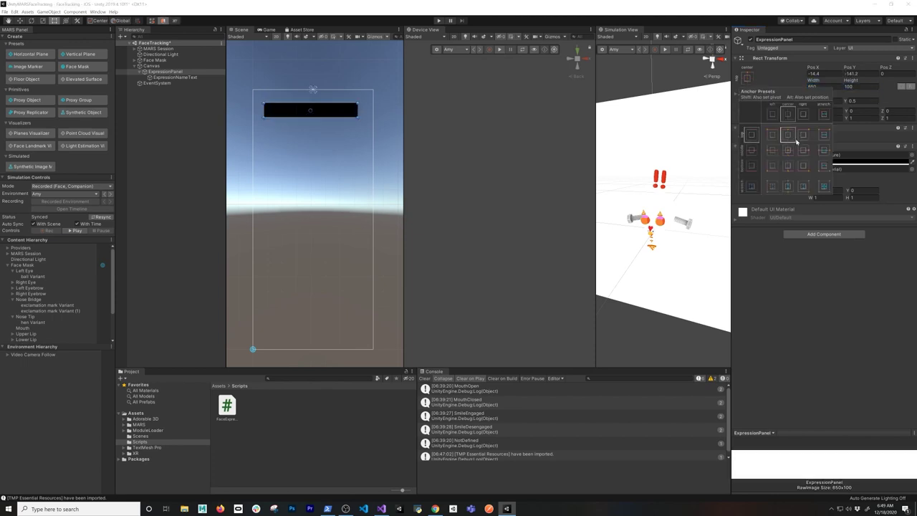
left_click(795, 364)
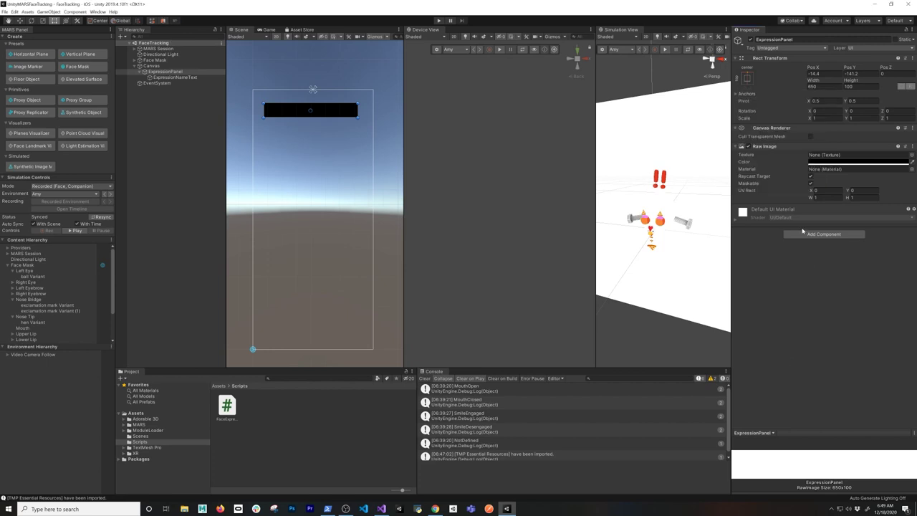
Make ExpressionPanel semi-transparent by lowering its Raw Image color's alpha to 47
left_click(824, 163)
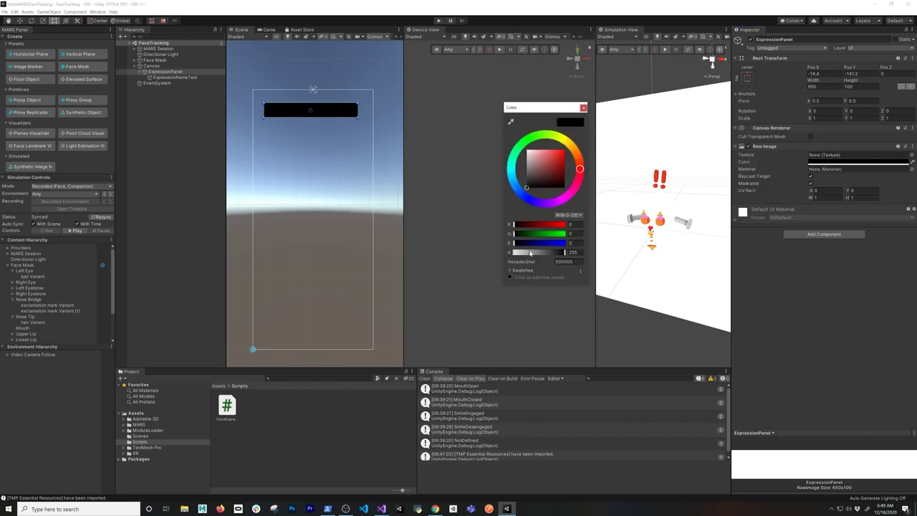
left_click_drag(514, 255, 520, 256)
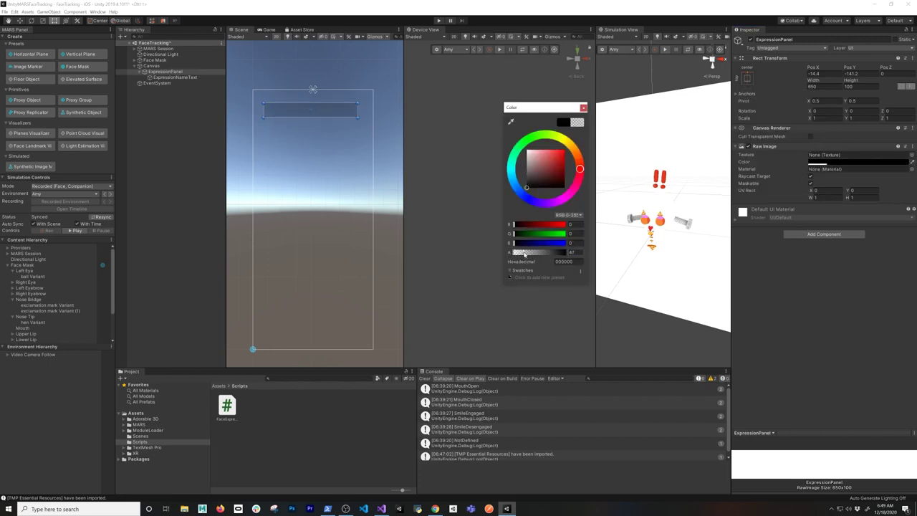
left_click(583, 107)
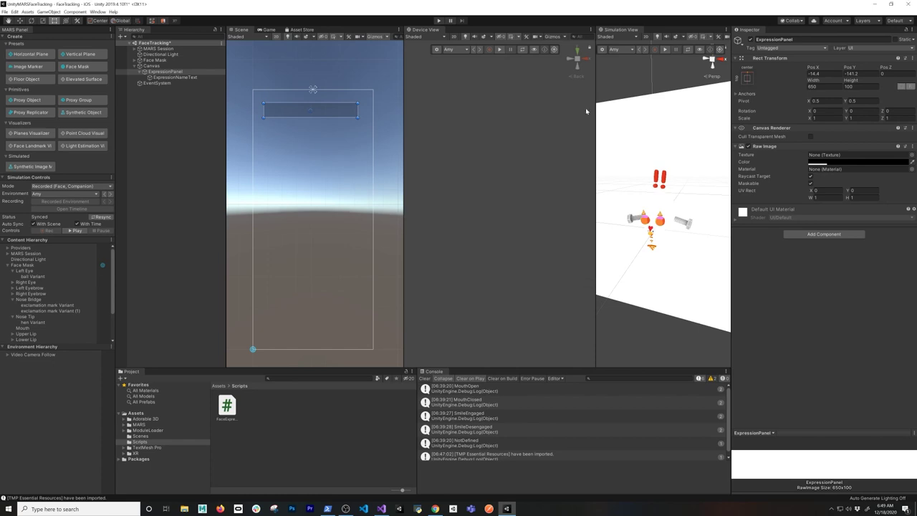
Anchor ExpressionNameText to the middle center of the panel, set its Pos Y to 0 and save the scene
left_click(179, 76)
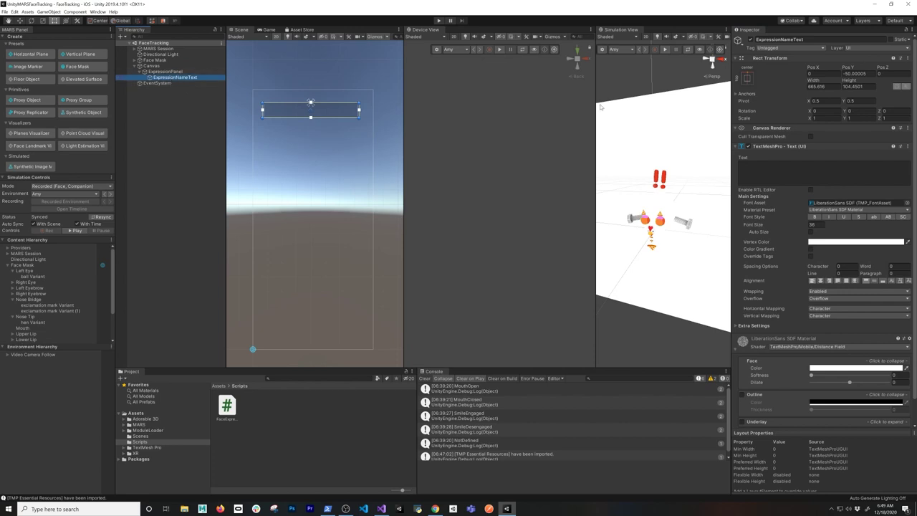
left_click(746, 75)
left_click(822, 186)
left_click(785, 148)
left_click(787, 81)
left_click(857, 73)
type("0")
key("ctrl+s")
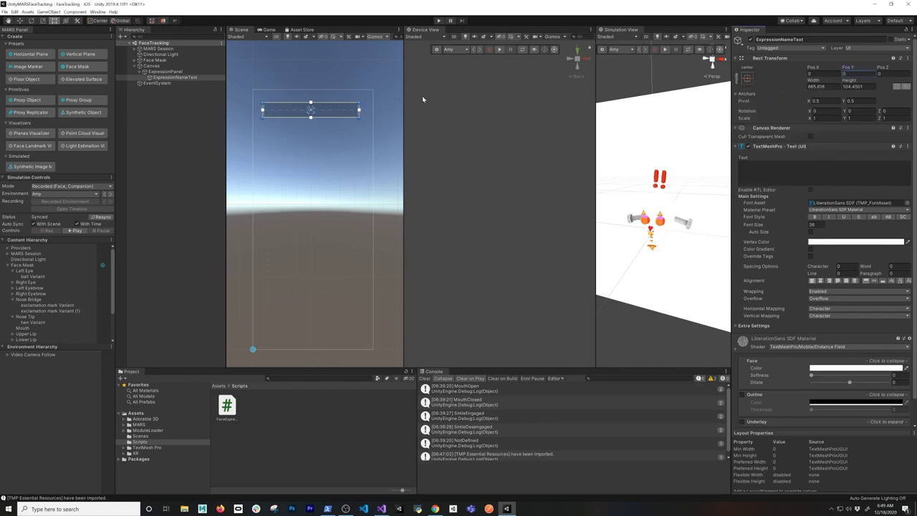
left_click_drag(360, 114, 358, 113)
With Face Mask selected, play the recorded face simulation in the Device View and clear the console
left_click(175, 73)
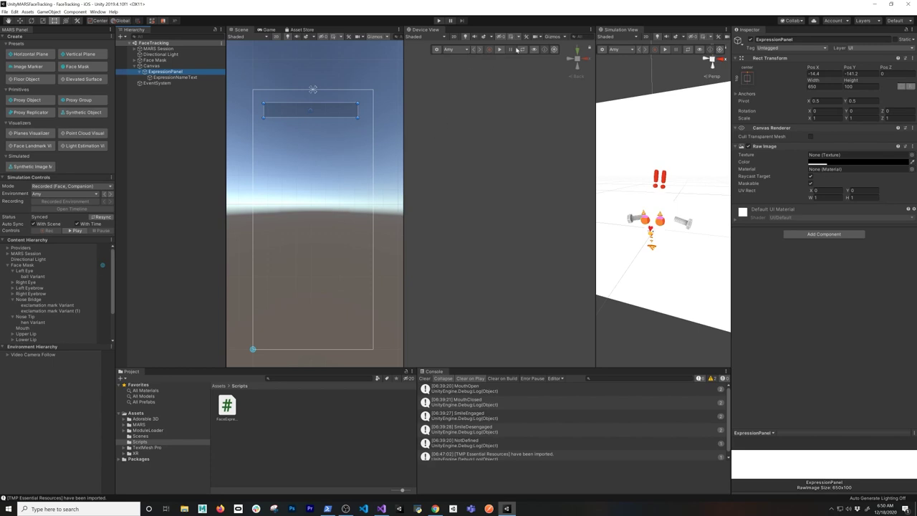
left_click(154, 60)
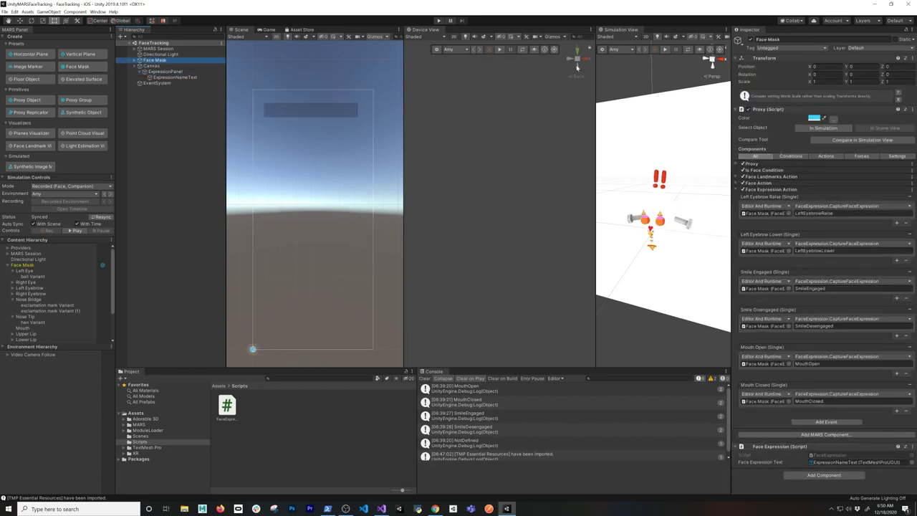
left_click(501, 50)
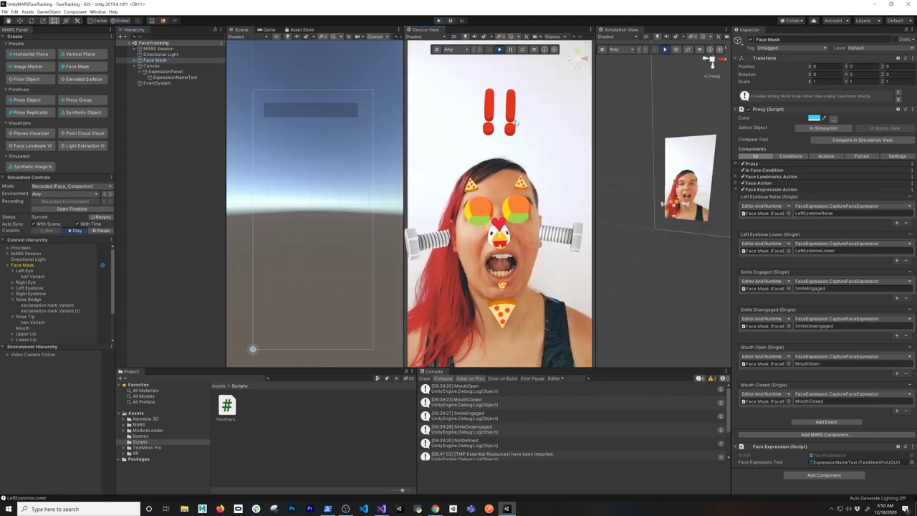
left_click(424, 379)
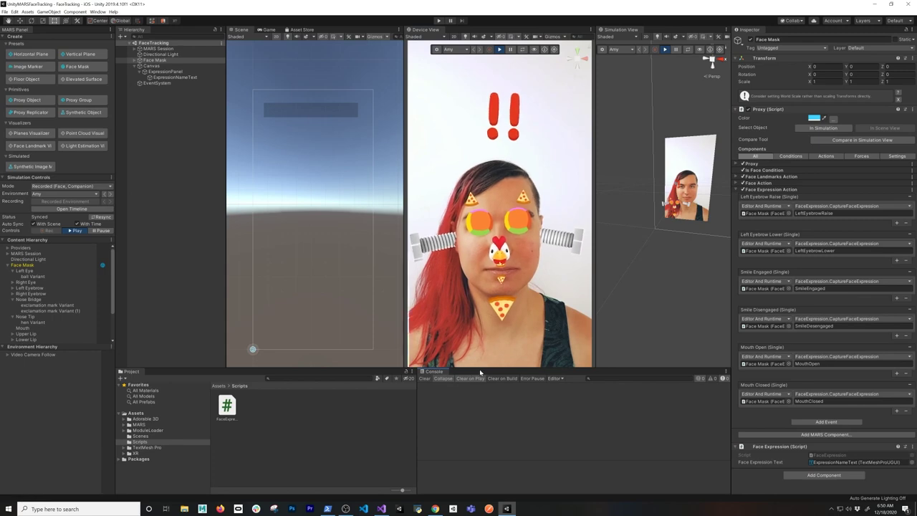
Compare the FaceExpression script's faceExpressionText assignment with the canvas in Unity's Game view, and stop the simulation
double_click(228, 409)
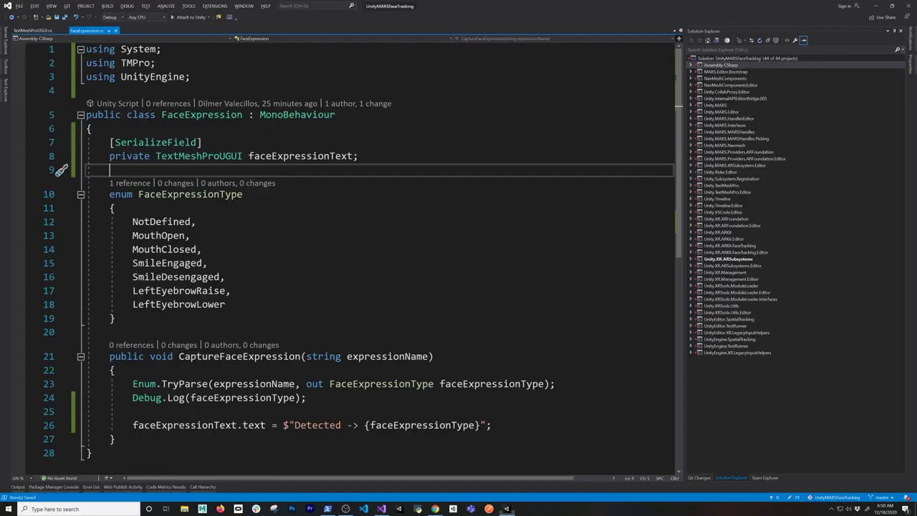
left_click(230, 424)
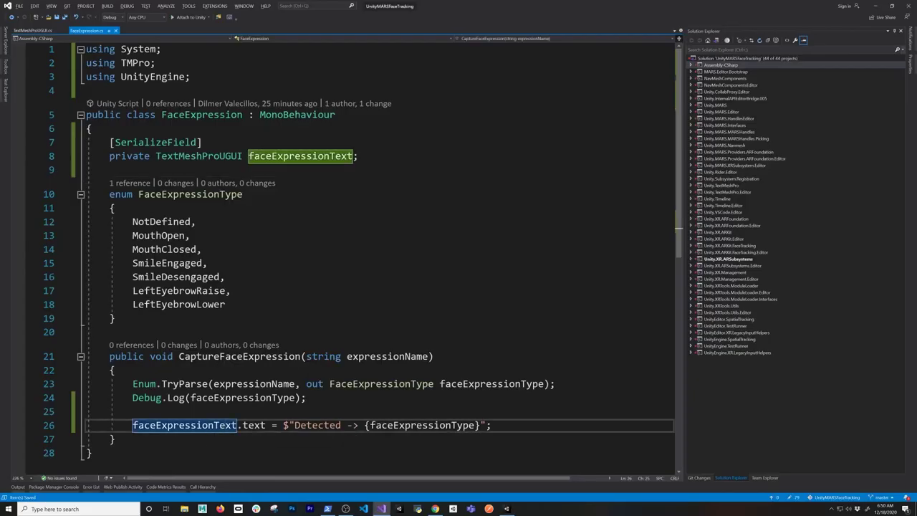
key("alt+Tab")
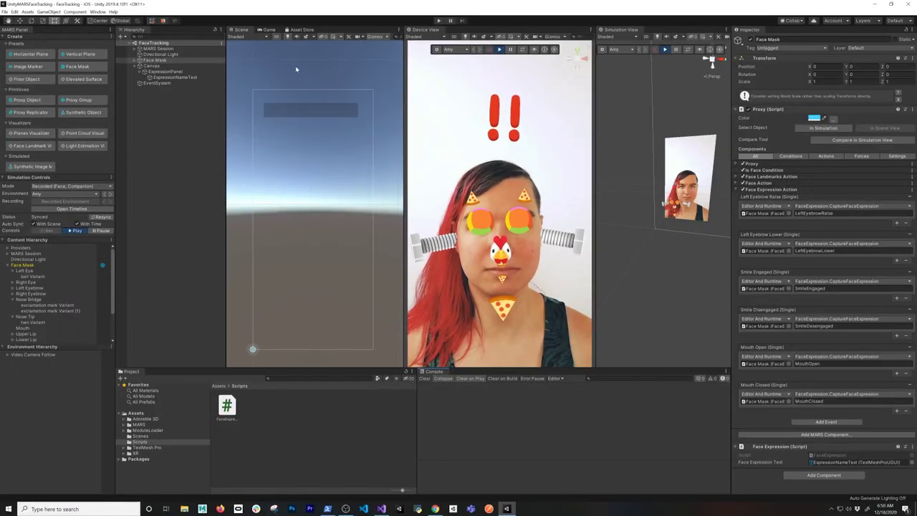
left_click(269, 29)
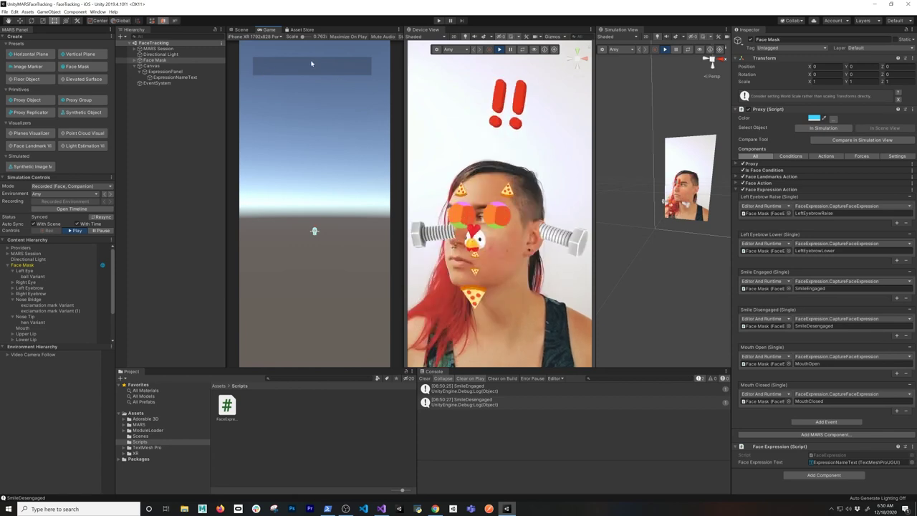
key("alt+Tab")
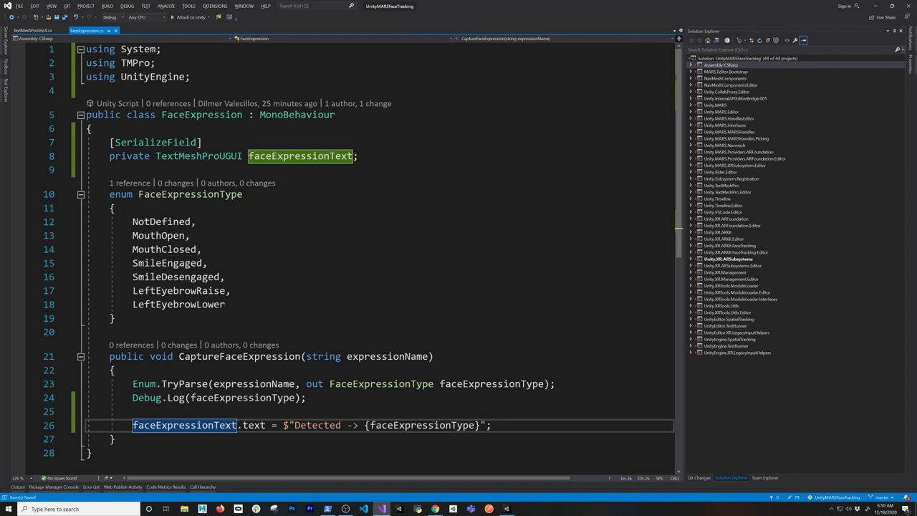
key("Up")
key("Up")
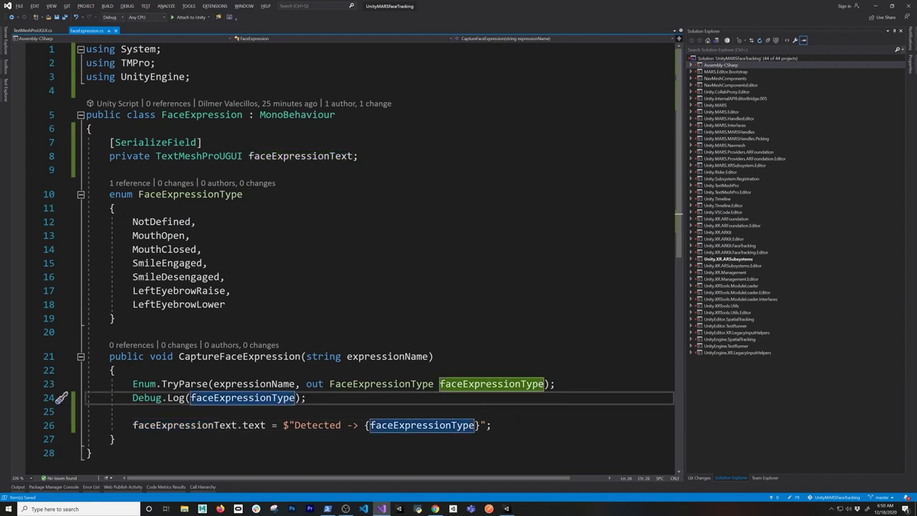
left_click_drag(132, 425, 283, 424)
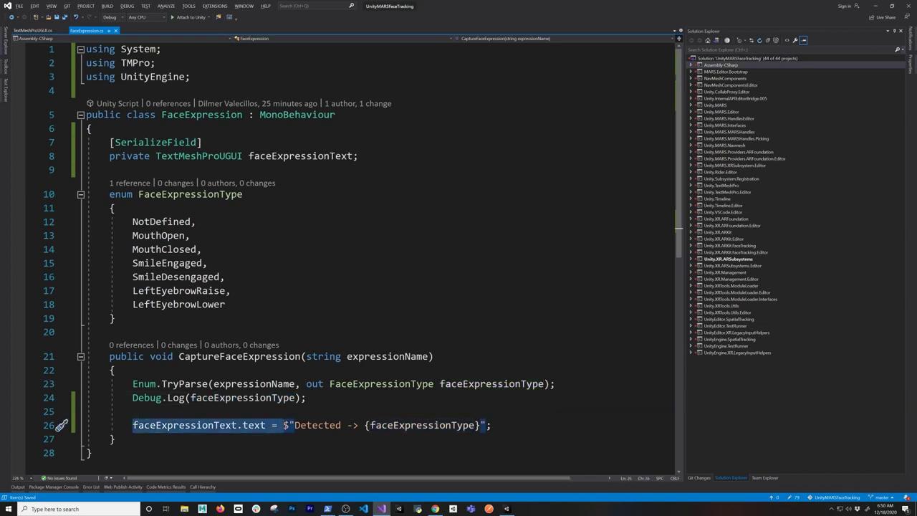
key("Up")
key("Up")
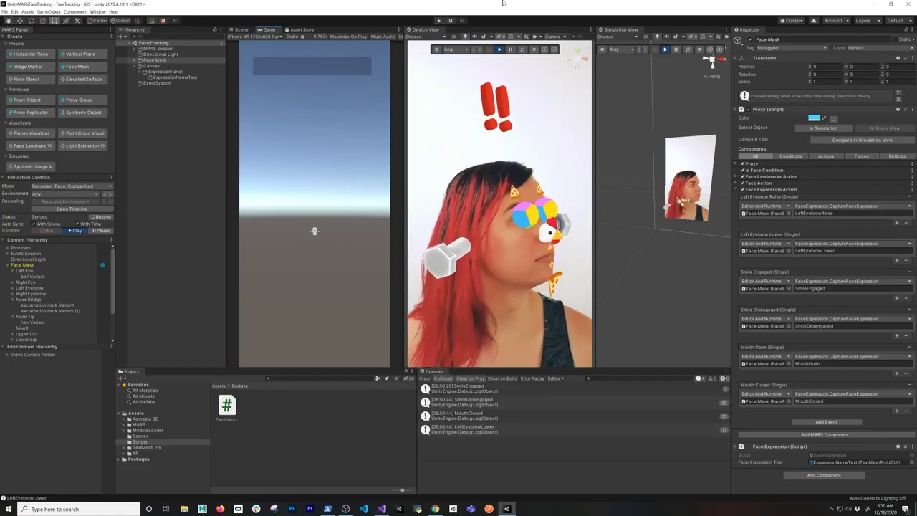
left_click(499, 50)
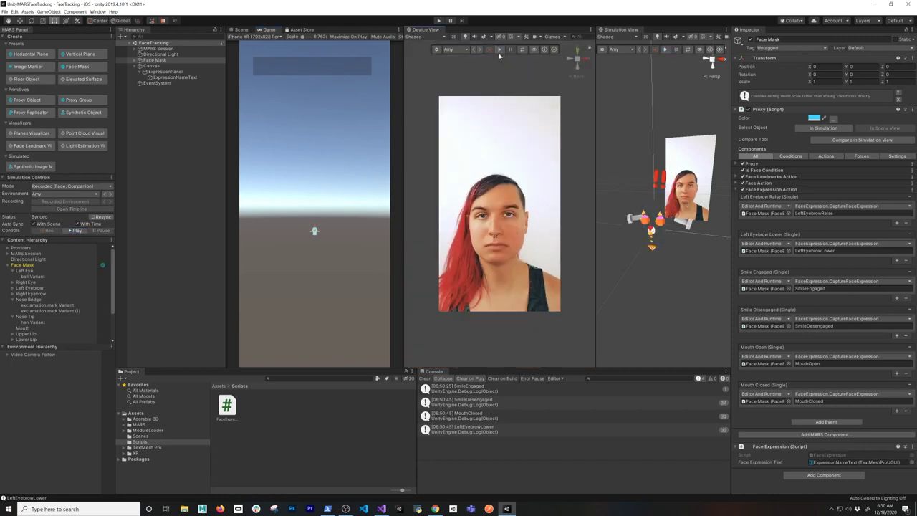
Examine the ball Variant objects under Face Mask's Left Eye and Right Eye, framing the left one in the Scene view
left_click(136, 60)
left_click(162, 72)
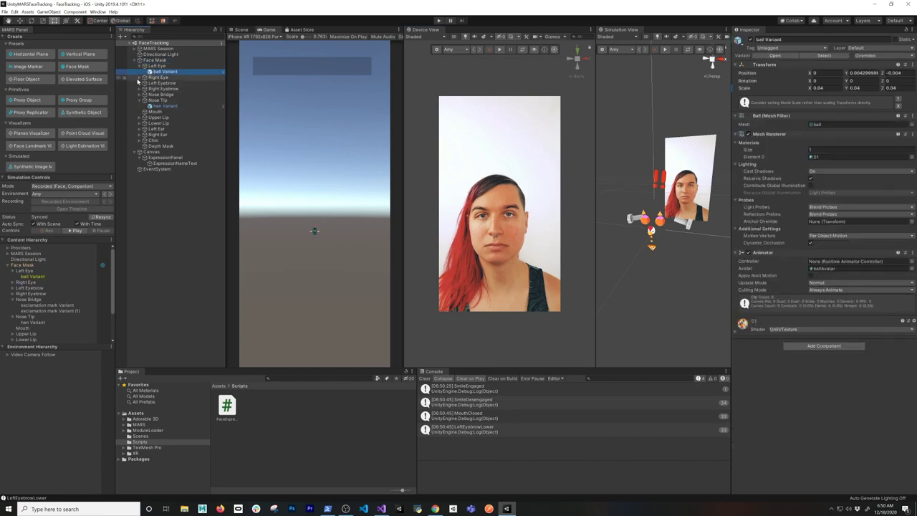
left_click(139, 77)
left_click(155, 83)
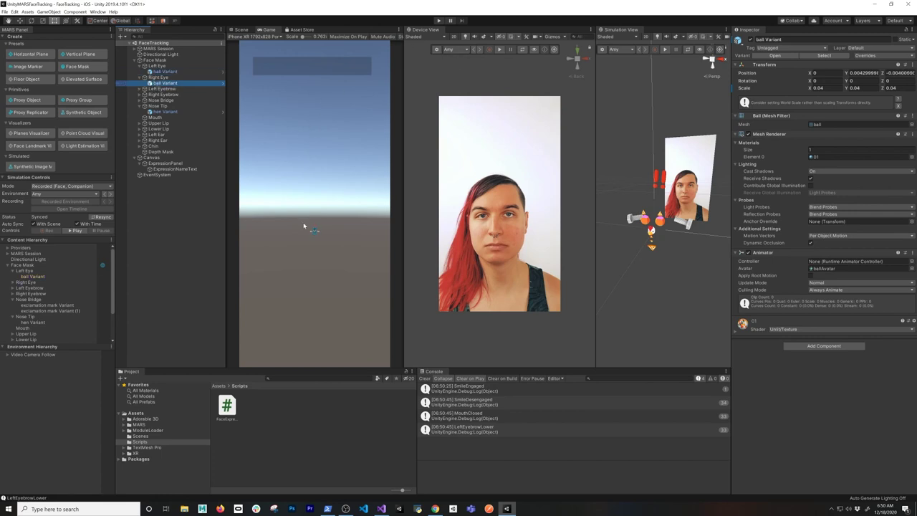
key("Up")
key("Up")
scroll(279, 199, "up", 5)
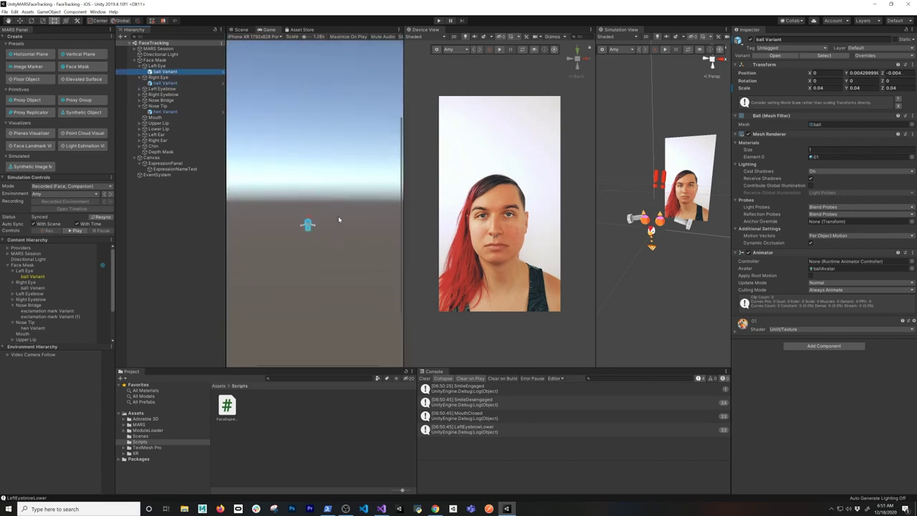
scroll(322, 226, "up", 4)
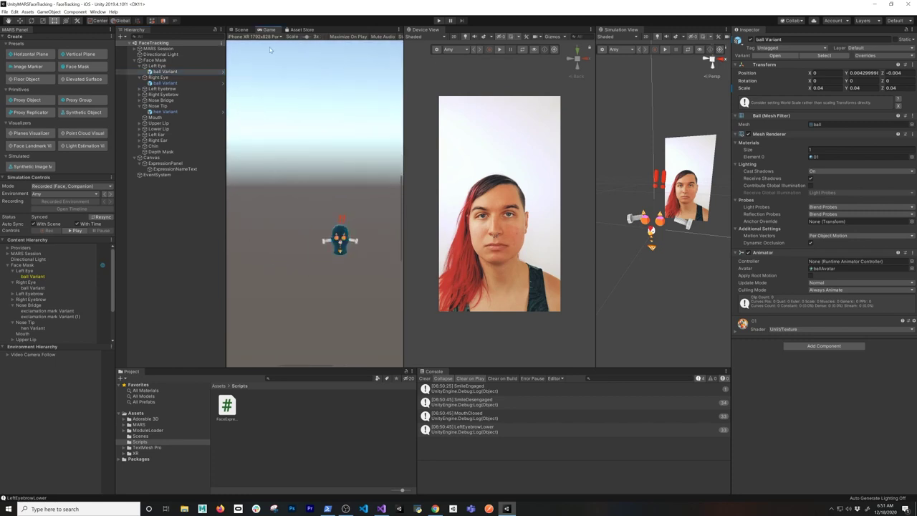
left_click(241, 29)
key("f")
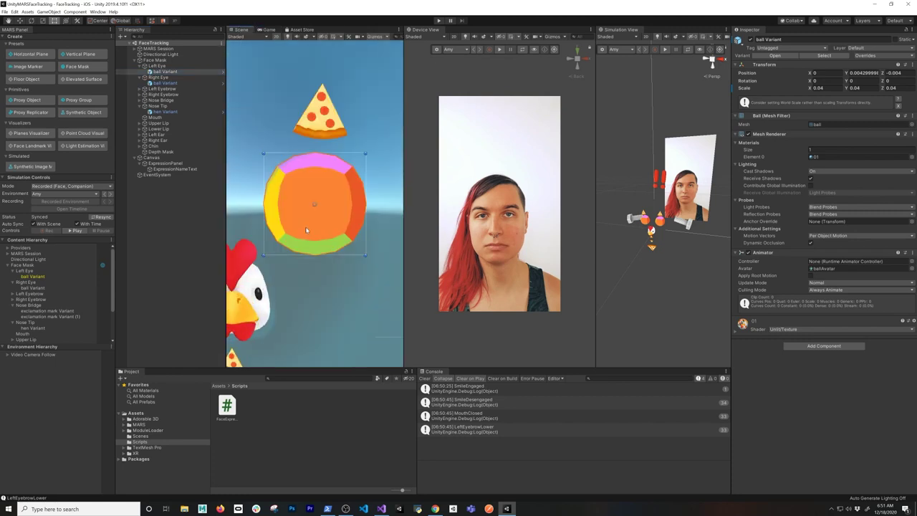
scroll(308, 238, "down", 6)
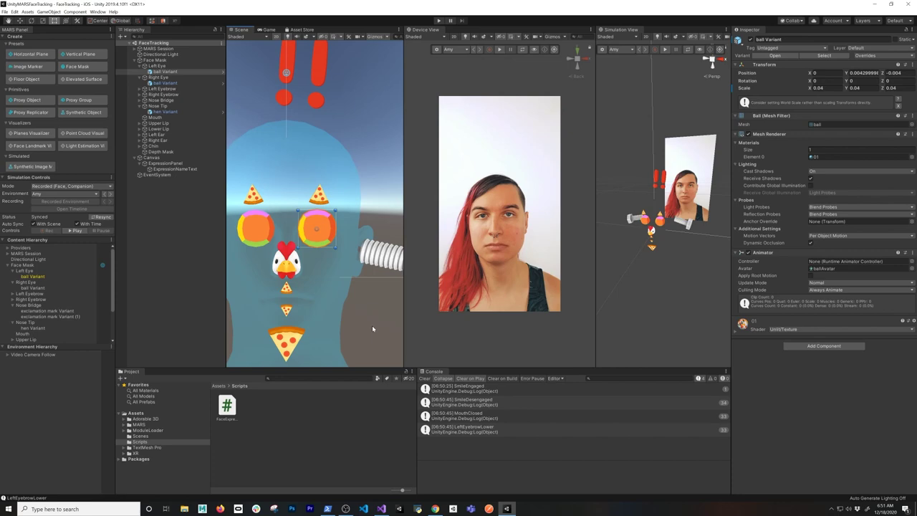
Switch to Visual Studio and declare a private GameObject[] field named objectsToHide below faceExpressionText in the FaceExpression class
key("alt+Tab")
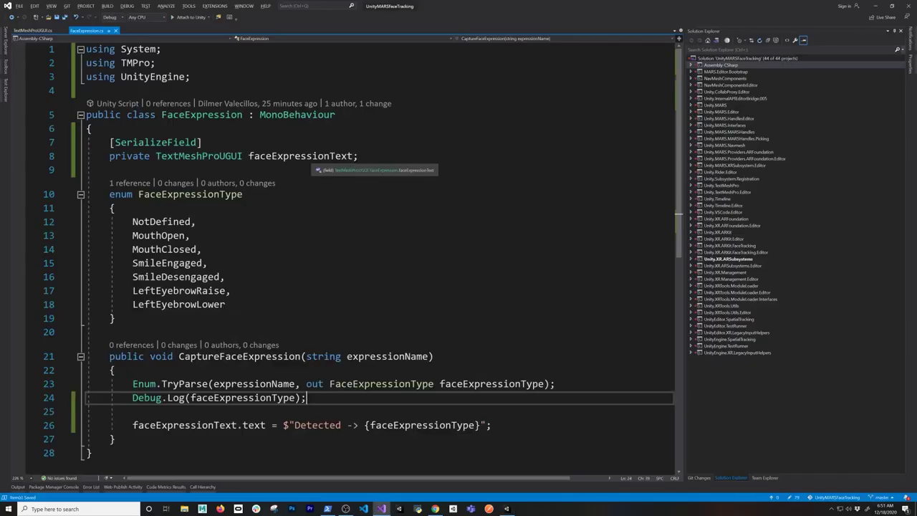
left_click(110, 169)
key("Return")
type("pri")
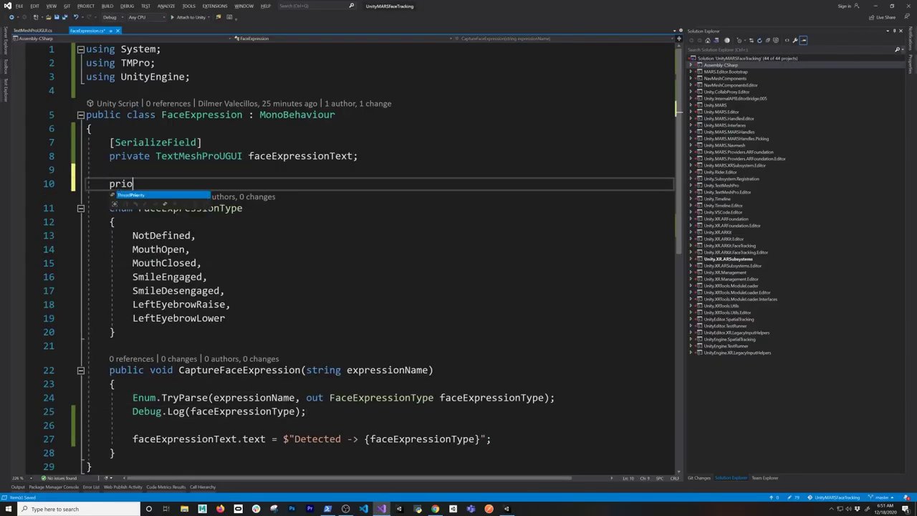
type("vate ")
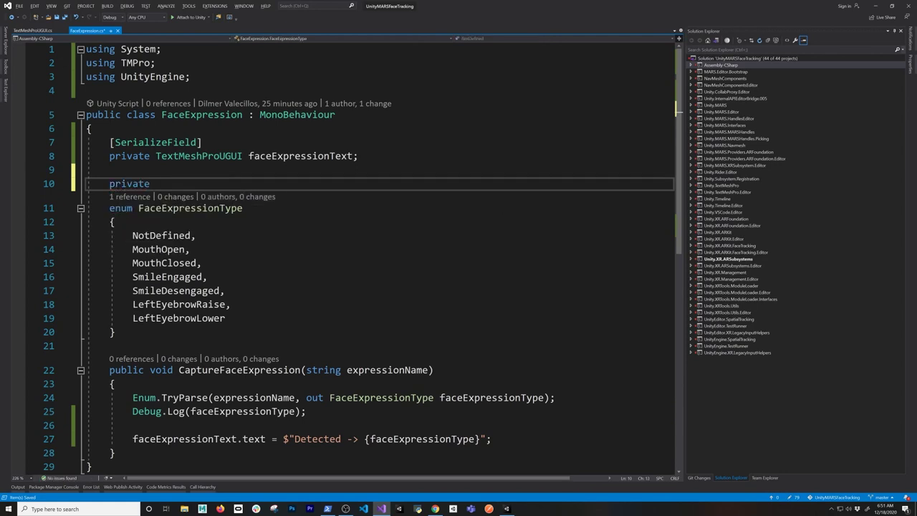
type("g")
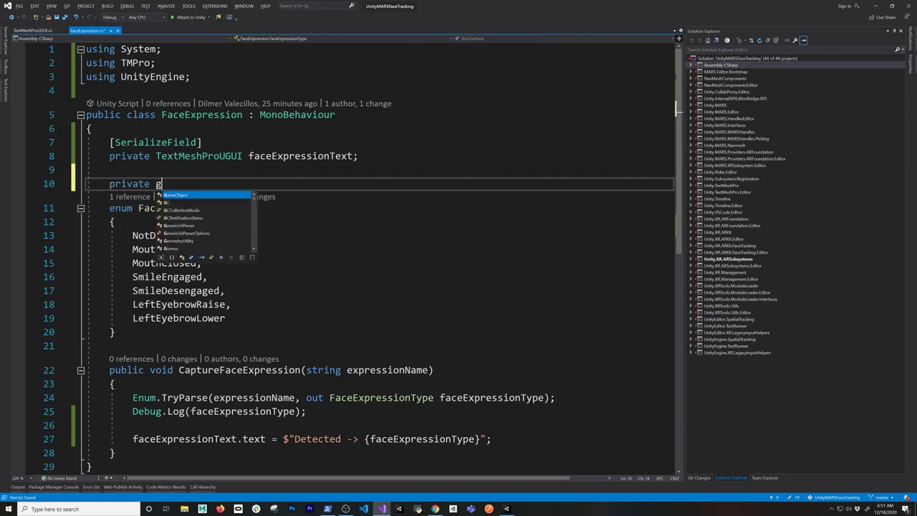
type("ameObject[] ")
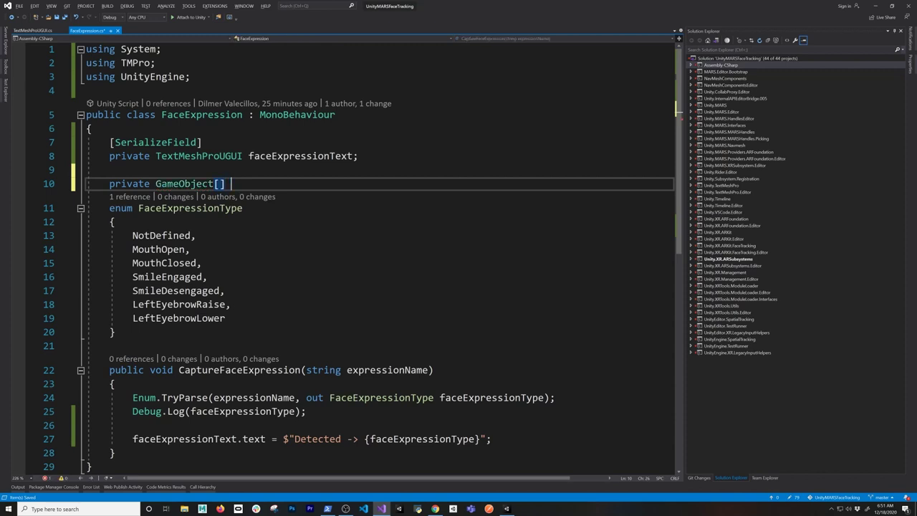
type("objectsToHide")
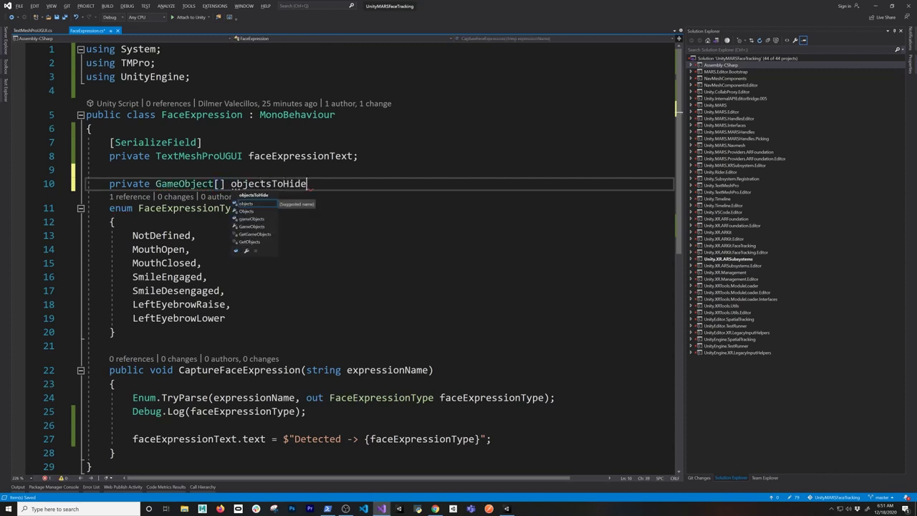
type(";")
Add the [SerializeField] attribute above the objectsToHide field and save the script
key("ctrl+Return")
type("private")
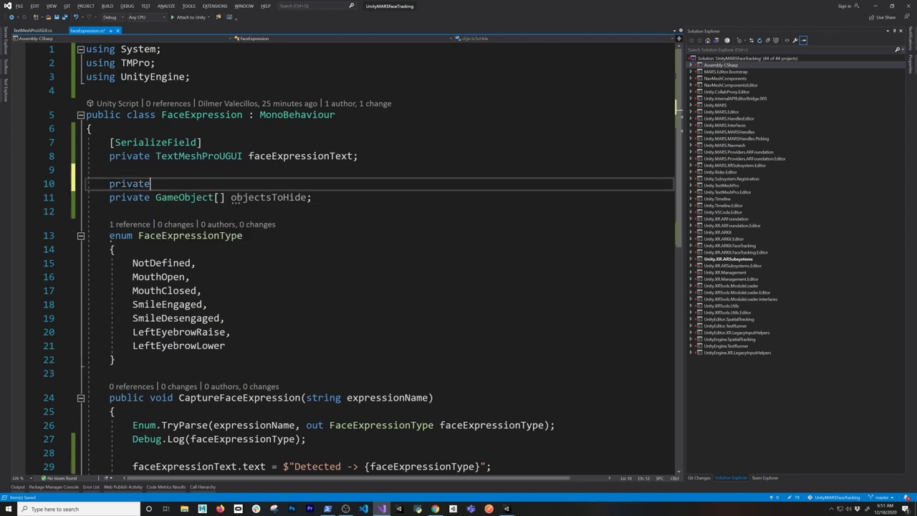
key("shift+Home")
type("[S")
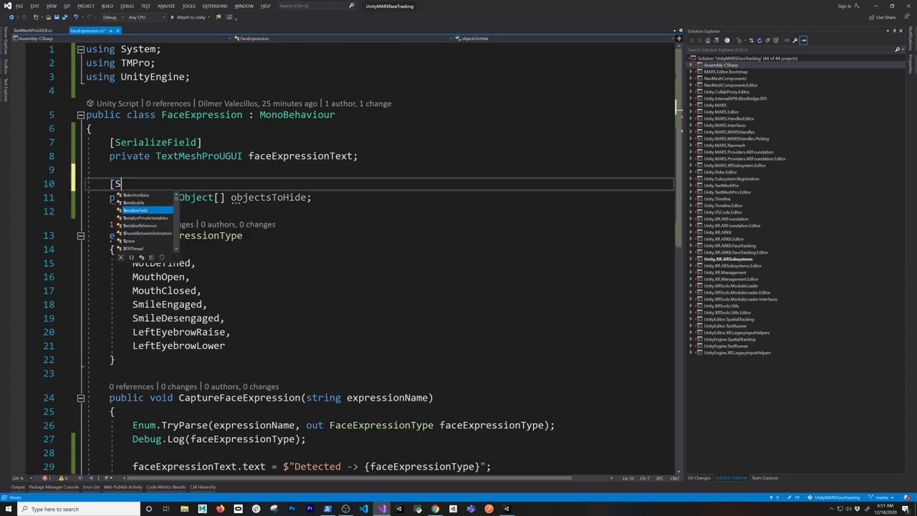
type("erializeField]")
key("ctrl+s")
key("Down")
After the faceExpressionText assignment in CaptureFaceExpression, add an empty if block testing faceExpressionType == FaceExpressionType.MouthOpen
double_click(253, 197)
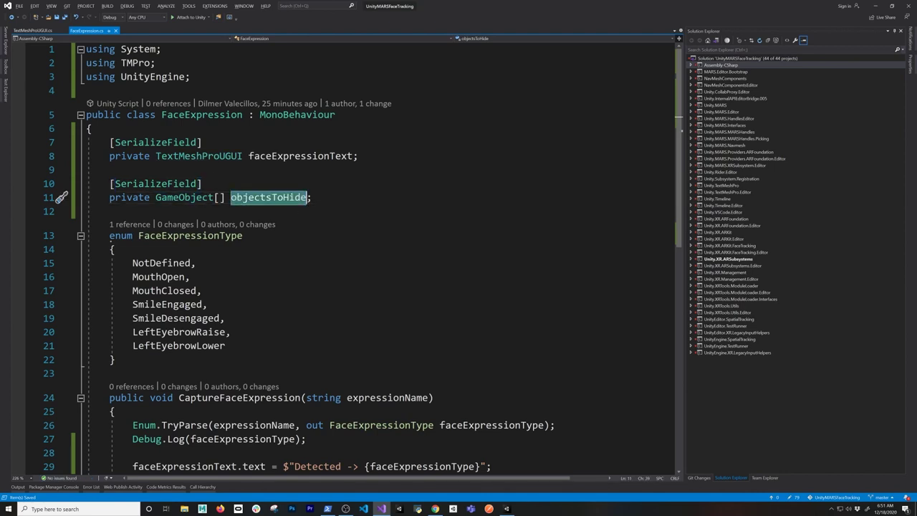
scroll(236, 215, "down", 5)
left_click(492, 259)
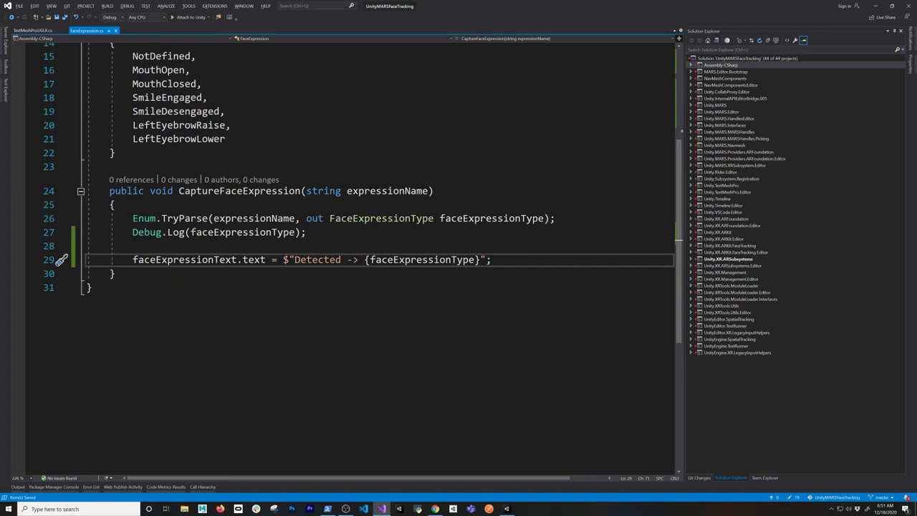
key("Return")
key("Return")
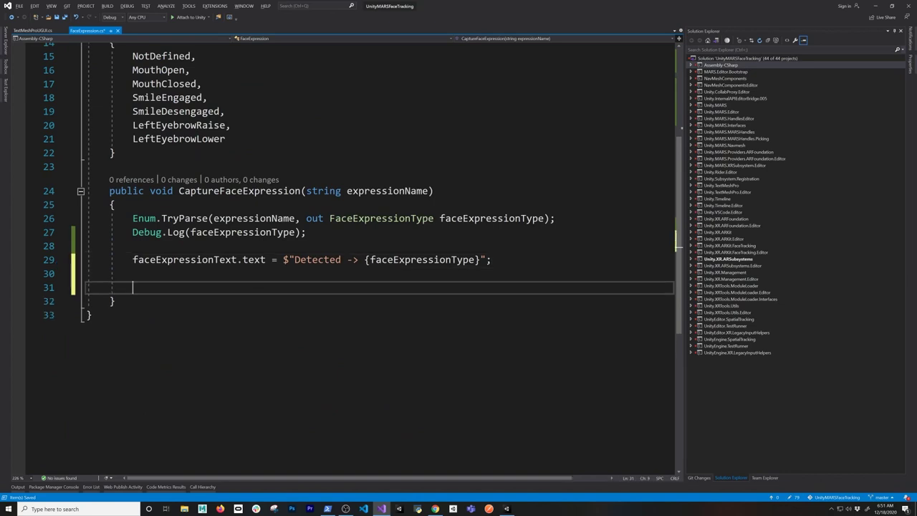
scroll(358, 214, "up", 2)
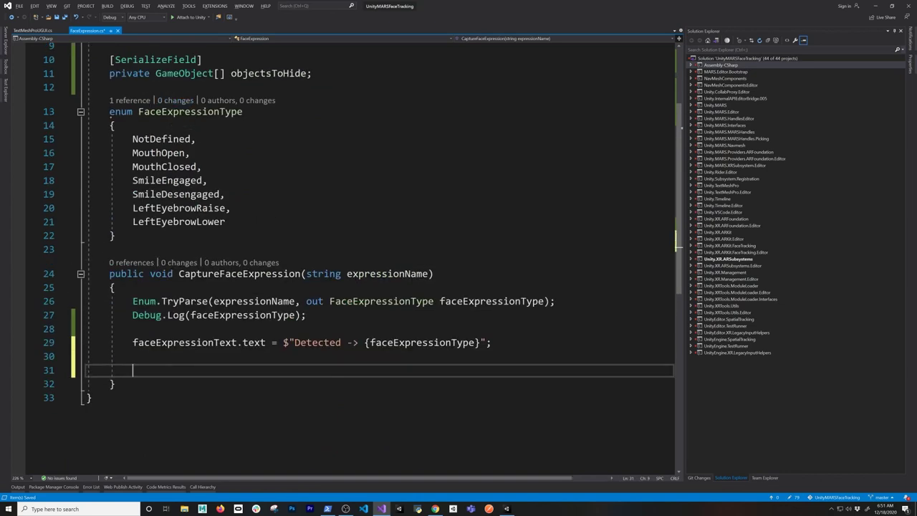
type("if(face")
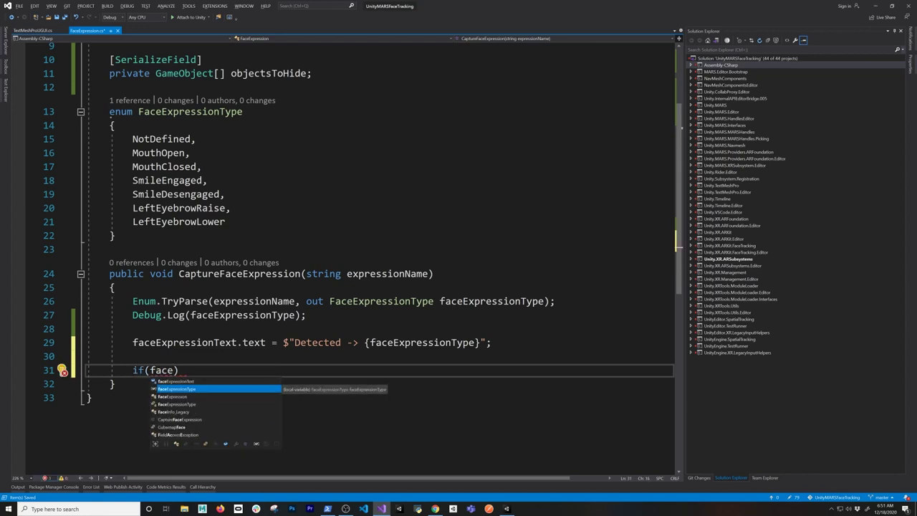
type("ExpressionType == FaceExpressionType")
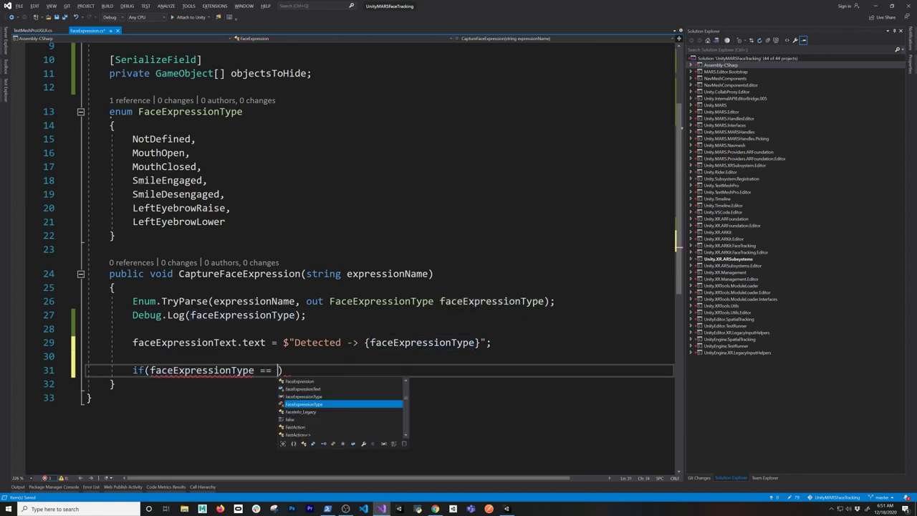
type(".")
key("Down")
key("Down")
key("Down")
key("Down")
key("Up")
key("Up")
key("Down")
key("Tab")
key("Return")
type("{")
key("Return")
key("Return")
key("End")
Add an empty else block after the MouthOpen if block and save the script
key("Return")
type("else { }")
key("Left")
key("Return")
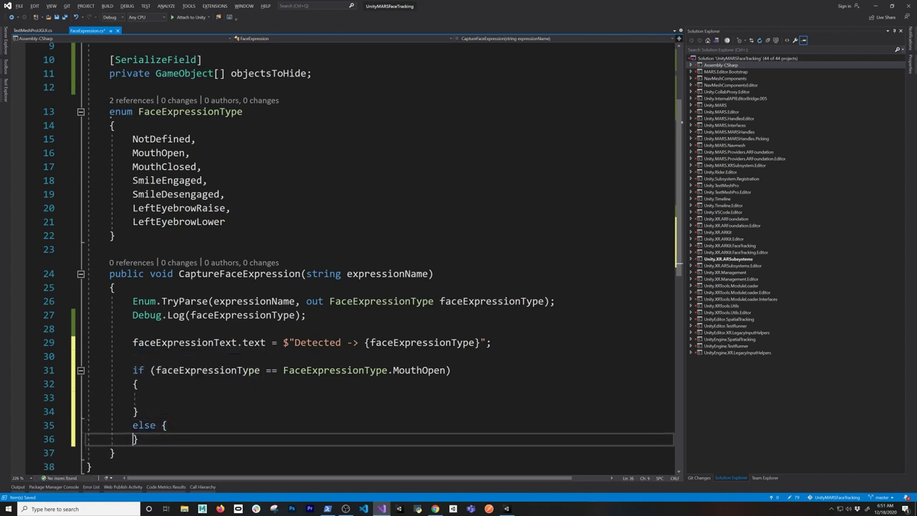
key("Return")
key("Up")
key("Up")
scroll(380, 258, "down", 2)
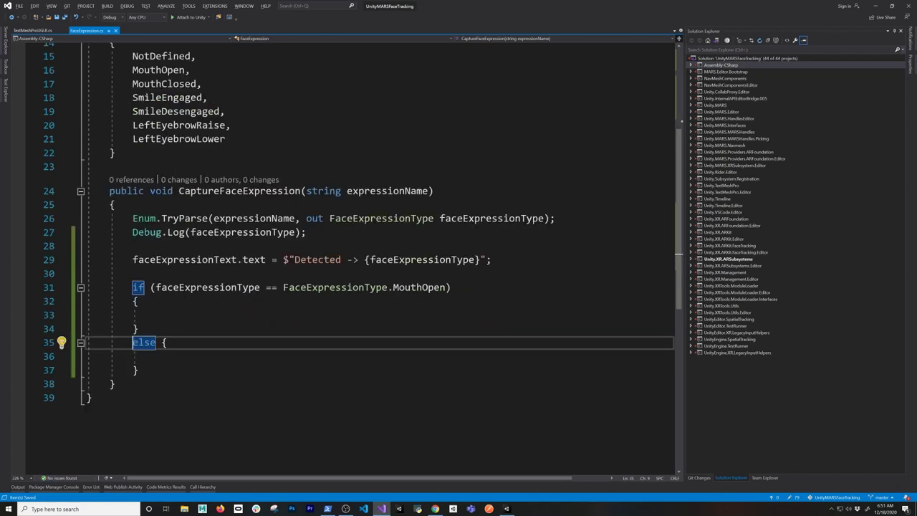
key("Left")
key("shift+Up")
key("shift+Up")
key("shift+Up")
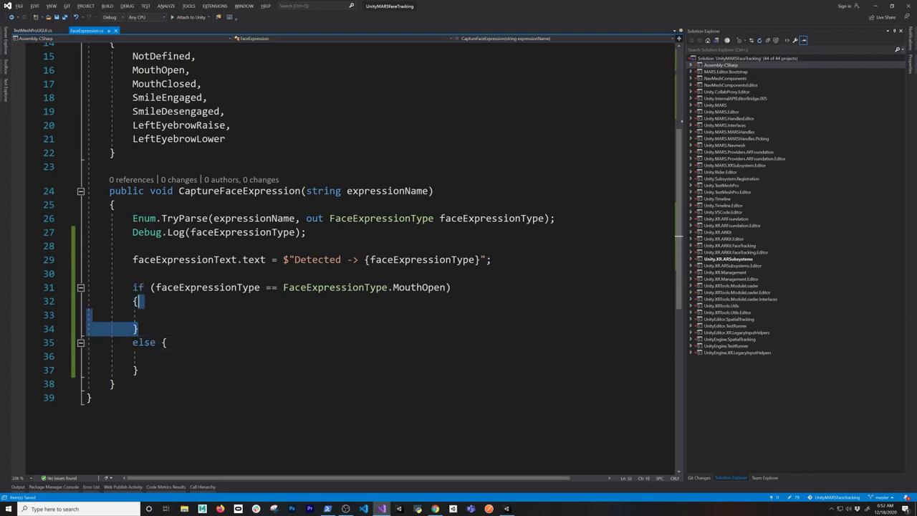
key("Right")
key("Up")
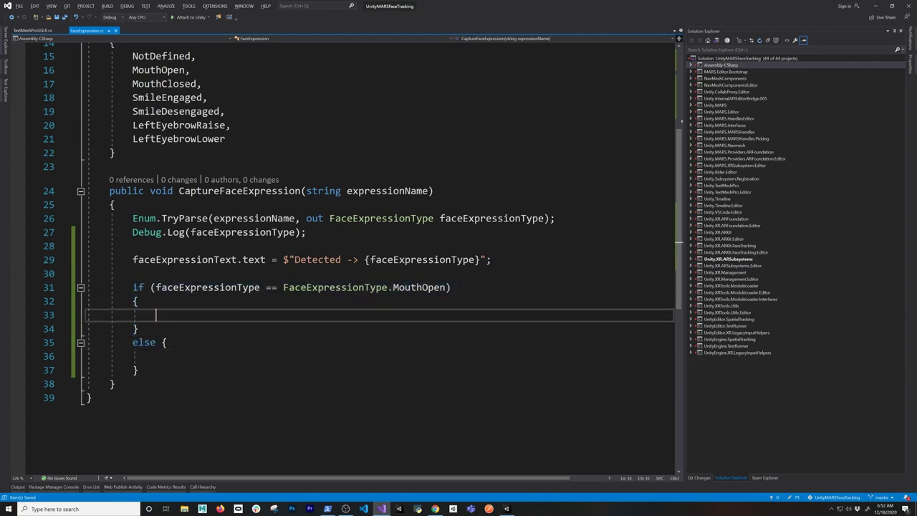
Replace the else block's opening brace with the copied condition, changed to (faceExpressionType == FaceExpressionType.MouthClosed)
key("Up")
key("Up")
key("shift+End")
key("shift+Left")
key("ctrl+c")
key("Down")
key("Down")
key("Down")
key("Down")
key("Delete")
key("Delete")
type("(")
key("ctrl+v")
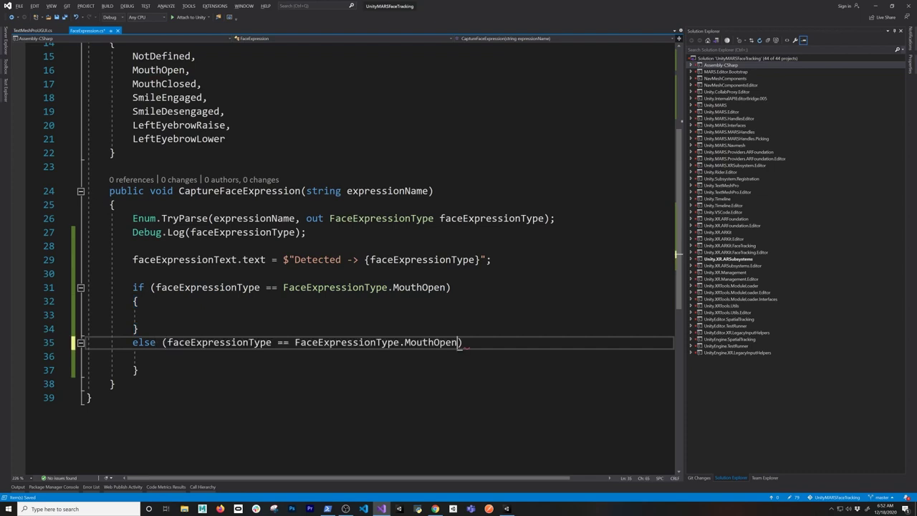
key("ctrl+shift+Left")
key("BackSpace")
type("mo")
key("Up")
key("Tab")
key("Down")
key("Down")
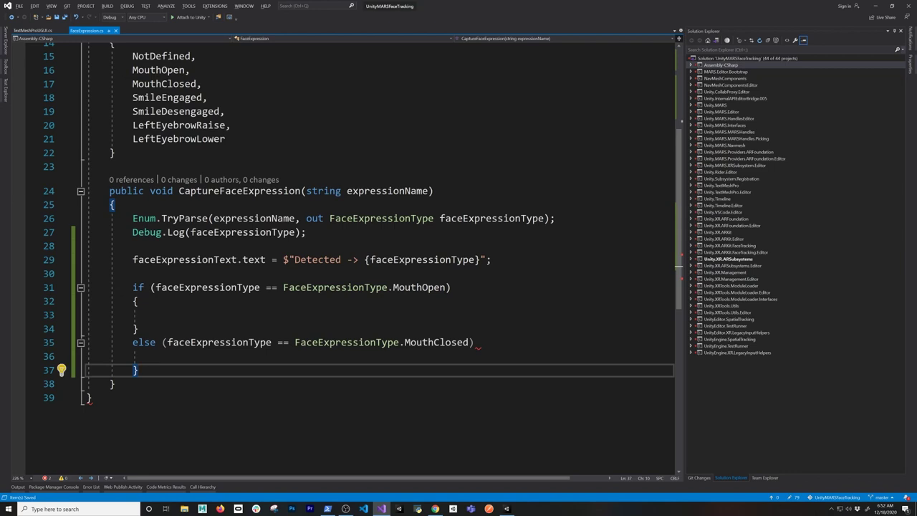
Give the MouthClosed branch its own pair of braces around an indented empty line and save the script
left_click(474, 342)
key("Return")
type("{ }{ }")
key("shift+Home")
key("shift+Home")
key("BackSpace")
key("Tab")
type("{")
key("BackSpace")
key("ctrl+s")
left_click(138, 383)
left_click(133, 369)
key("Tab")
key("ctrl+s")
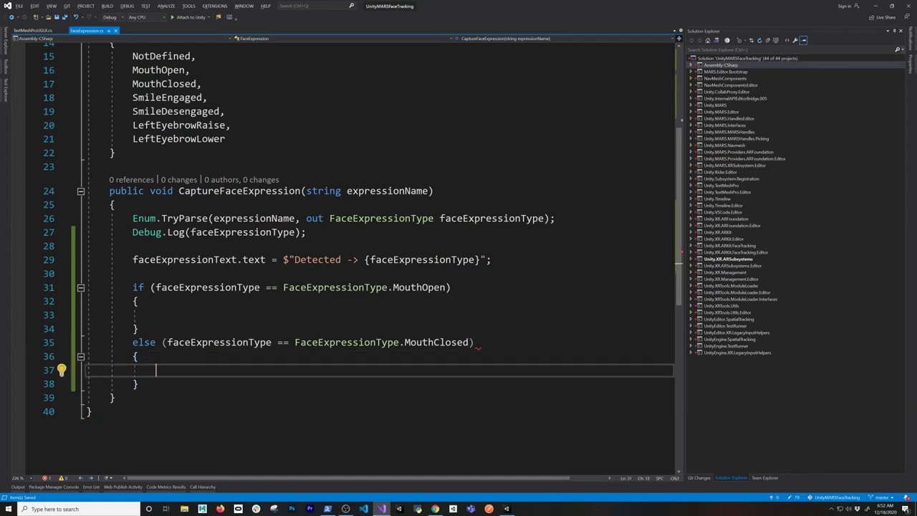
Turn the MouthClosed branch's else into else if and save the script
key("Up")
key("Up")
type("if")
key("Down")
key("ctrl+s")
In the MouthOpen block, add a foreach (var g in objectsToHide) loop that calls g.SetActive(false), and save
scroll(358, 257, "up", 5)
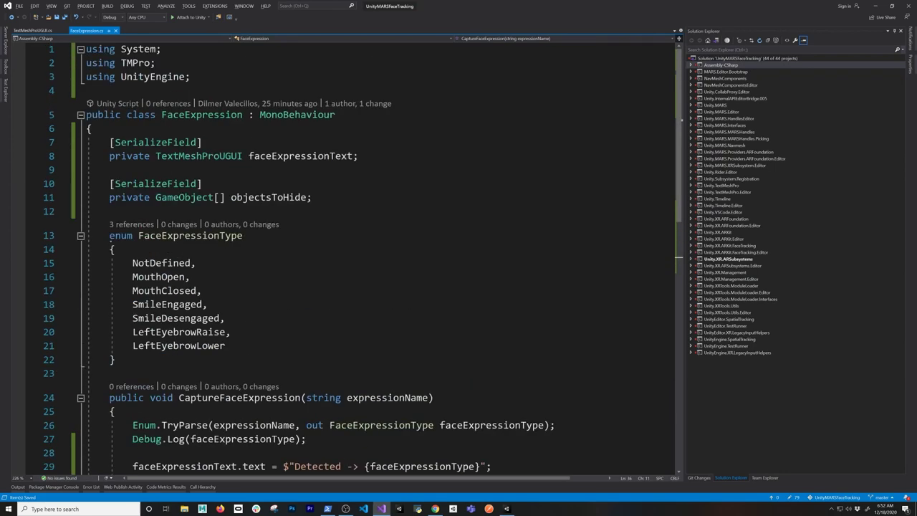
double_click(269, 197)
scroll(269, 197, "down", 6)
left_click(156, 273)
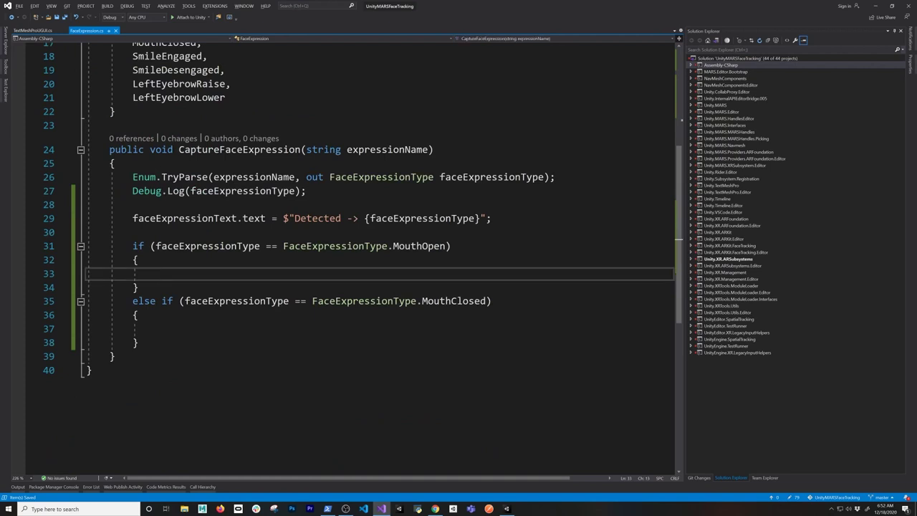
type("foreach(")
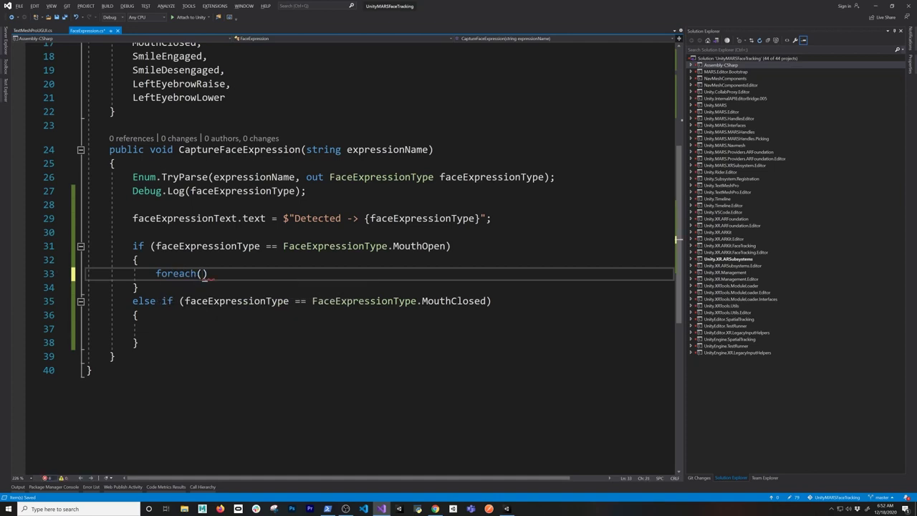
type("gv")
key("BackSpace")
key("BackSpace")
type("var")
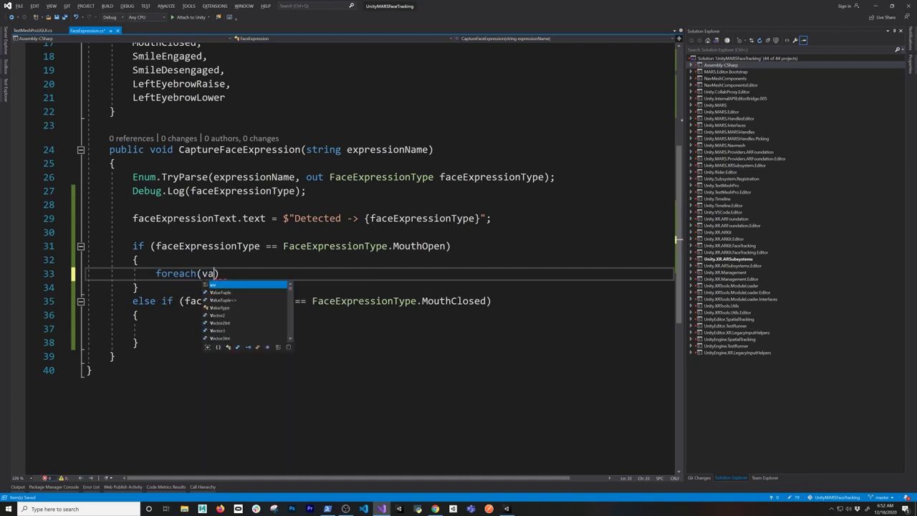
type("in objectsToHide)")
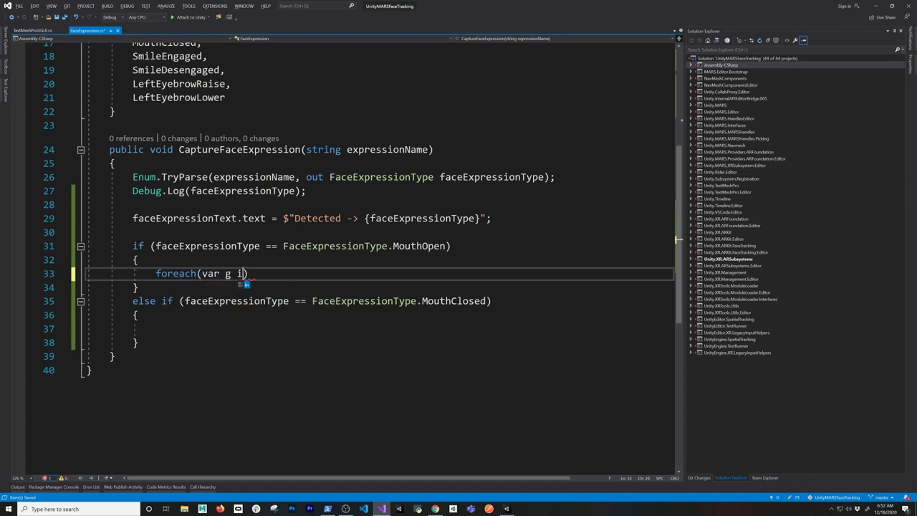
key("Return")
type("{")
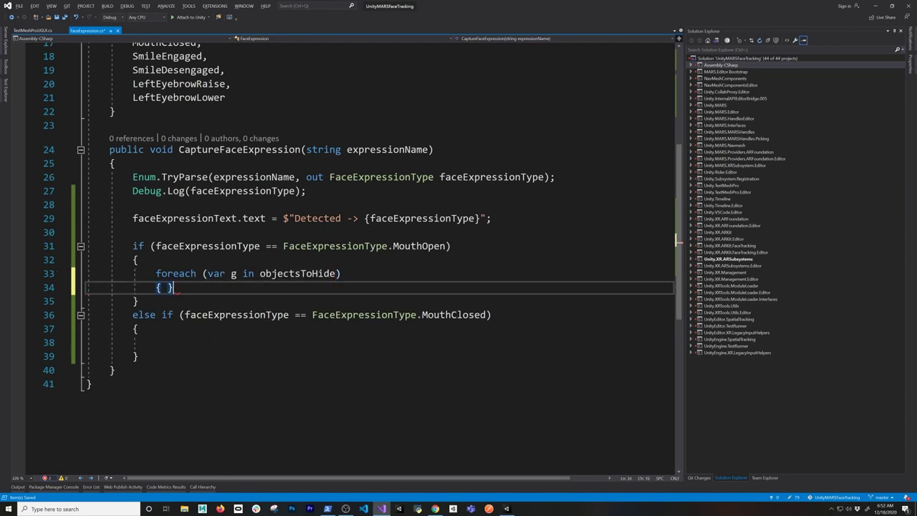
key("Return")
type("g.")
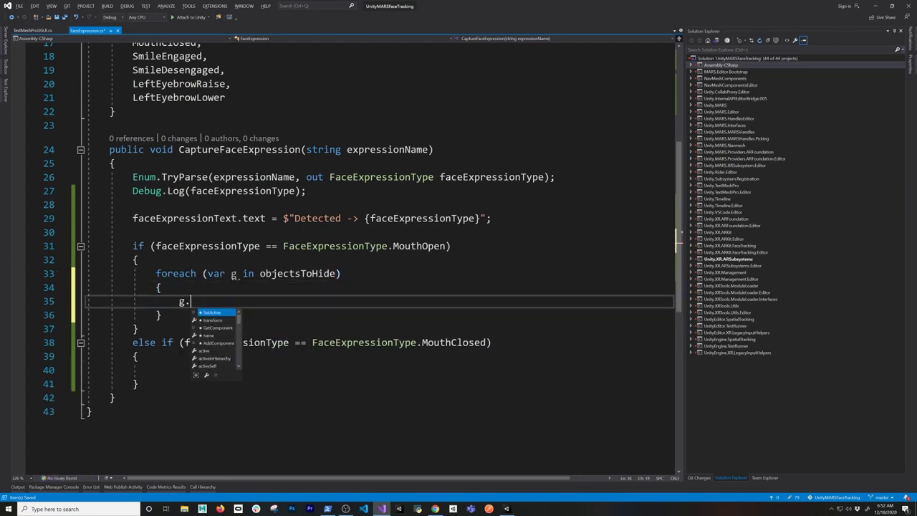
type("setActive(false);")
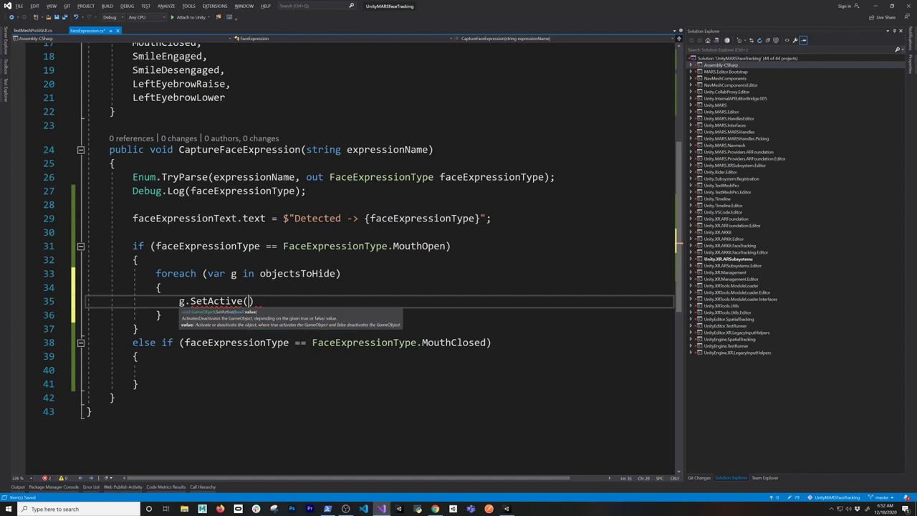
key("ctrl+s")
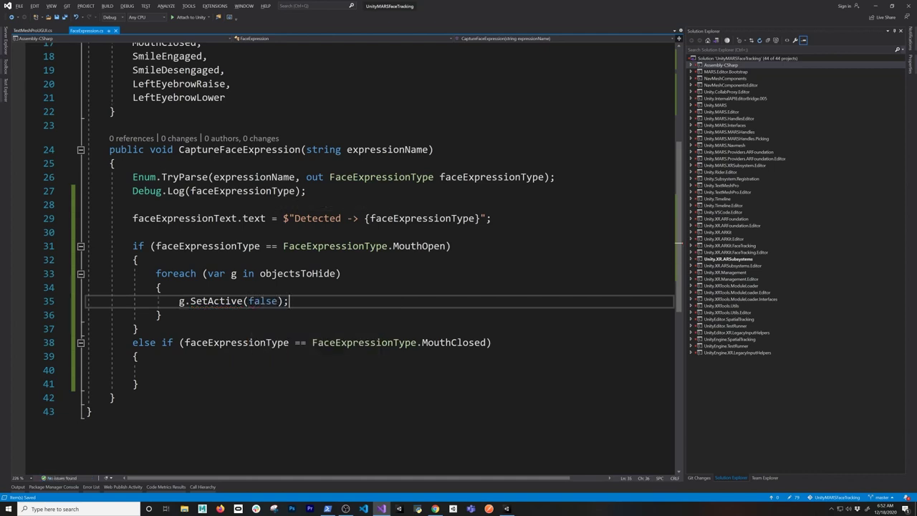
Copy the foreach loop into the MouthClosed block and change its call to g.SetActive(true)
left_click_drag(163, 314, 156, 273)
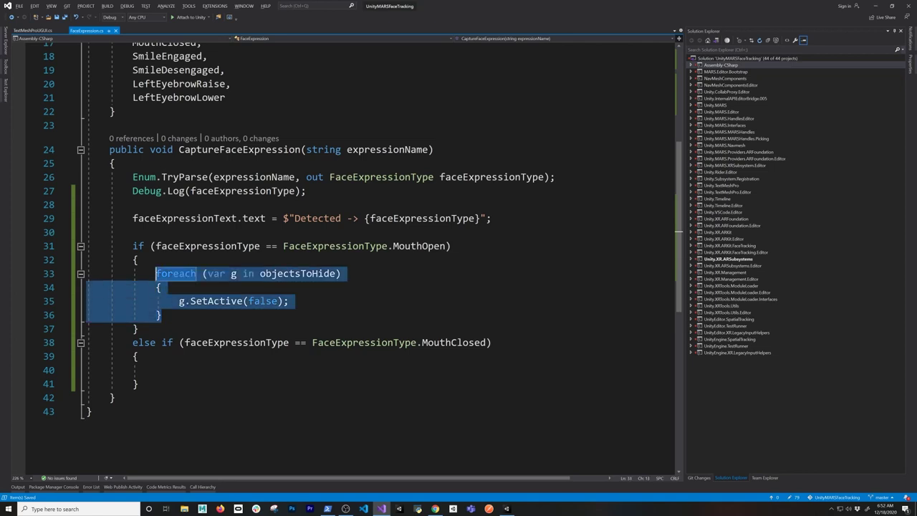
key("ctrl+c")
left_click(155, 370)
key("ctrl+v")
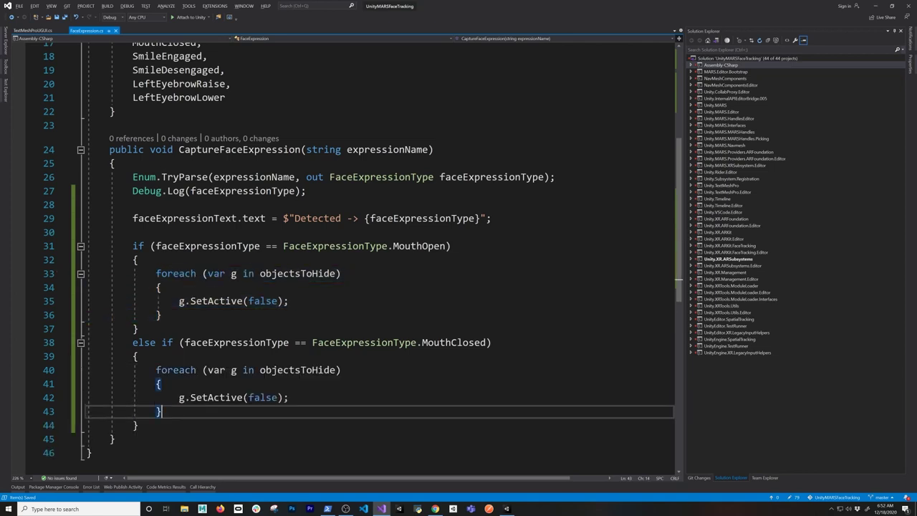
double_click(262, 397)
type("true")
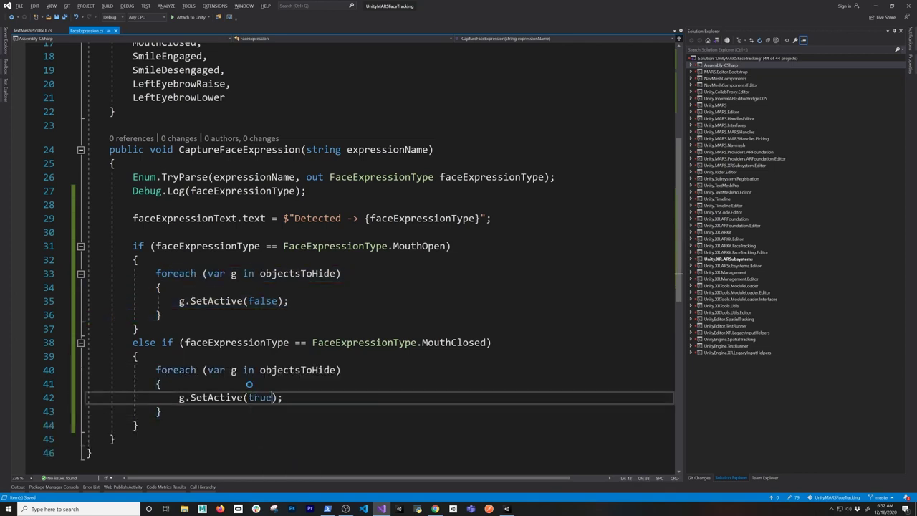
left_click(138, 425)
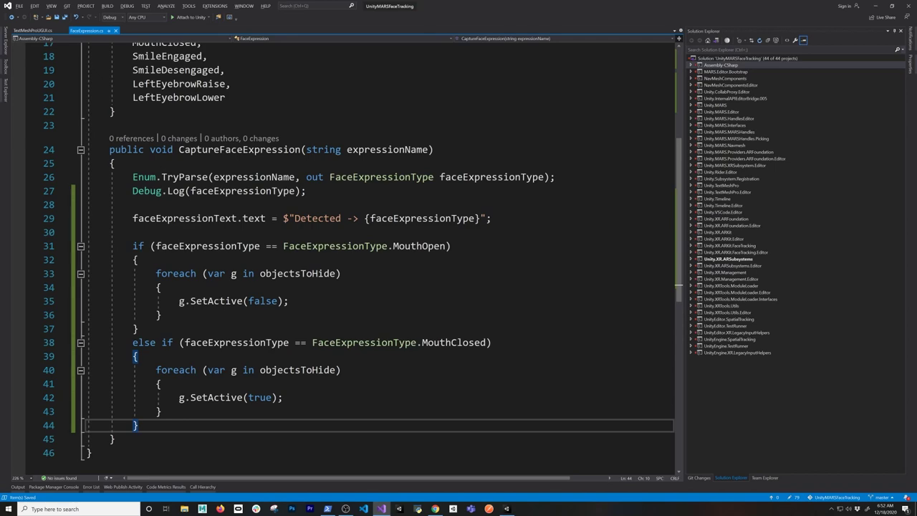
scroll(344, 258, "up", 5)
left_click(133, 411)
key("shift+Up")
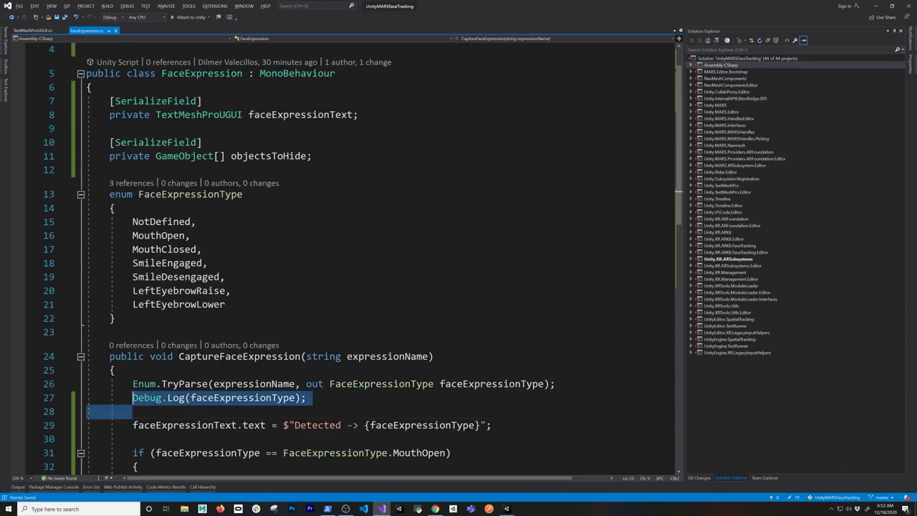
key("Delete")
key("ctrl+z")
Wrap the Debug.Log(faceExpressionType) line in CaptureFaceExpression with #if UNITY_EDITOR and #endif directives
key("Left")
key("Return")
key("Up")
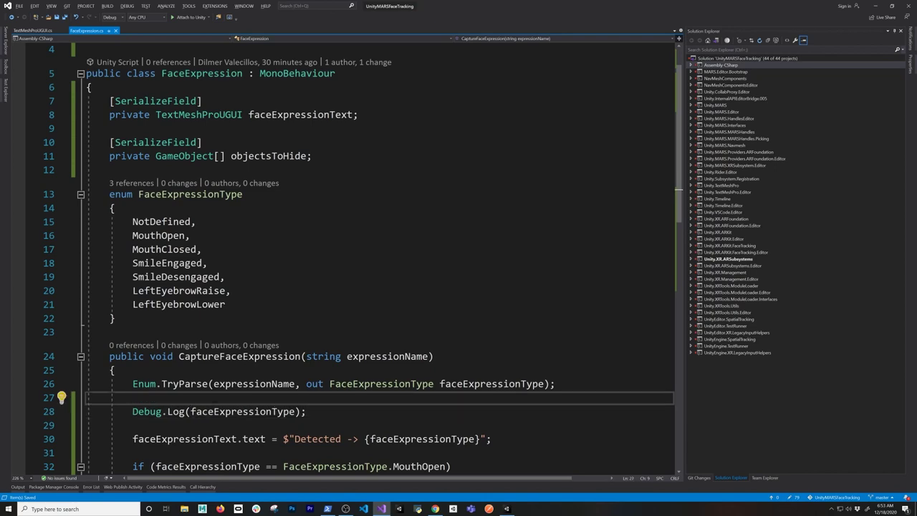
scroll(386, 401, "down", 4)
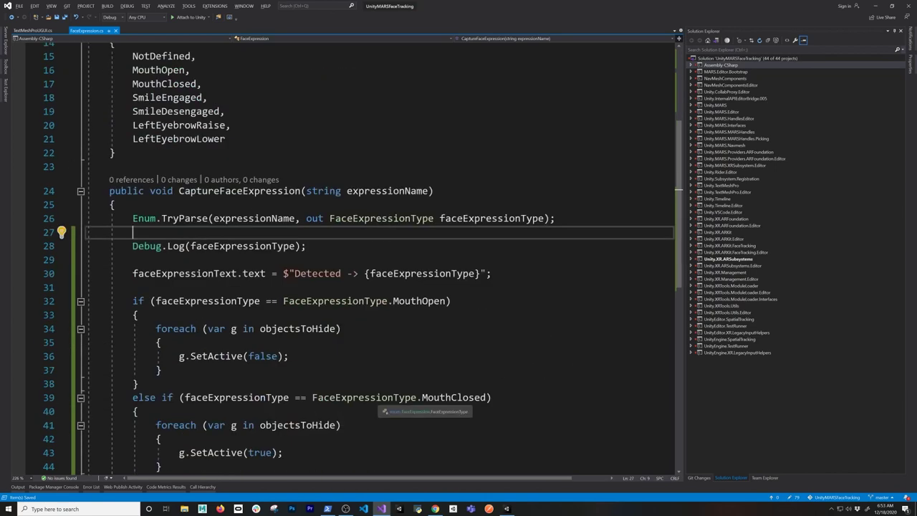
type("#")
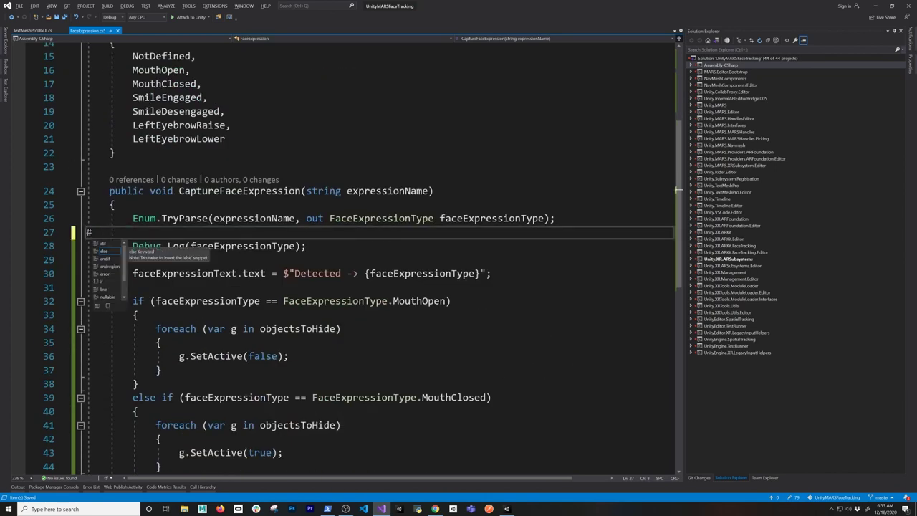
type("if UNITY_")
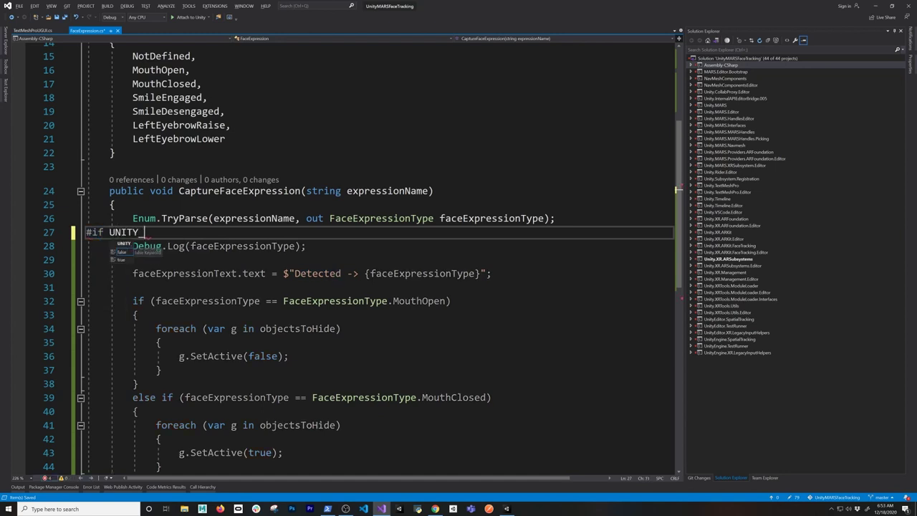
type("EDITOR")
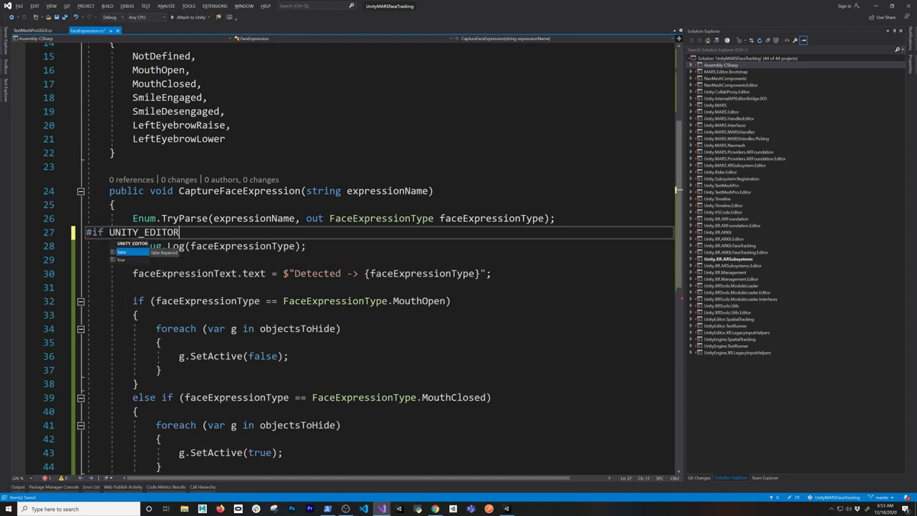
key("Escape")
key("Down")
key("End")
key("Return")
type("#endif")
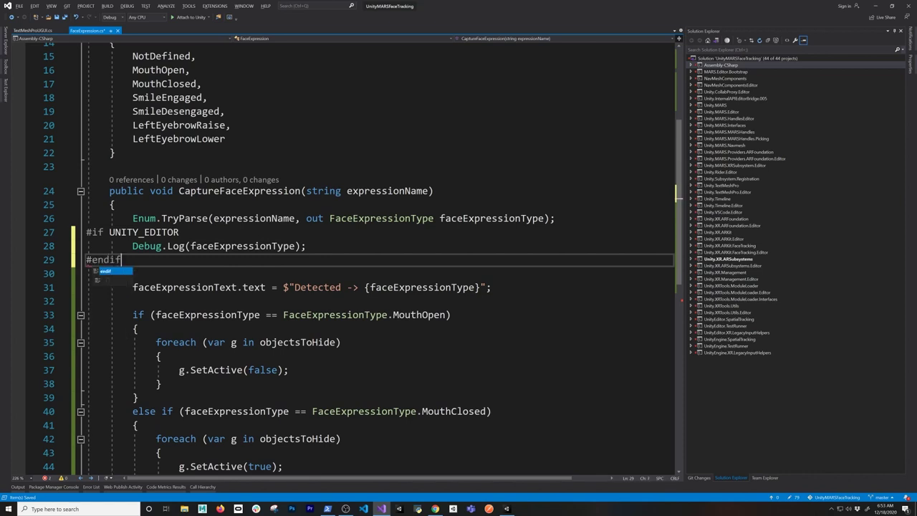
Insert an empty line above the #if UNITY_EDITOR directive and save the script
key("Escape")
key("Up")
key("Up")
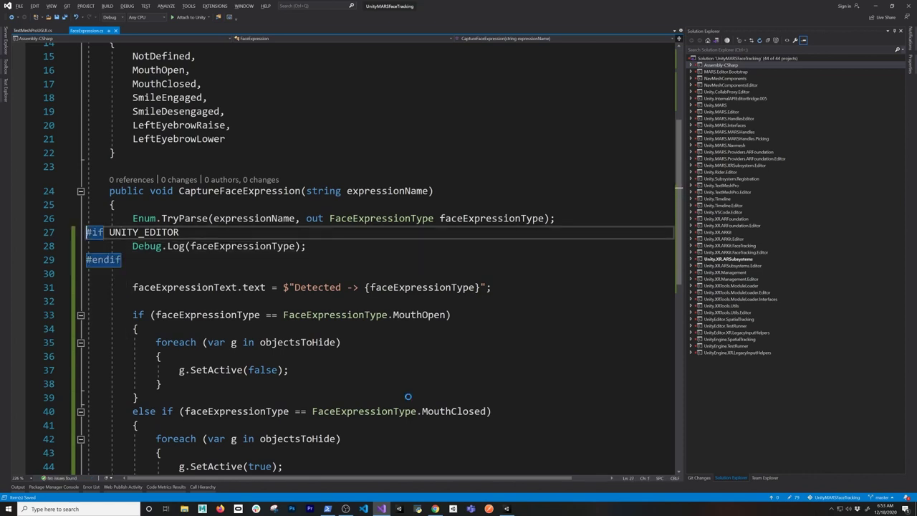
key("Return")
left_click(162, 369)
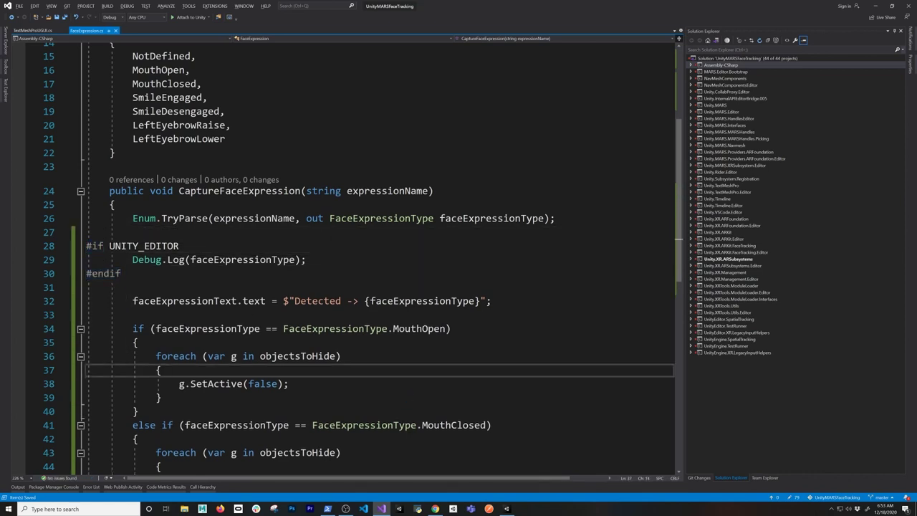
scroll(380, 257, "down", 3)
scroll(379, 257, "up", 6)
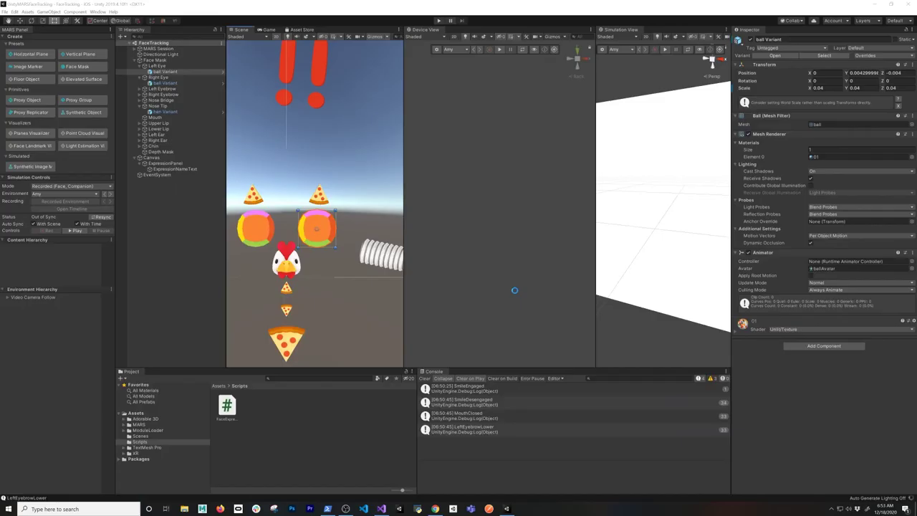
In Unity, collapse the Face Mask's Face Expression Action and set its Face Expression script's Objects To Hide size to 2
left_click(156, 60)
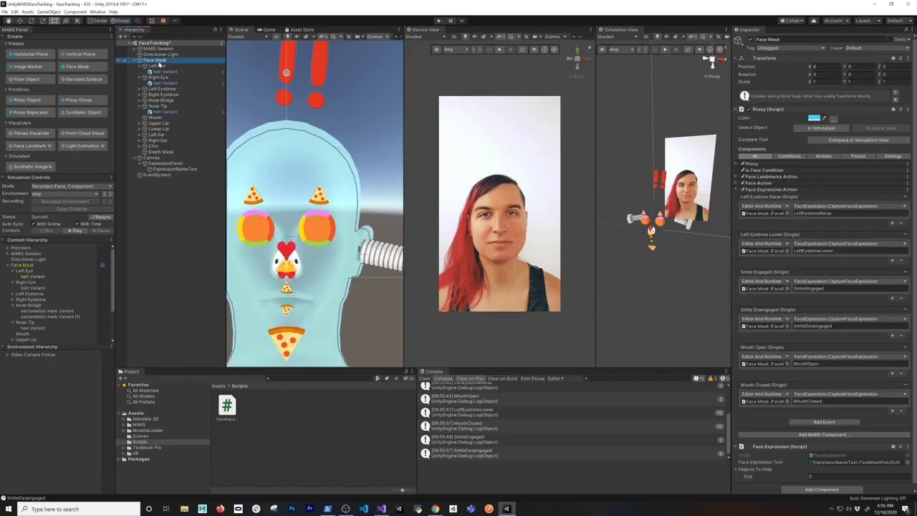
left_click(735, 189)
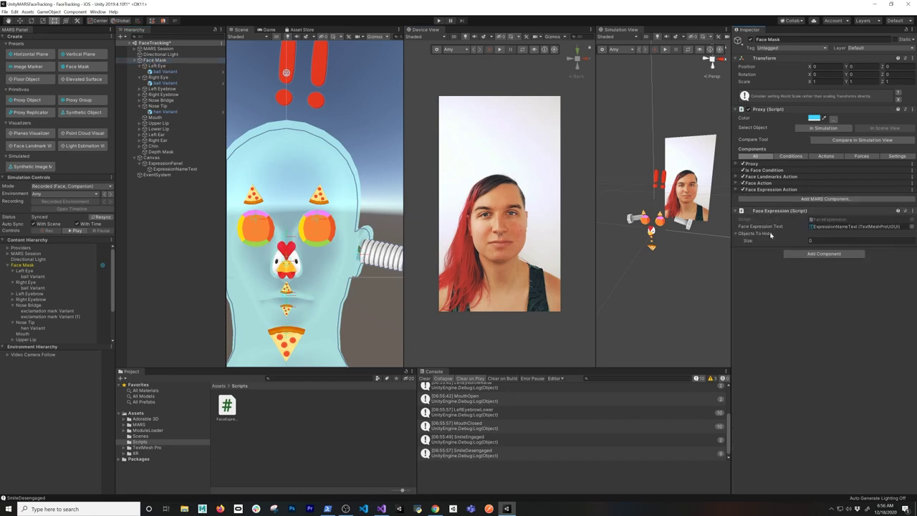
left_click(810, 242)
type("2")
key("Return")
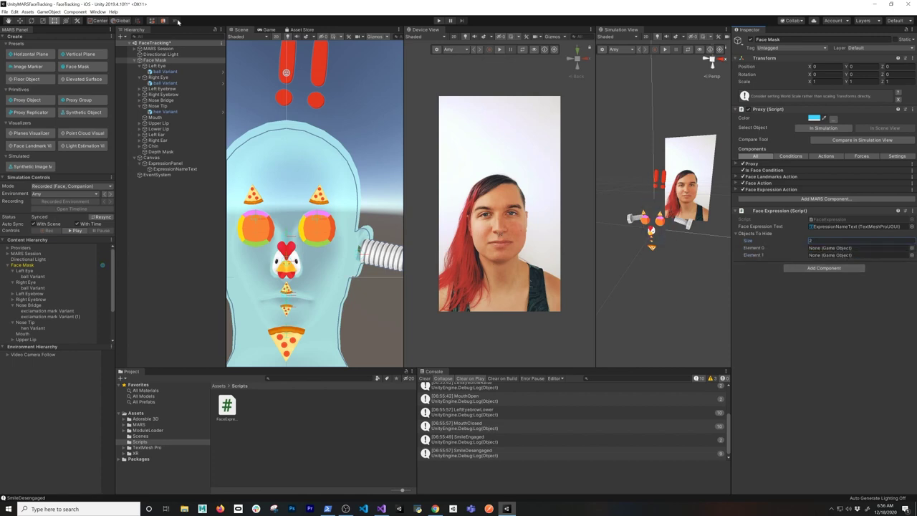
Assign the ball Variants of the Left Eye and Right Eye as Elements 0 and 1, and play the Device View simulation
left_click_drag(771, 224, 824, 247)
left_click_drag(170, 86, 824, 255)
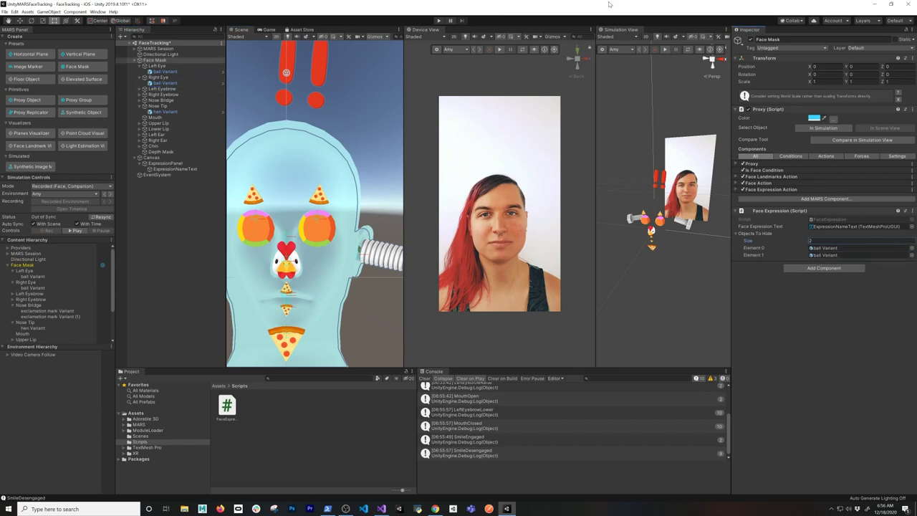
left_click(499, 50)
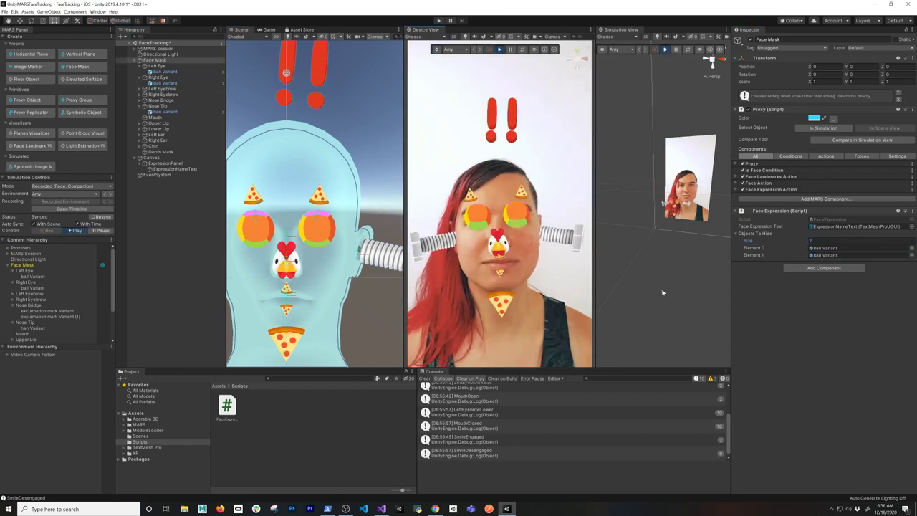